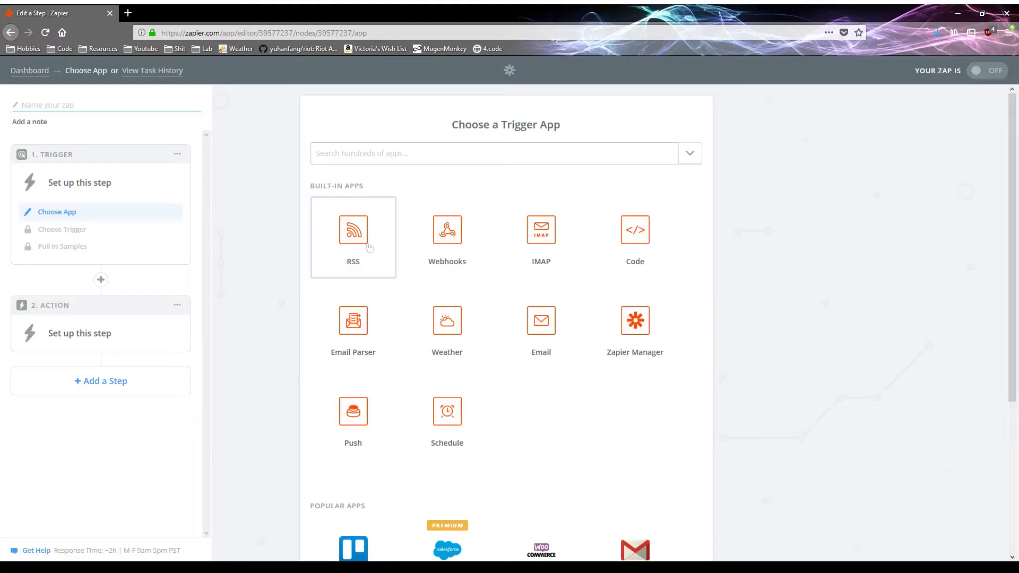
Step: Set the trigger to RSS by Zapier's New Item in Feed and start filling in its Feed URL
{"action": "left_click", "coordinate": [354, 236]}
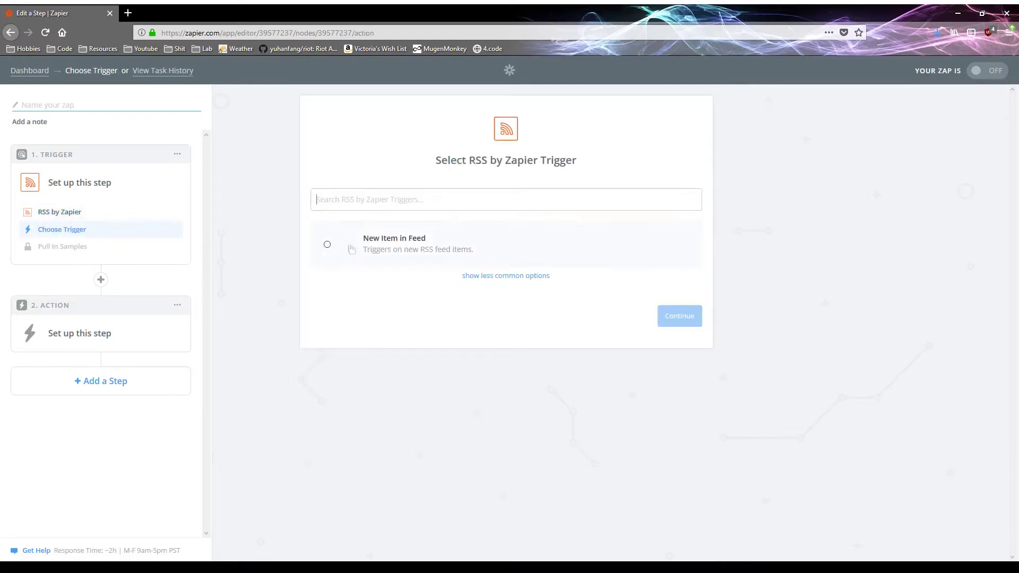
{"action": "left_click", "coordinate": [378, 239]}
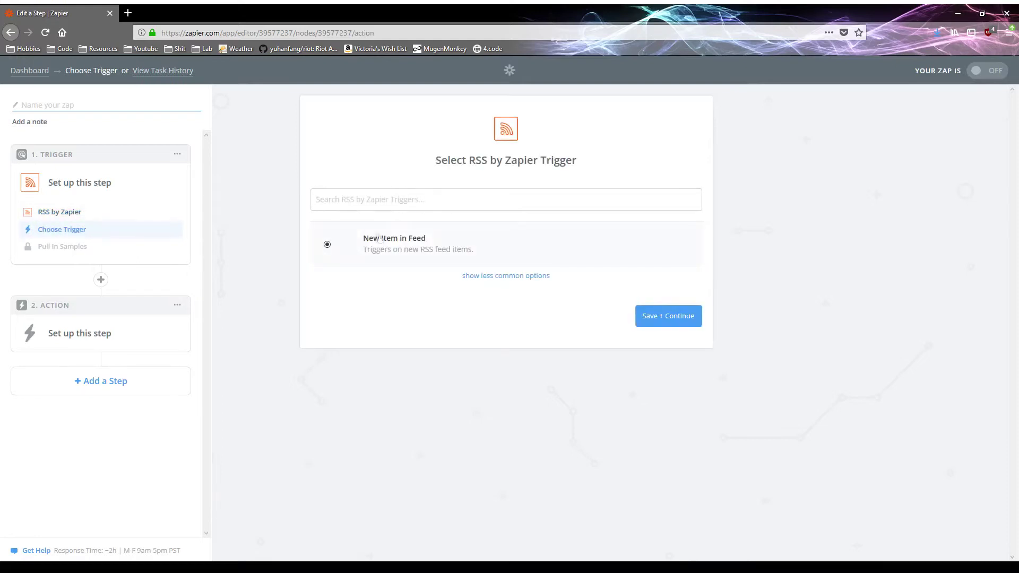
{"action": "left_click", "coordinate": [671, 320]}
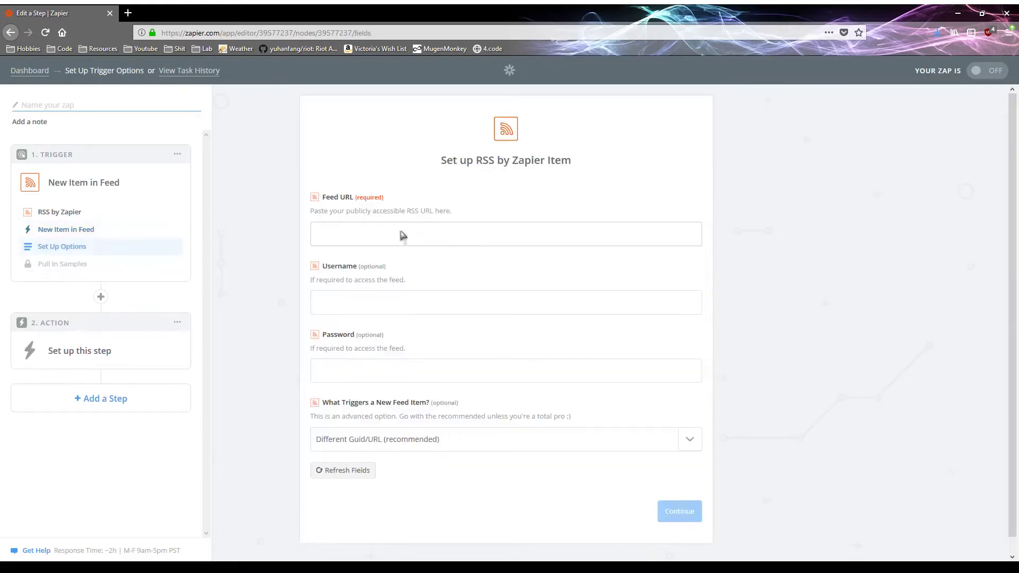
{"action": "left_click", "coordinate": [391, 237]}
Step: Load surrenderat20.net in a new tab and open its RSS feed link
{"action": "key", "text": "ctrl+t"}
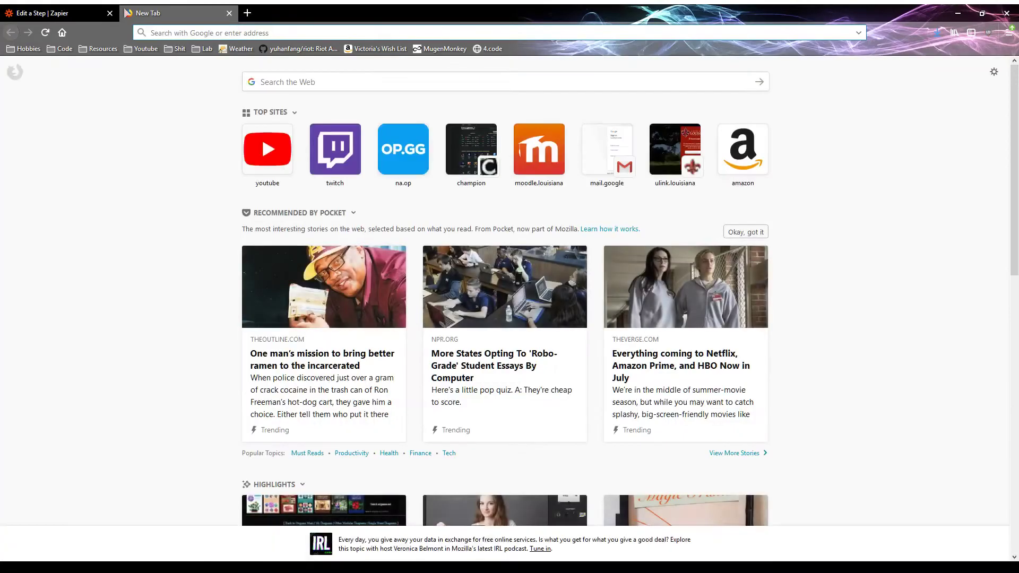
{"action": "type", "text": "sure"}
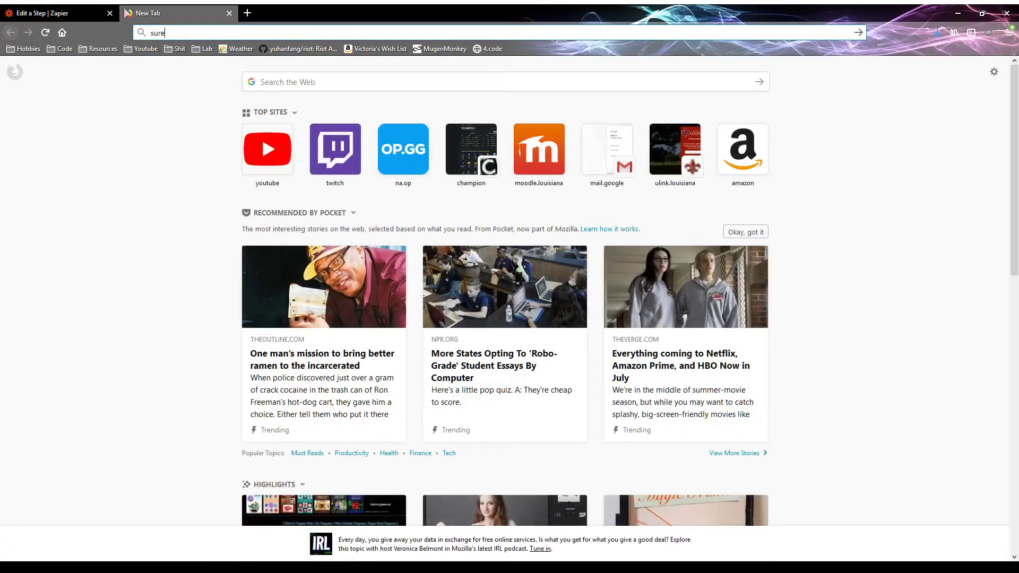
{"action": "key", "text": "BackSpace"}
{"action": "type", "text": "r"}
{"action": "key", "text": "Return"}
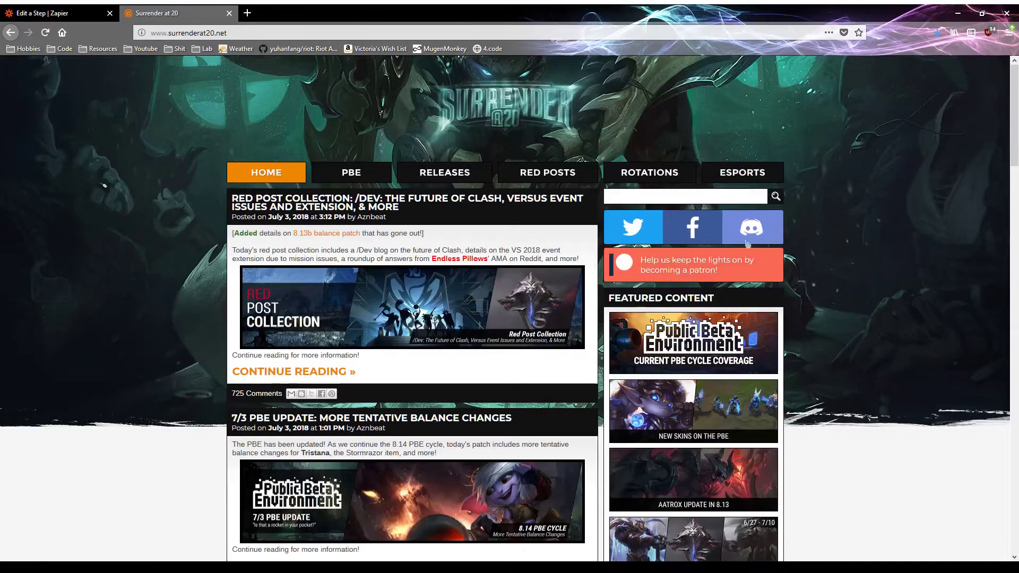
{"action": "scroll", "coordinate": [861, 356], "scroll_direction": "down", "scroll_amount": 4}
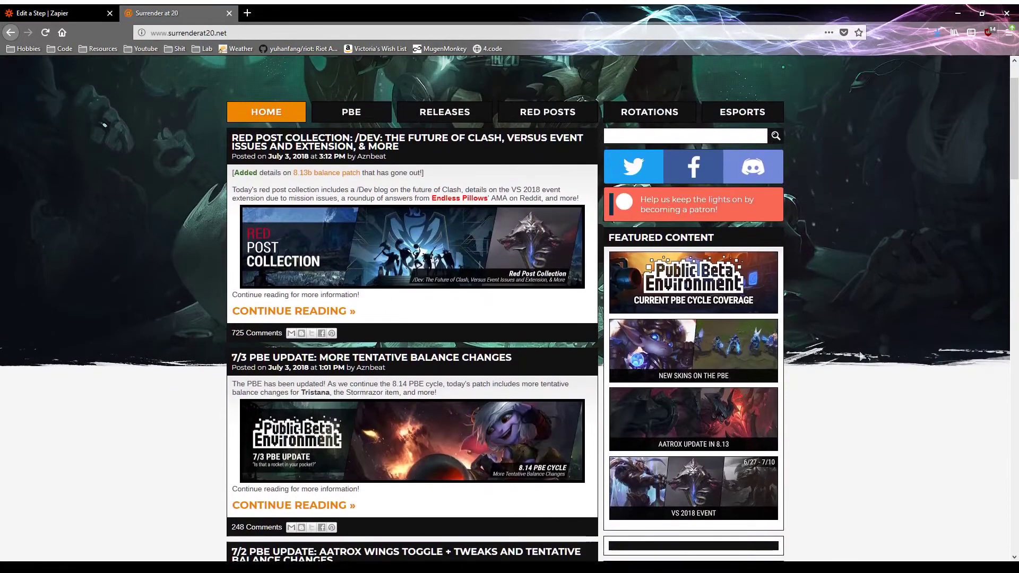
{"action": "scroll", "coordinate": [861, 355], "scroll_direction": "down", "scroll_amount": 10}
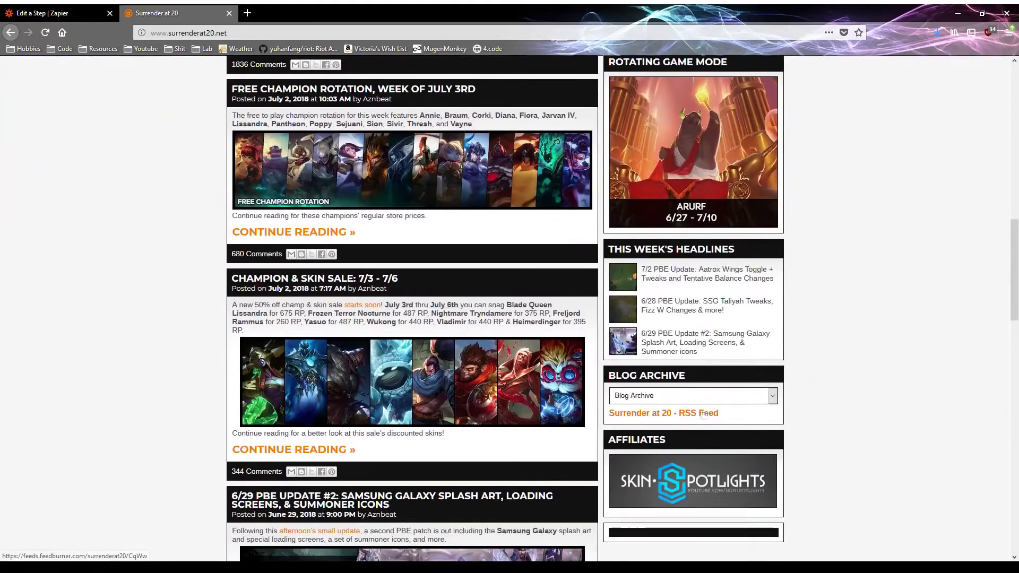
{"action": "left_click", "coordinate": [710, 416]}
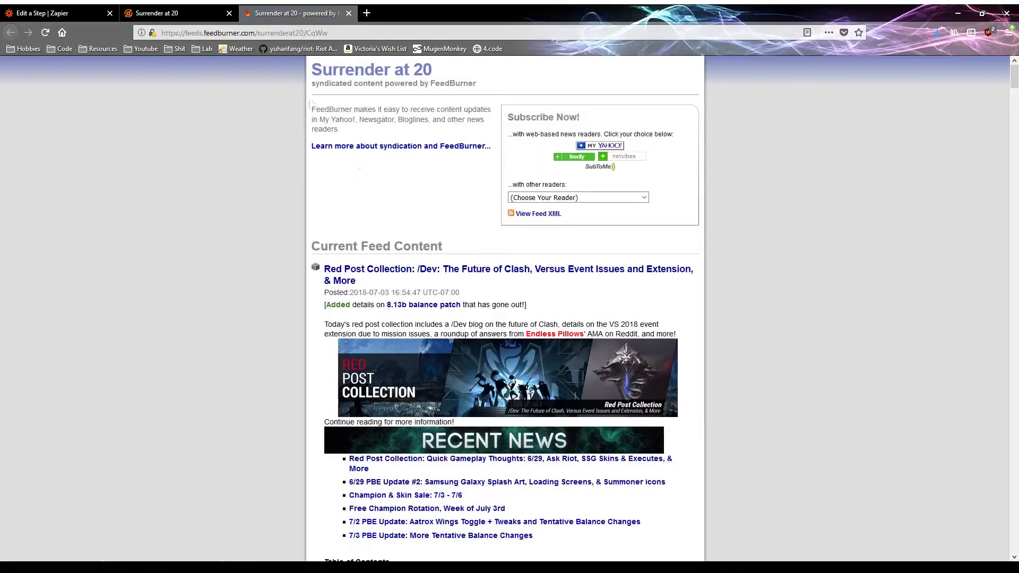
Step: Copy the FeedBurner feed address, then close the blog and feed tabs
{"action": "left_click", "coordinate": [167, 34]}
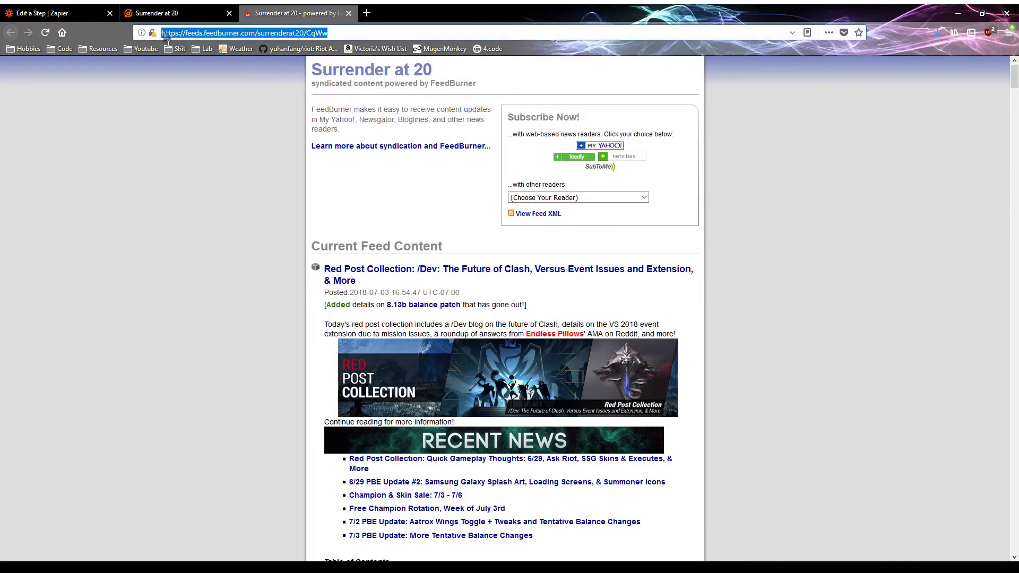
{"action": "left_click_drag", "start_coordinate": [165, 34], "coordinate": [304, 39]}
{"action": "key", "text": "ctrl+c"}
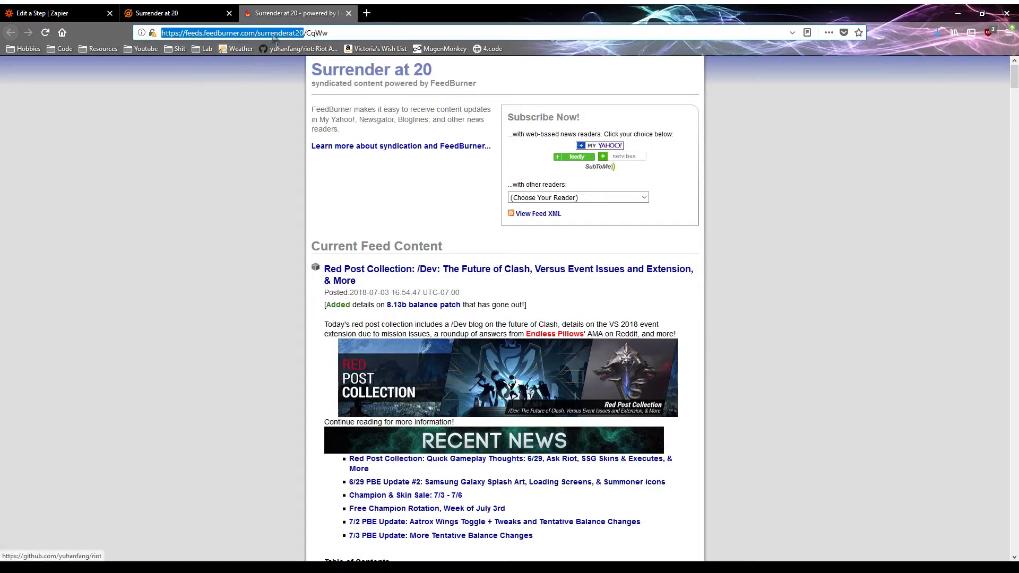
{"action": "left_click", "coordinate": [171, 8]}
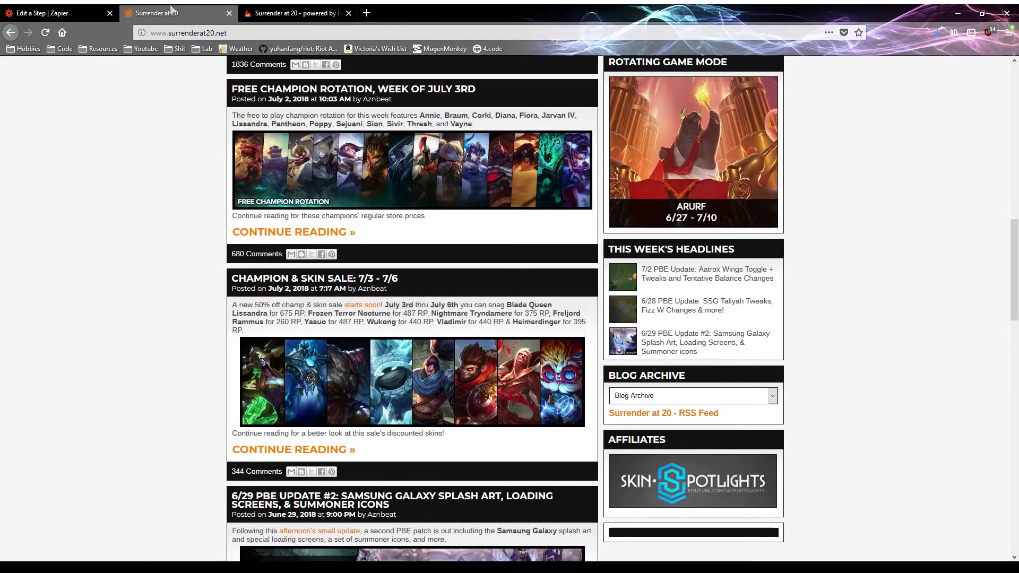
{"action": "left_click", "coordinate": [229, 13]}
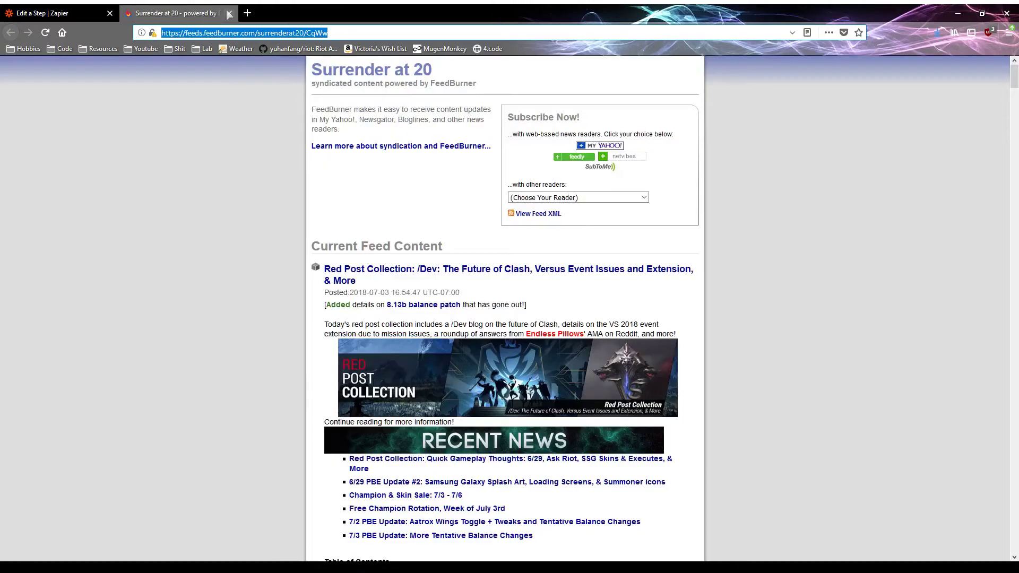
{"action": "left_click", "coordinate": [229, 12]}
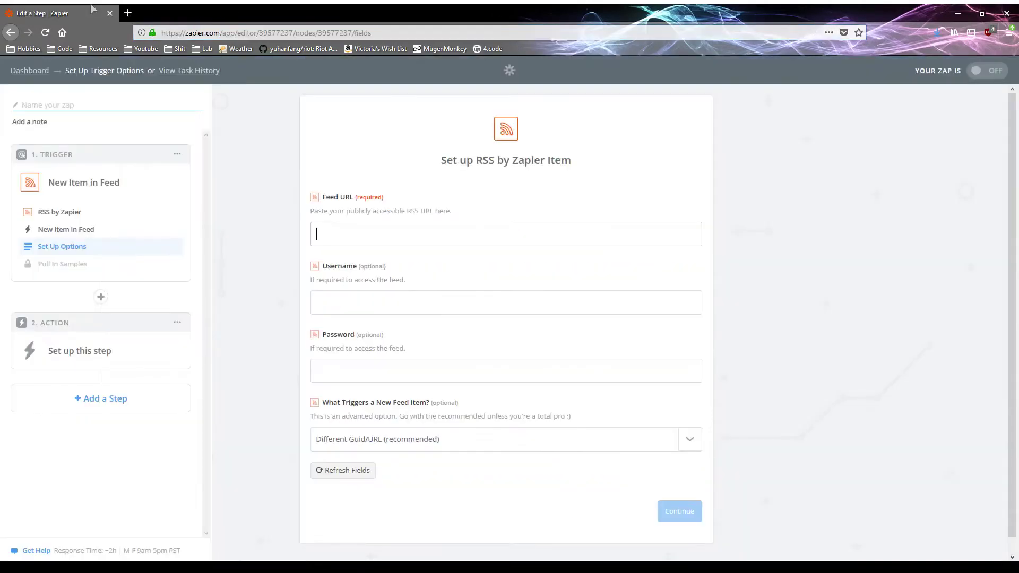
{"action": "left_click", "coordinate": [431, 229]}
{"action": "key", "text": "ctrl+v"}
{"action": "scroll", "coordinate": [446, 245], "scroll_direction": "down", "scroll_amount": 1}
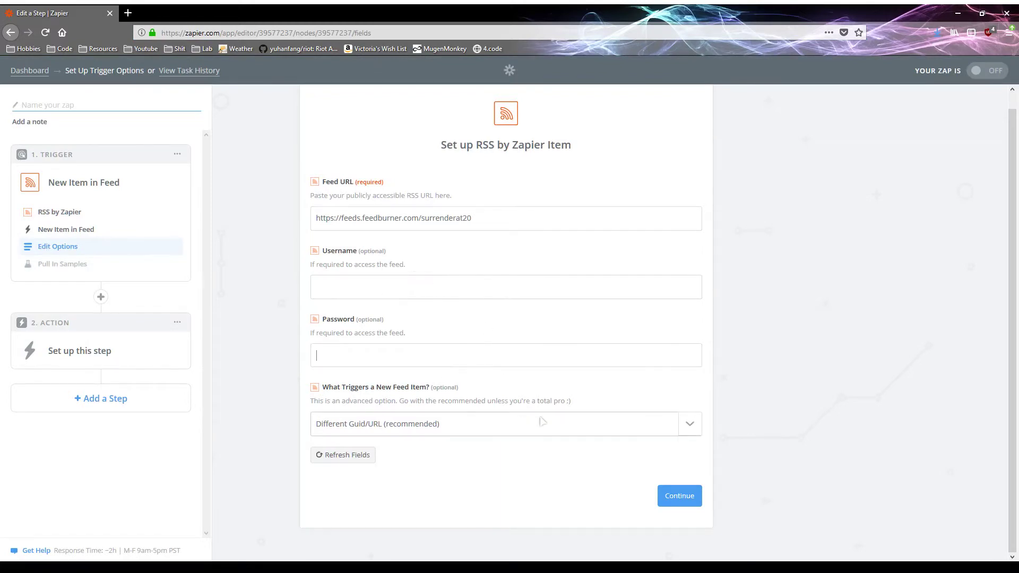
{"action": "left_click", "coordinate": [691, 426]}
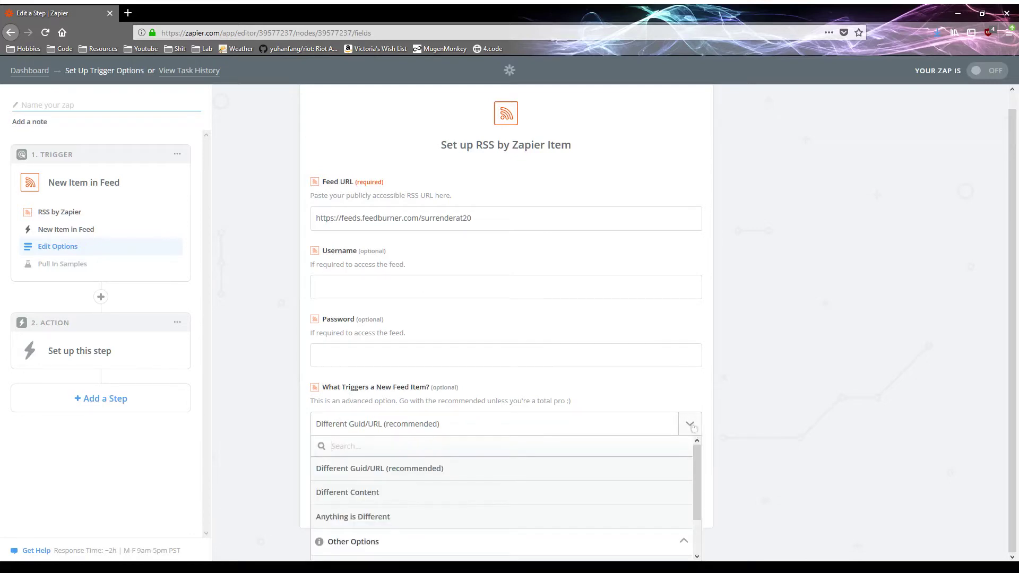
{"action": "left_click", "coordinate": [691, 426]}
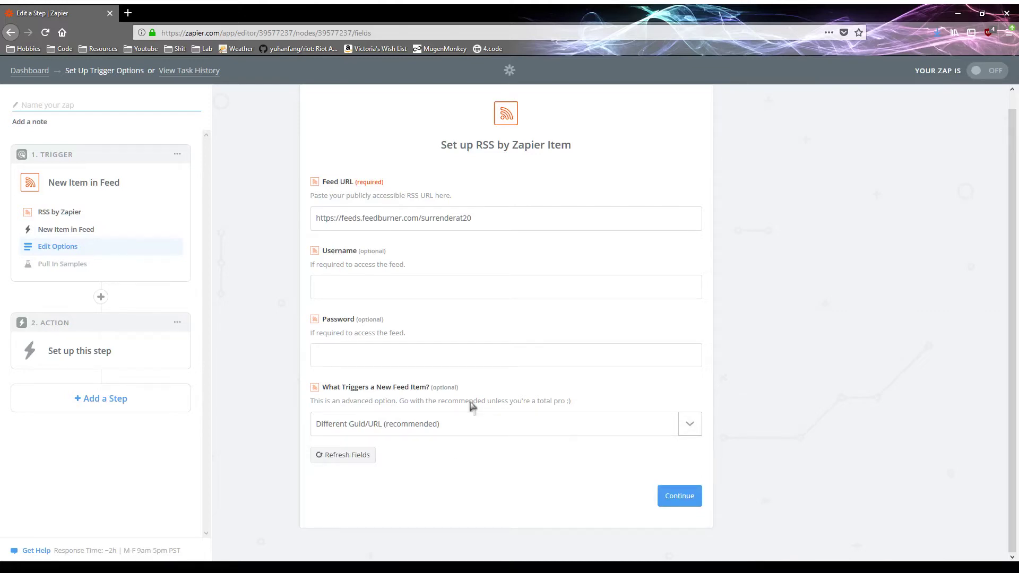
{"action": "left_click", "coordinate": [692, 428]}
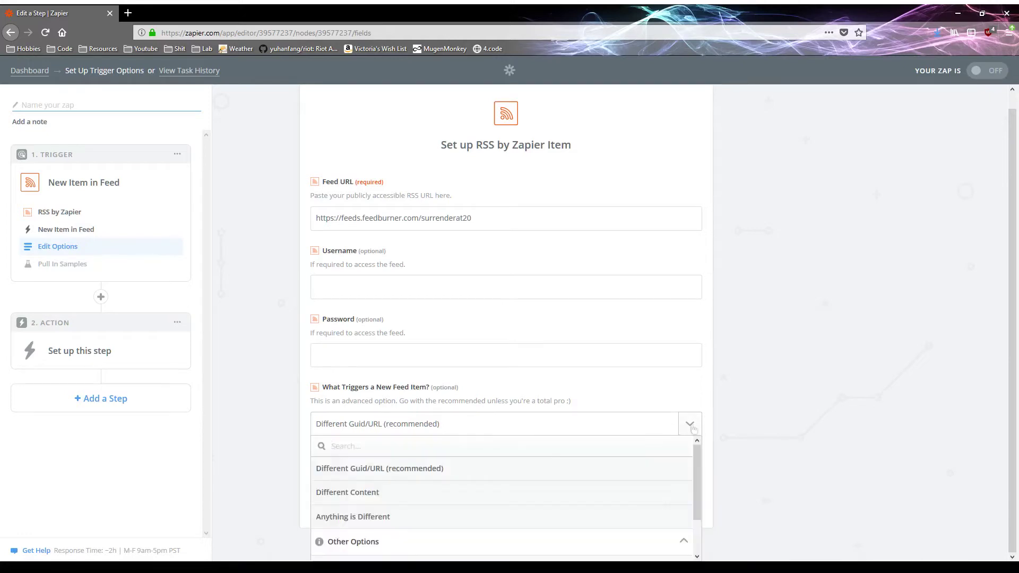
{"action": "left_click", "coordinate": [692, 428]}
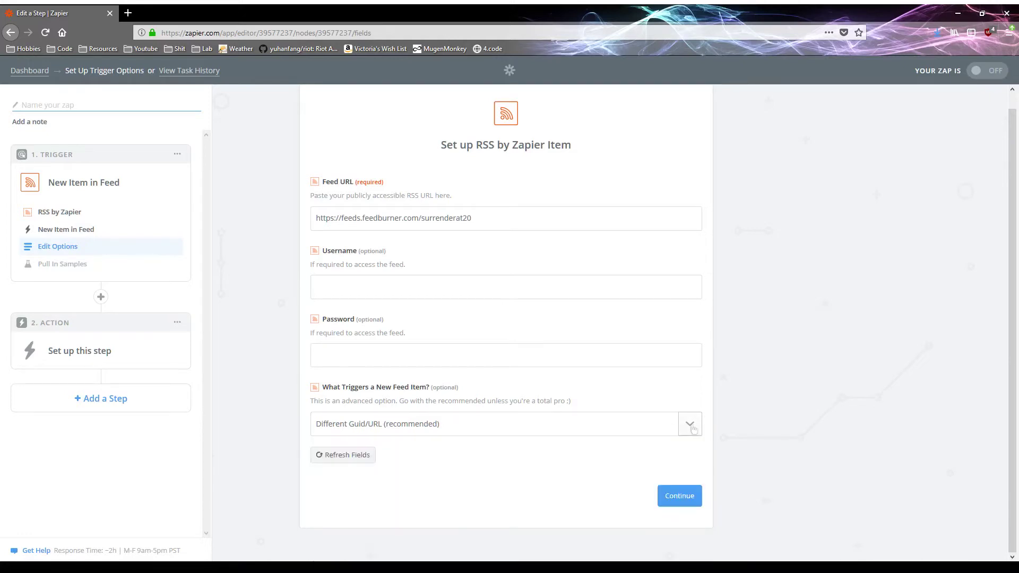
{"action": "left_click", "coordinate": [672, 498]}
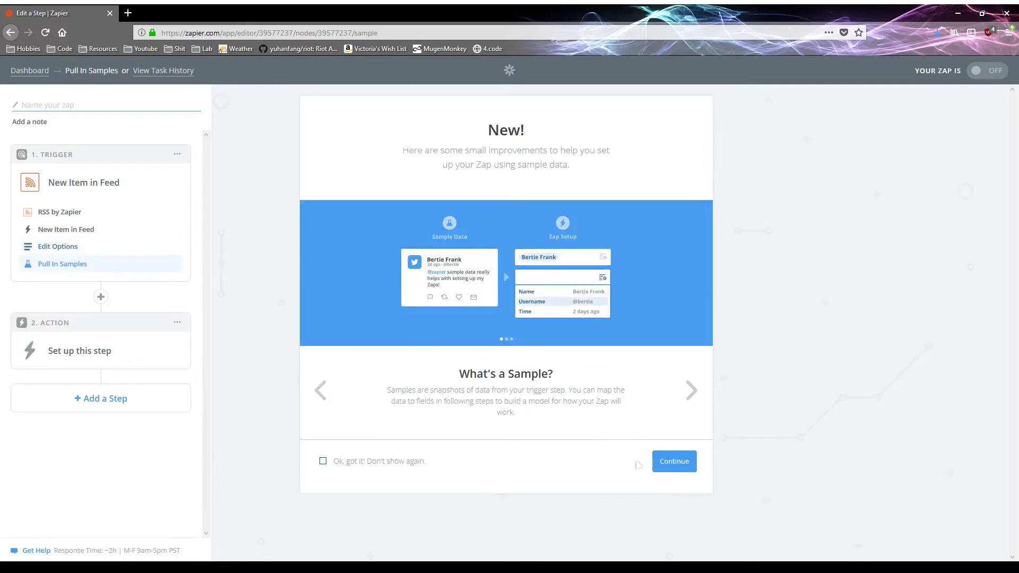
Step: Pull in a sample feed item and review fields like category scheme and link_edit
{"action": "left_click", "coordinate": [662, 467]}
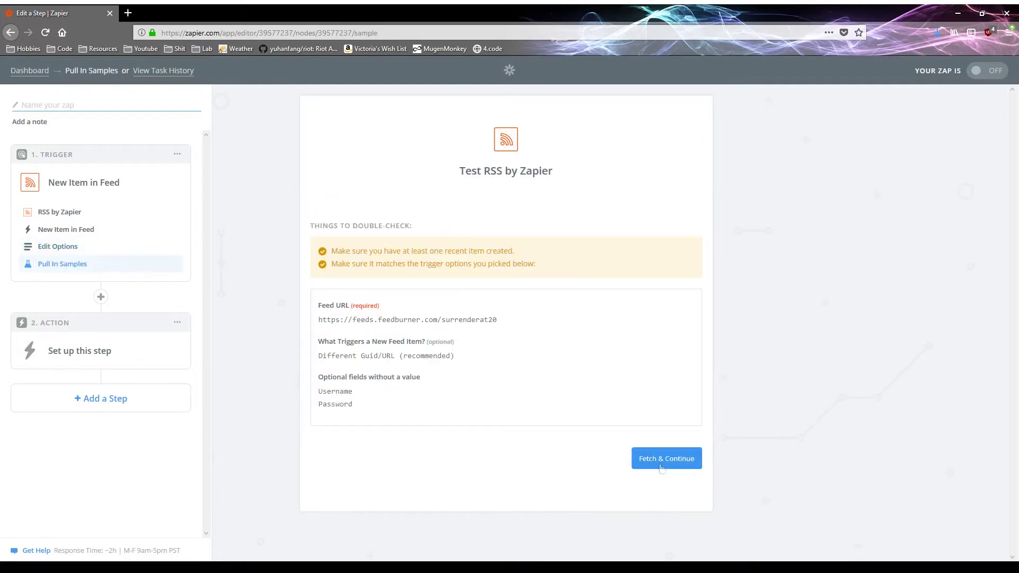
{"action": "left_click", "coordinate": [666, 462]}
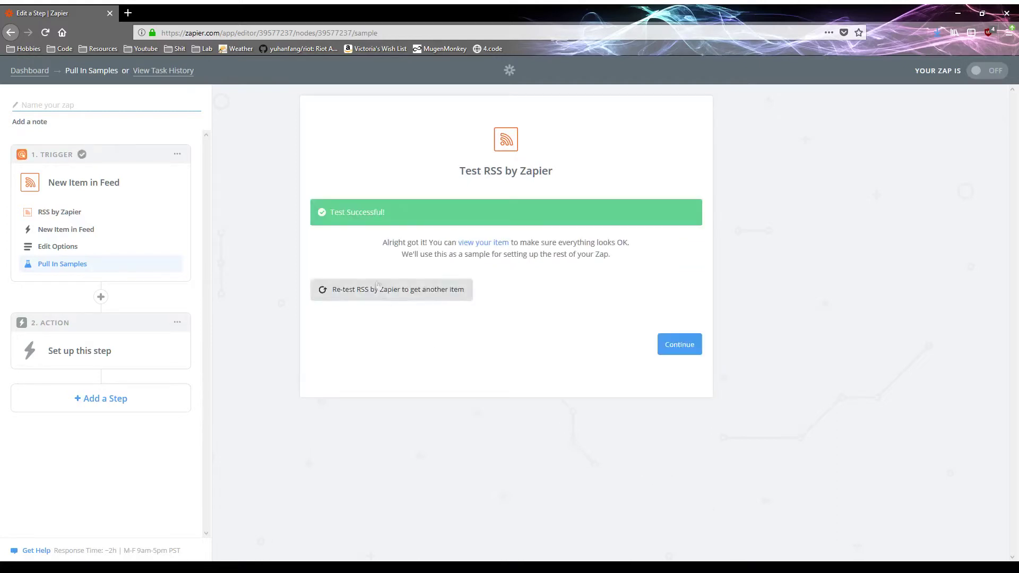
{"action": "left_click", "coordinate": [485, 243]}
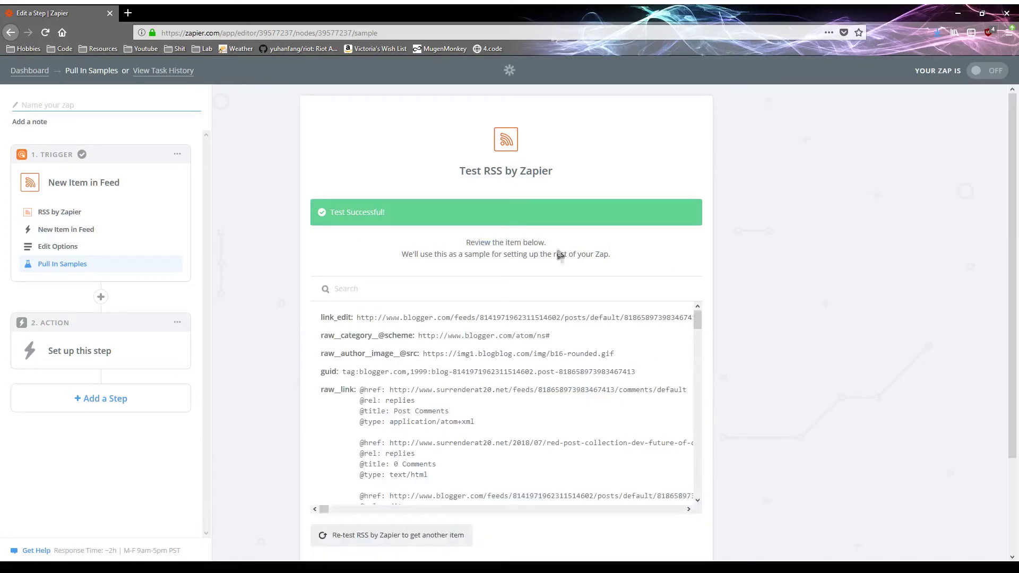
{"action": "scroll", "coordinate": [700, 273], "scroll_direction": "down", "scroll_amount": 2}
{"action": "scroll", "coordinate": [699, 272], "scroll_direction": "up", "scroll_amount": 2}
{"action": "left_click_drag", "start_coordinate": [414, 273], "coordinate": [321, 279]}
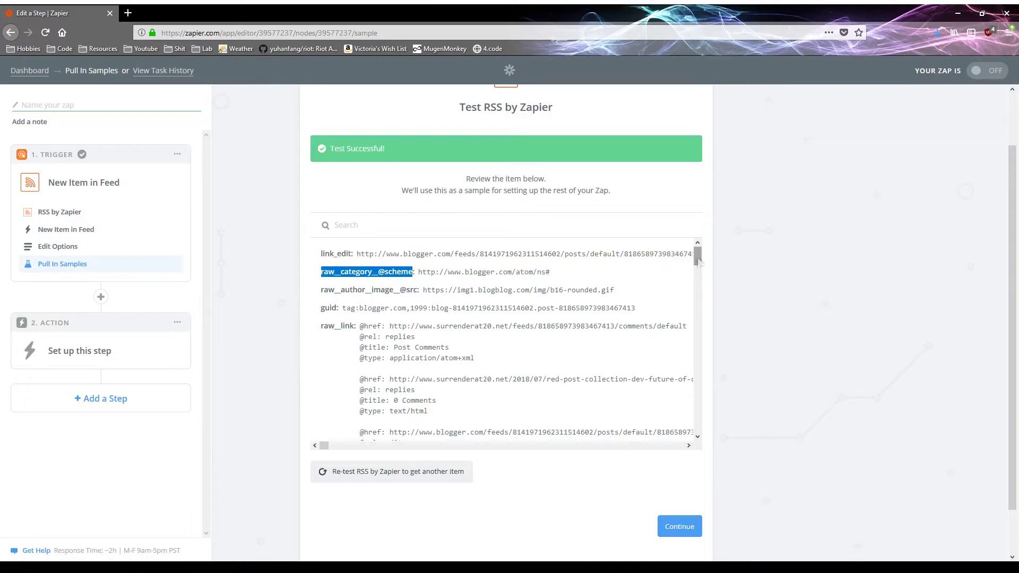
{"action": "double_click", "coordinate": [335, 254]}
{"action": "left_click", "coordinate": [389, 263]}
Step: Inspect the sample's link and raw_origLink URLs and select the full feed link
{"action": "scroll", "coordinate": [701, 265], "scroll_direction": "down", "scroll_amount": 2}
{"action": "left_click_drag", "start_coordinate": [701, 264], "coordinate": [706, 293]}
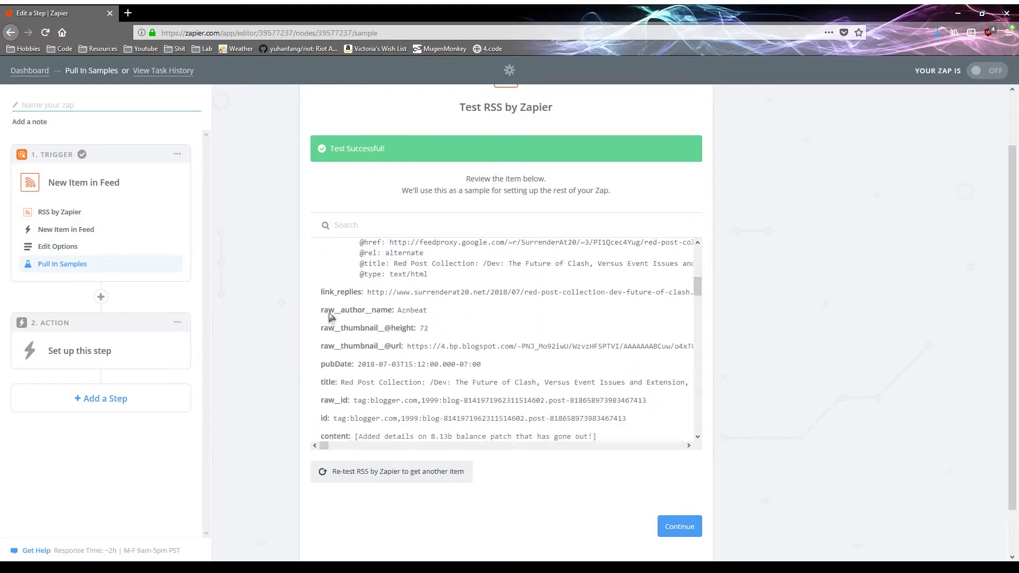
{"action": "left_click_drag", "start_coordinate": [328, 312], "coordinate": [335, 313]}
{"action": "left_click_drag", "start_coordinate": [407, 318], "coordinate": [431, 321]}
{"action": "scroll", "coordinate": [536, 324], "scroll_direction": "down", "scroll_amount": 3}
{"action": "scroll", "coordinate": [499, 332], "scroll_direction": "down", "scroll_amount": 2}
{"action": "scroll", "coordinate": [338, 282], "scroll_direction": "up", "scroll_amount": 2}
{"action": "left_click_drag", "start_coordinate": [339, 314], "coordinate": [320, 318]}
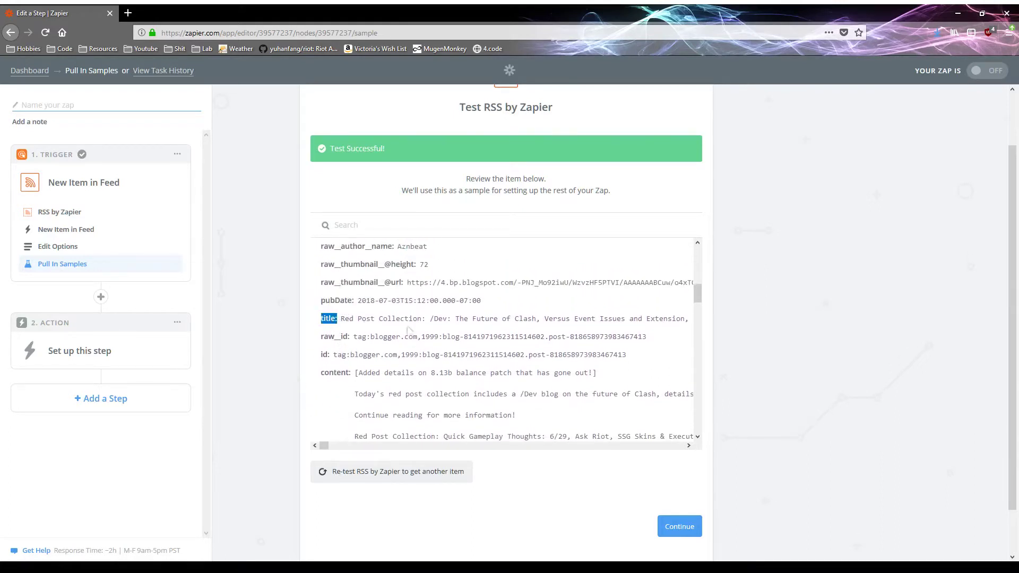
{"action": "scroll", "coordinate": [372, 329], "scroll_direction": "down", "scroll_amount": 7}
{"action": "left_click_drag", "start_coordinate": [380, 276], "coordinate": [503, 365]}
{"action": "scroll", "coordinate": [531, 363], "scroll_direction": "down", "scroll_amount": 15}
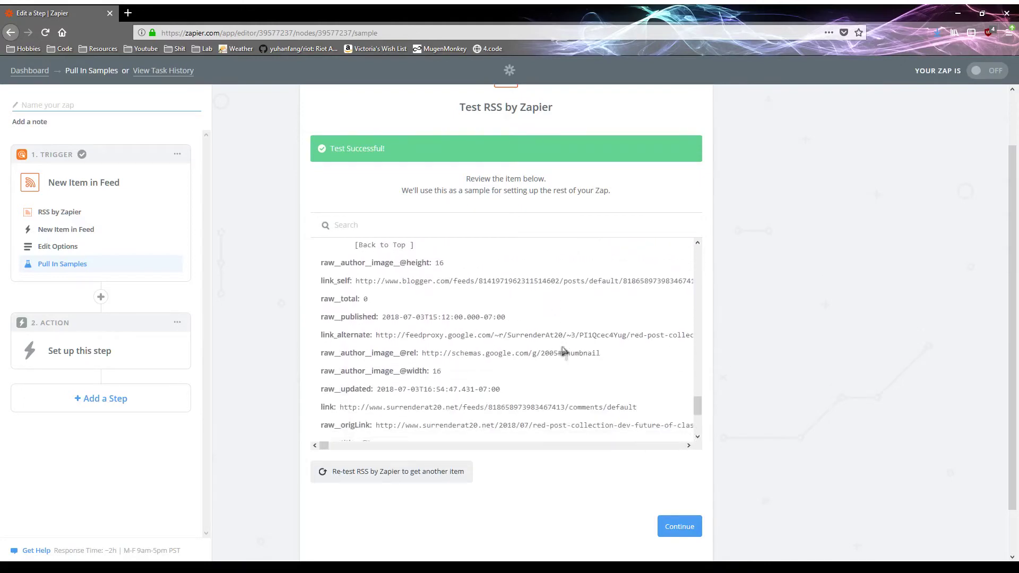
{"action": "scroll", "coordinate": [564, 350], "scroll_direction": "down", "scroll_amount": 2}
{"action": "scroll", "coordinate": [419, 291], "scroll_direction": "up", "scroll_amount": 3}
{"action": "scroll", "coordinate": [461, 327], "scroll_direction": "down", "scroll_amount": 3}
{"action": "left_click_drag", "start_coordinate": [339, 354], "coordinate": [638, 357]}
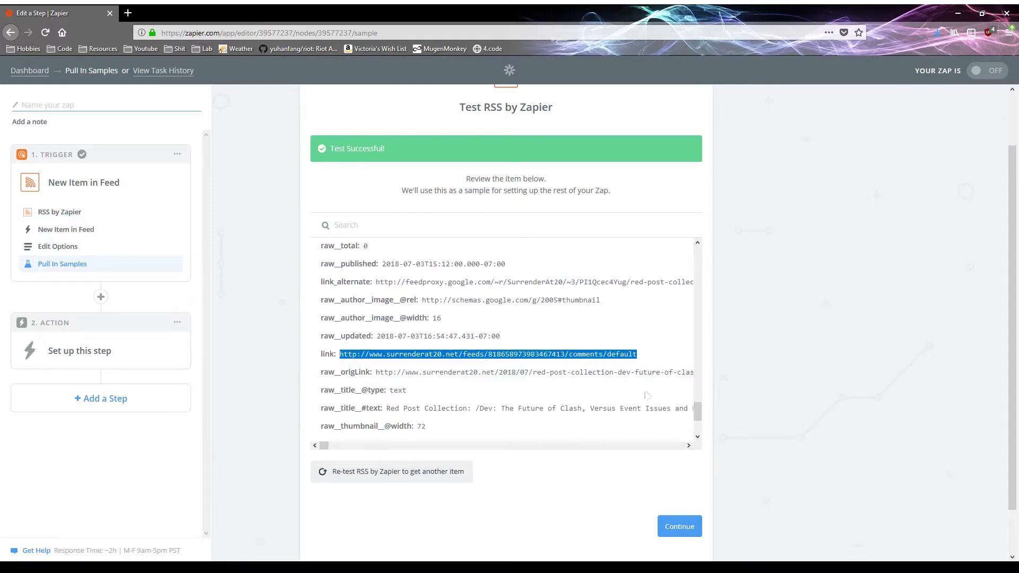
{"action": "scroll", "coordinate": [646, 395], "scroll_direction": "down", "scroll_amount": 2}
{"action": "left_click", "coordinate": [460, 302]}
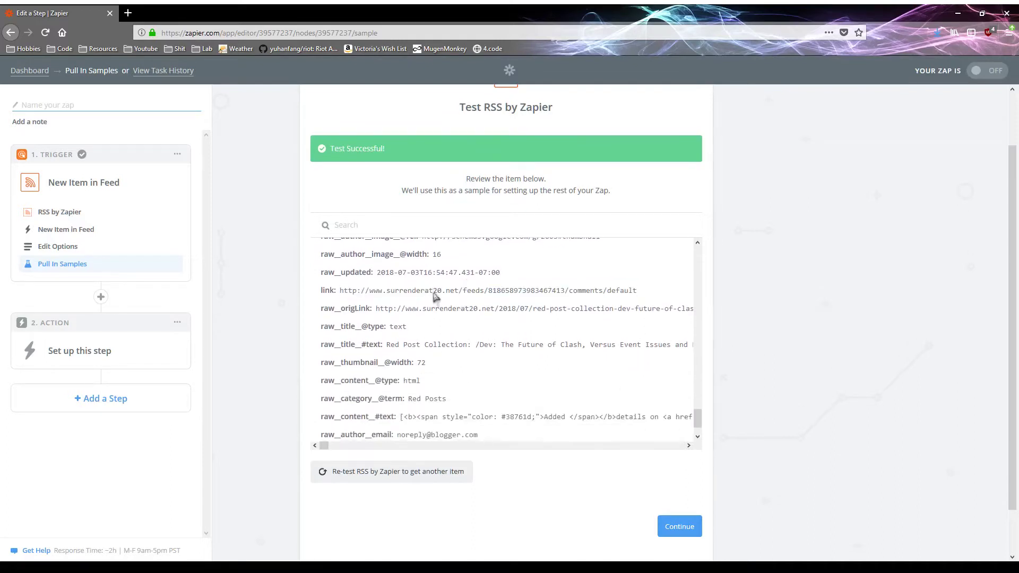
{"action": "left_click_drag", "start_coordinate": [321, 309], "coordinate": [708, 310]}
{"action": "left_click_drag", "start_coordinate": [557, 290], "coordinate": [505, 296]}
{"action": "triple_click", "coordinate": [523, 295]}
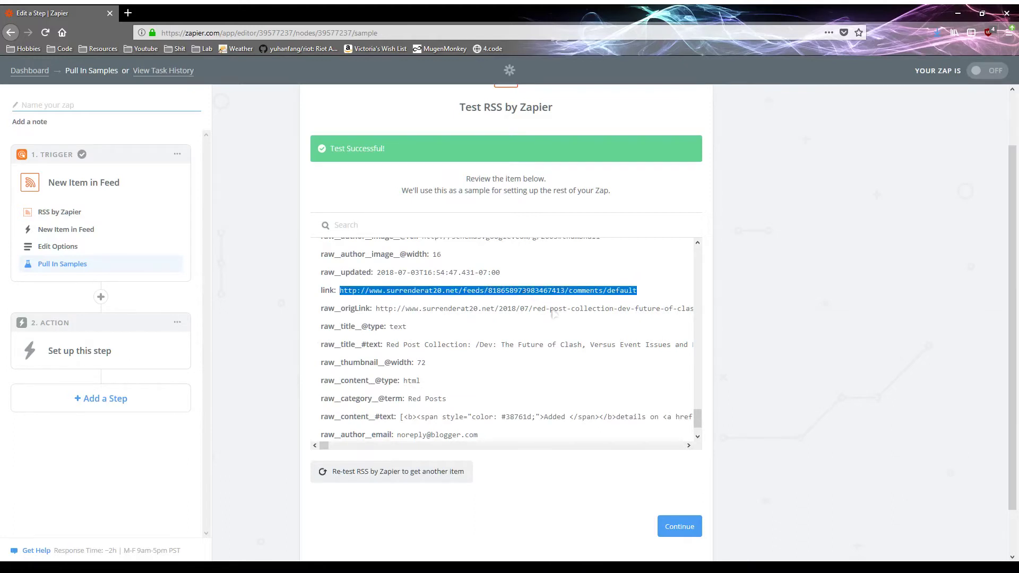
Step: Check the sample's feed link in a new tab, then accept the sample and continue
{"action": "left_click_drag", "start_coordinate": [526, 290], "coordinate": [212, 13]}
{"action": "left_click", "coordinate": [210, 13]}
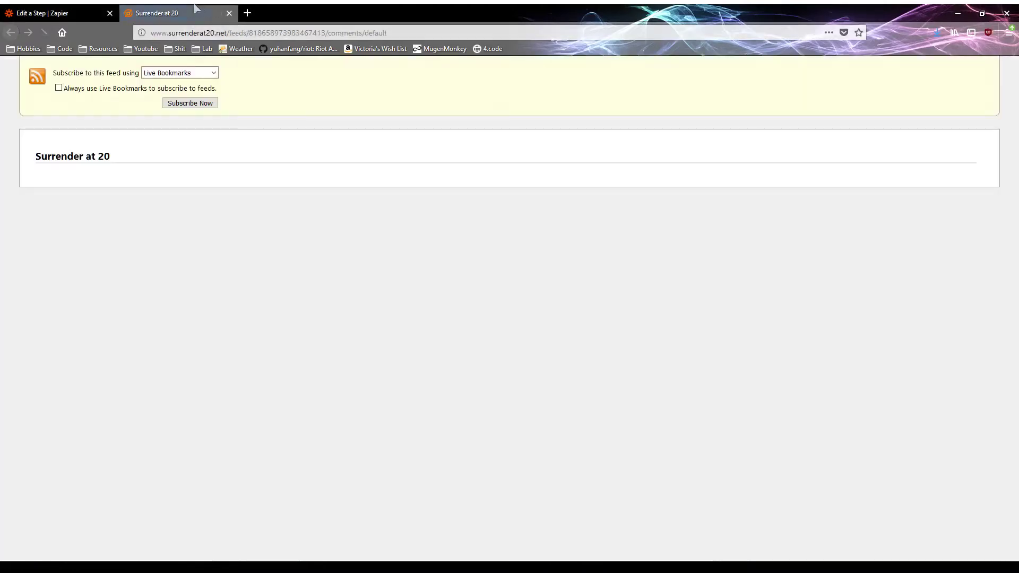
{"action": "left_click", "coordinate": [230, 14]}
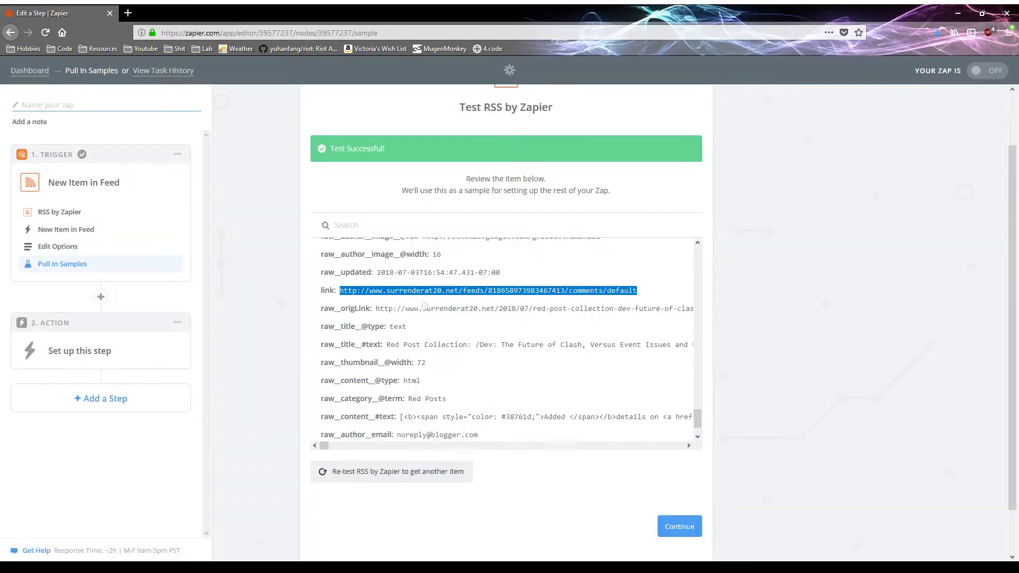
{"action": "left_click", "coordinate": [444, 304]}
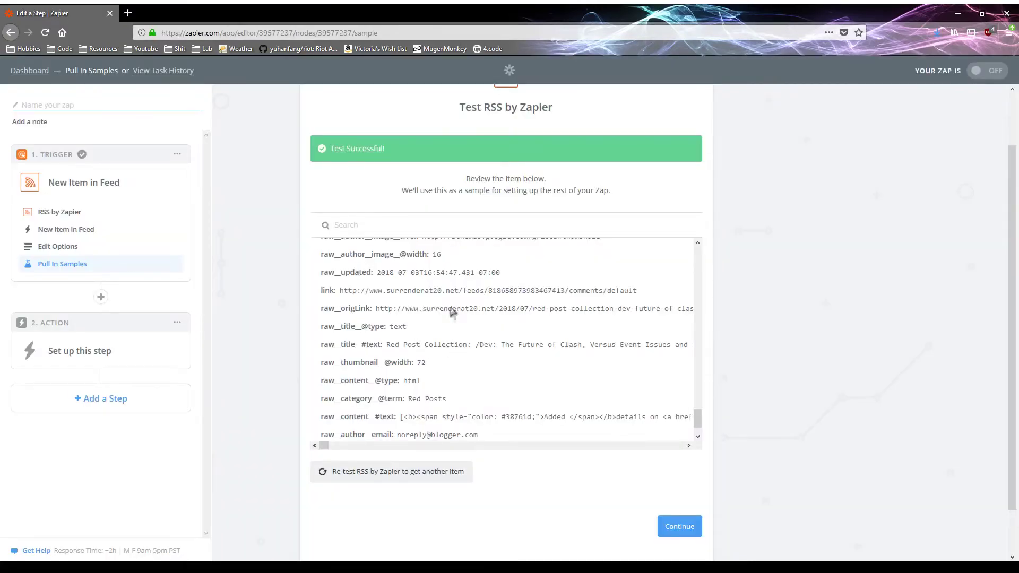
{"action": "double_click", "coordinate": [449, 308]}
{"action": "left_click", "coordinate": [361, 310]}
{"action": "scroll", "coordinate": [525, 367], "scroll_direction": "down", "scroll_amount": 2}
{"action": "left_click", "coordinate": [684, 531]}
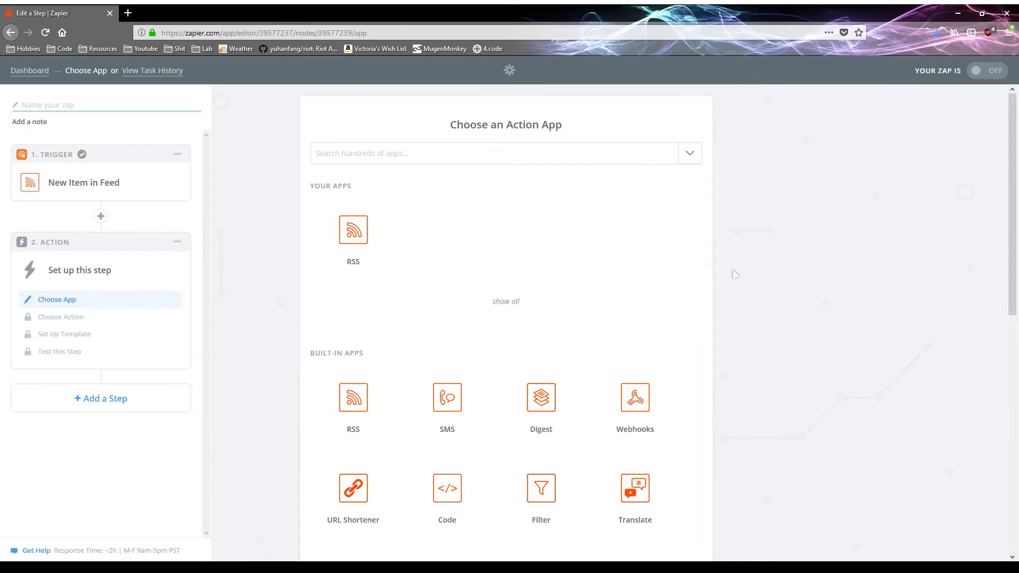
Step: Choose Webhooks by Zapier with the POST action and save to reach its template setup
{"action": "scroll", "coordinate": [640, 333], "scroll_direction": "down", "scroll_amount": 2}
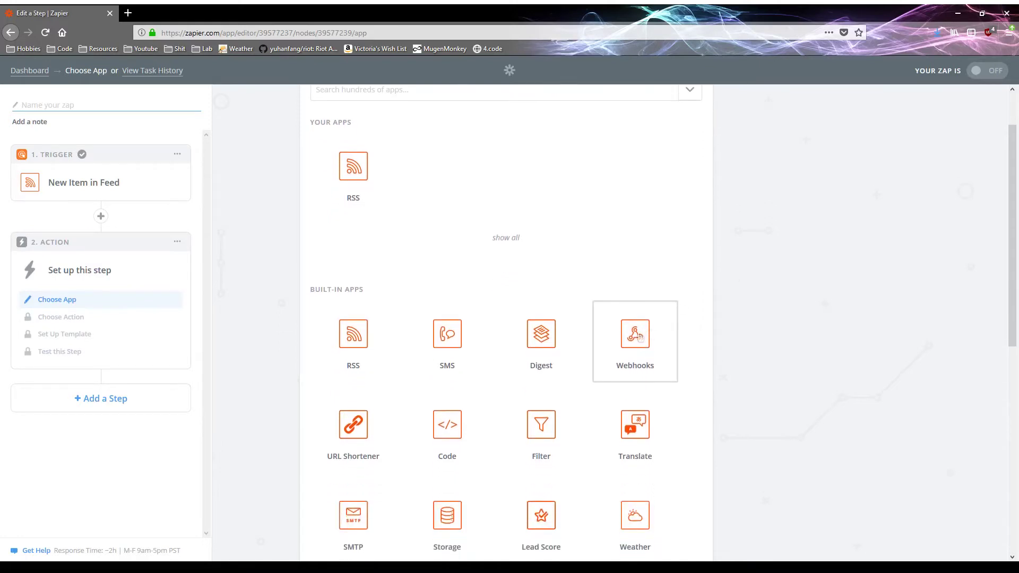
{"action": "left_click", "coordinate": [636, 338]}
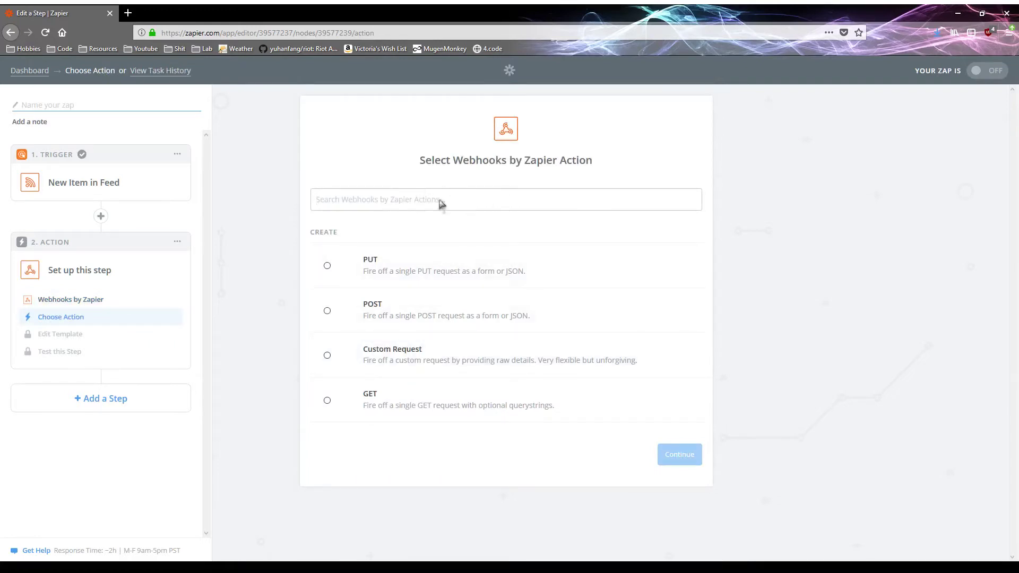
{"action": "left_click", "coordinate": [375, 313]}
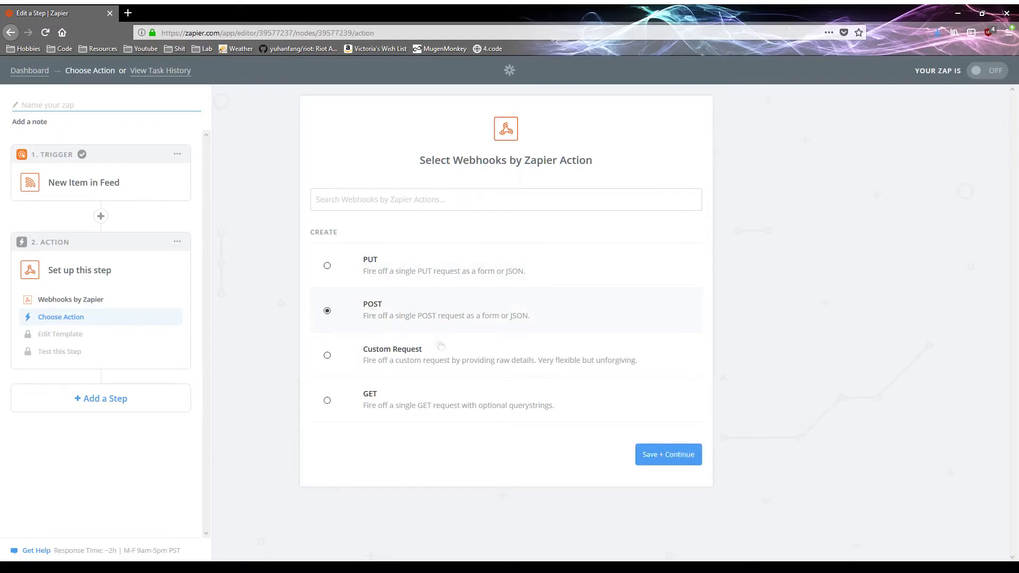
{"action": "left_click", "coordinate": [674, 454]}
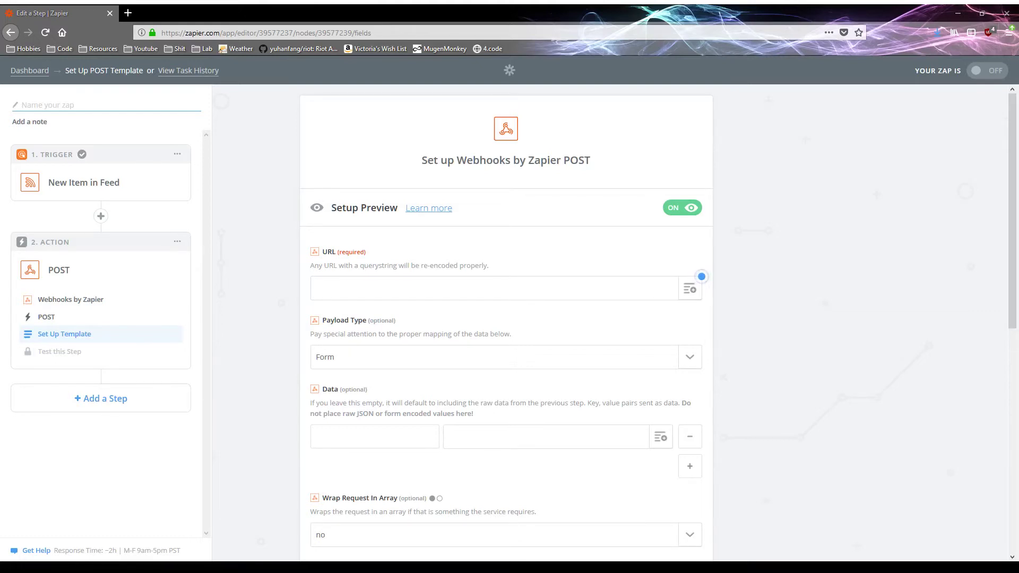
{"action": "key", "text": "alt+Tab"}
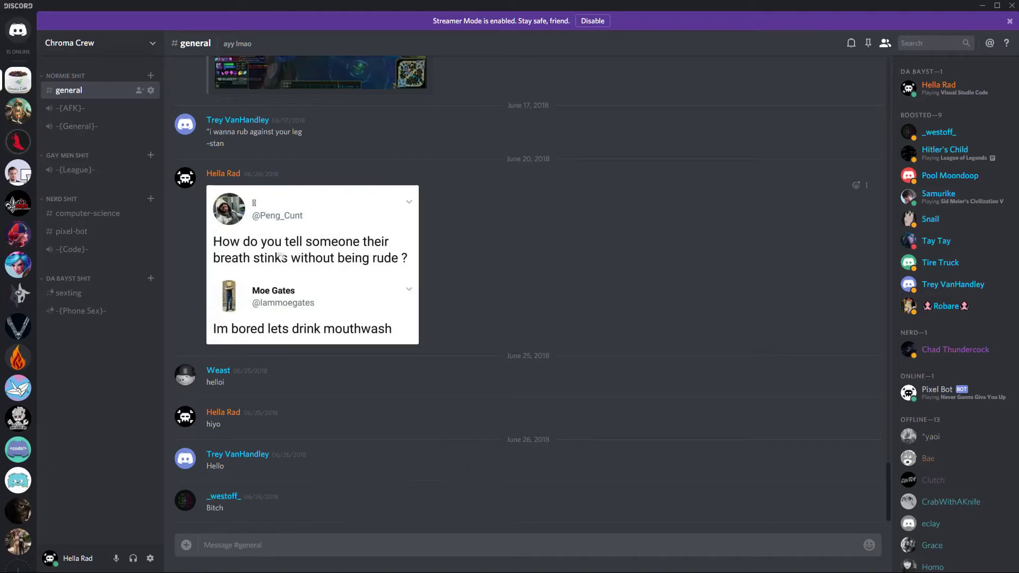
Step: Create a text channel named test under Normie Shit
{"action": "left_click", "coordinate": [151, 75]}
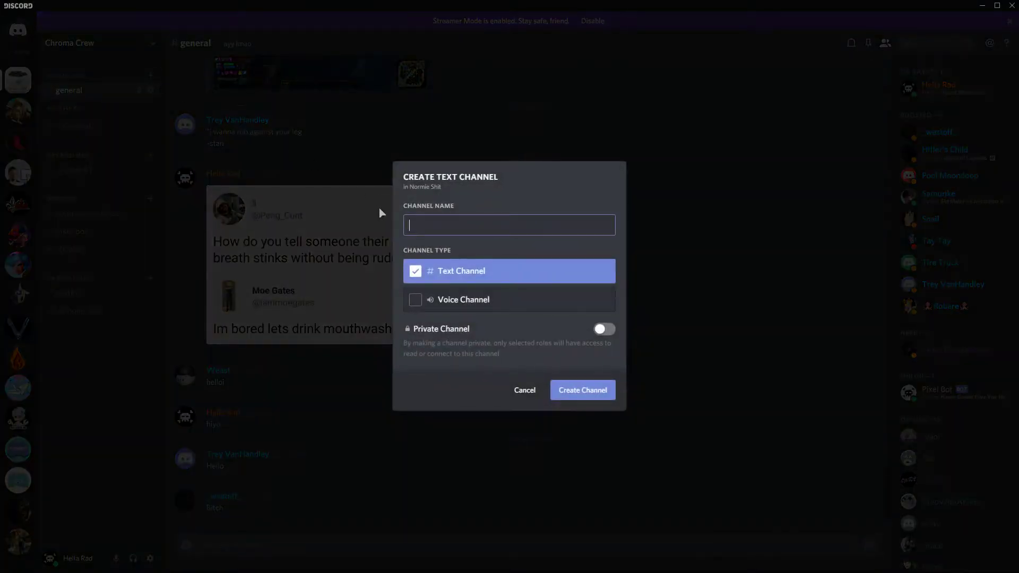
{"action": "key", "text": "Return"}
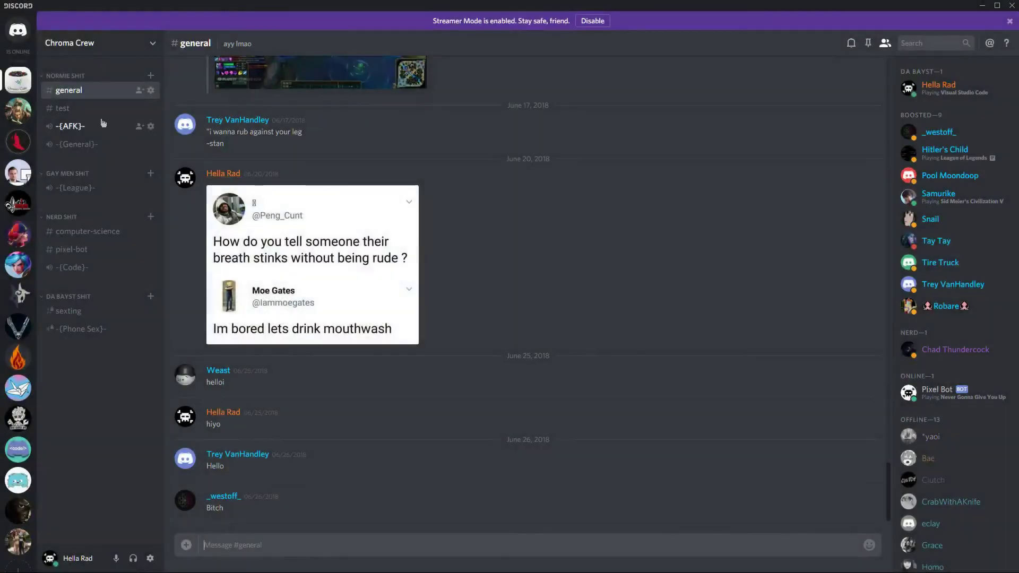
{"action": "left_click", "coordinate": [88, 110]}
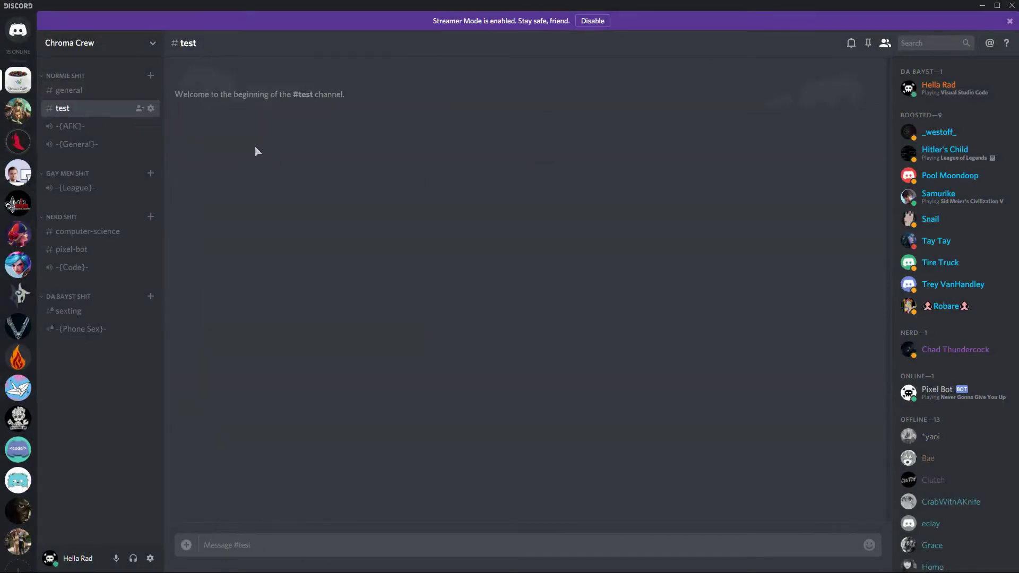
Step: Open the test channel's Webhooks settings and turn off Streamer Mode
{"action": "left_click", "coordinate": [150, 107]}
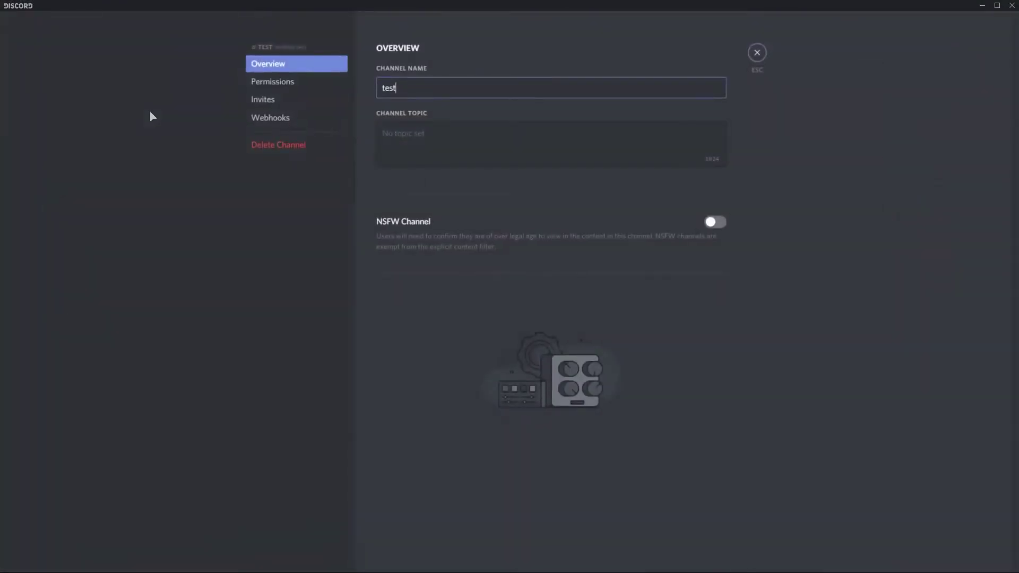
{"action": "left_click", "coordinate": [291, 118]}
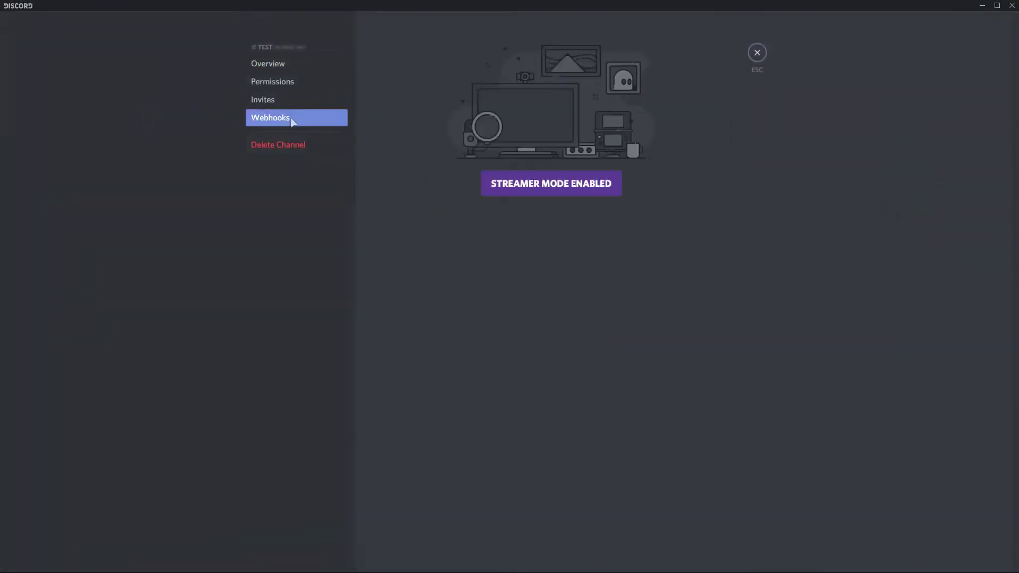
{"action": "left_click", "coordinate": [560, 186]}
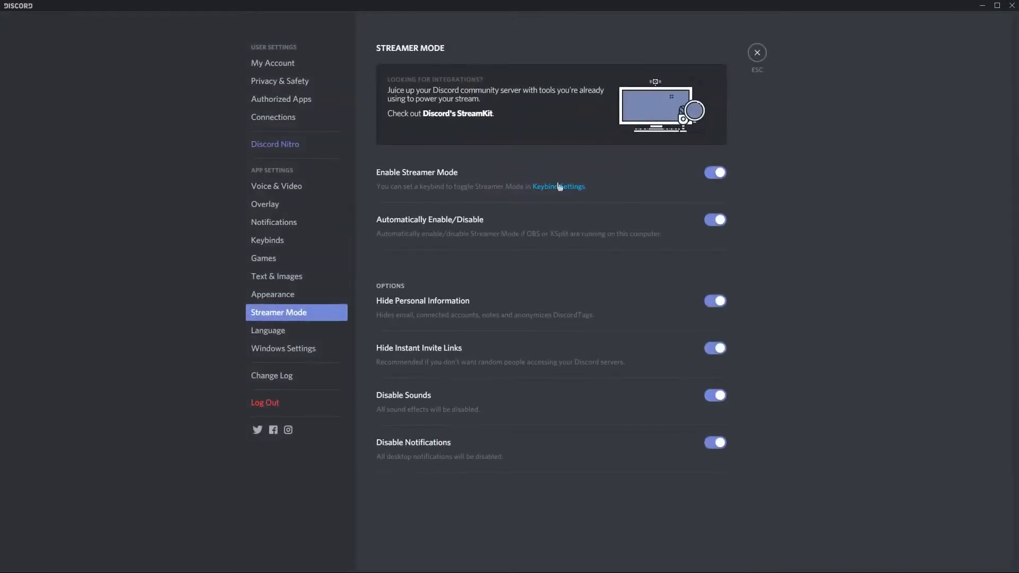
{"action": "left_click", "coordinate": [719, 174]}
{"action": "left_click", "coordinate": [757, 53]}
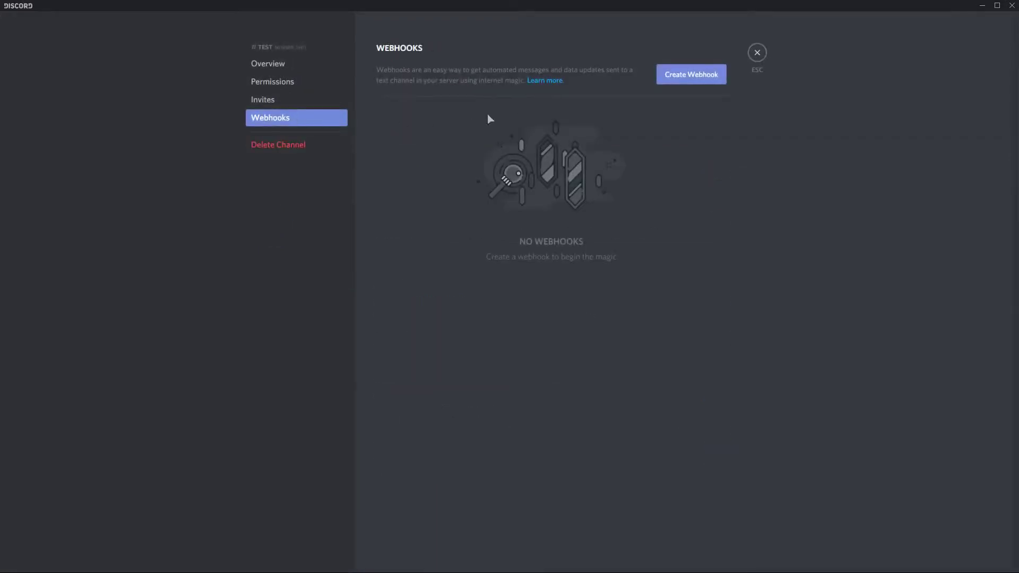
Step: Create the Spidey Bot webhook posting to #test and copy its webhook URL
{"action": "left_click", "coordinate": [692, 76]}
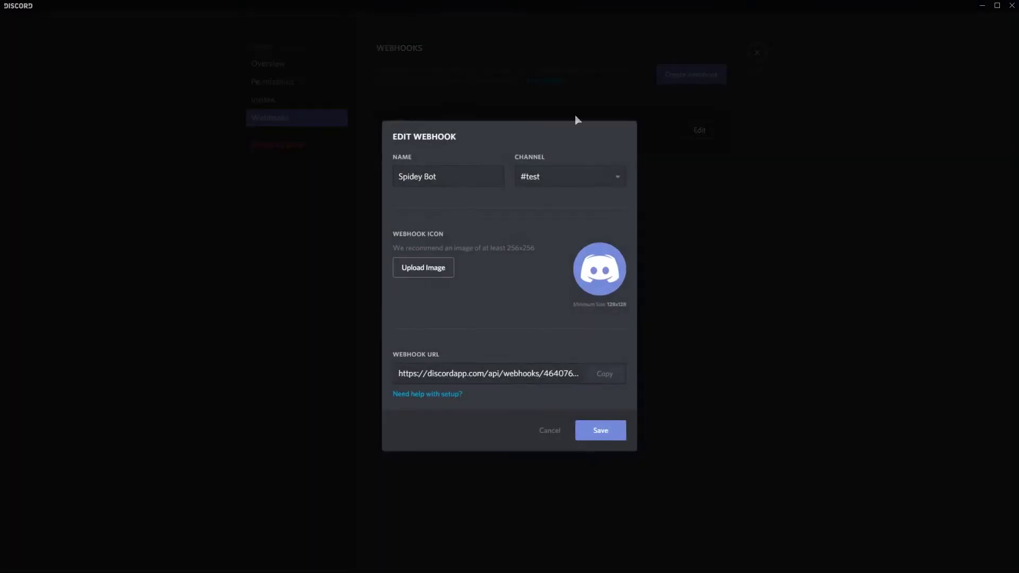
{"action": "triple_click", "coordinate": [471, 181]}
{"action": "left_click", "coordinate": [597, 176]}
{"action": "left_click", "coordinate": [616, 180]}
{"action": "left_click", "coordinate": [617, 180]}
{"action": "left_click", "coordinate": [614, 180]}
{"action": "left_click", "coordinate": [609, 374]}
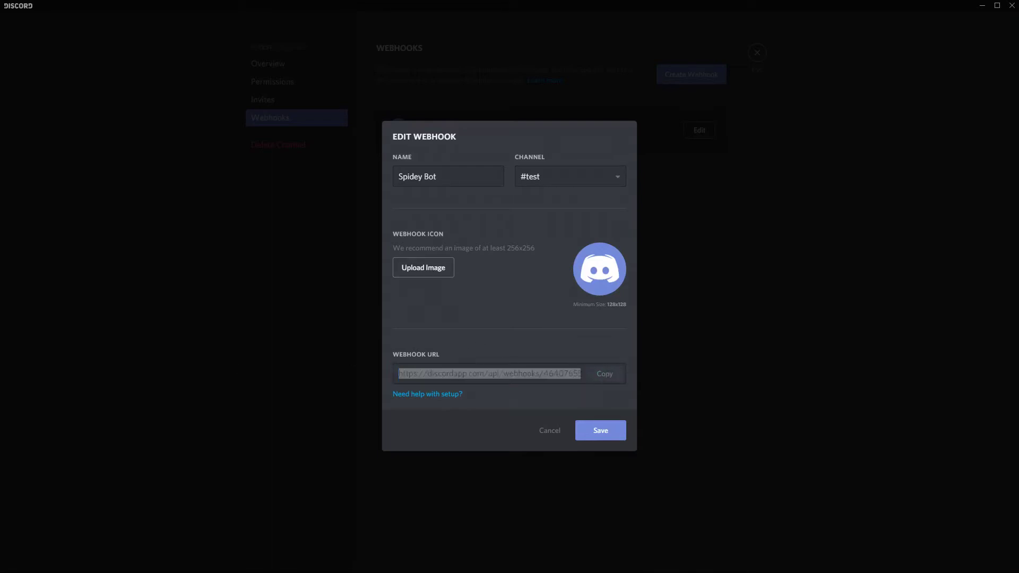
Step: Paste the Discord webhook URL into the POST URL field and set payload type to Json
{"action": "key", "text": "alt+Tab"}
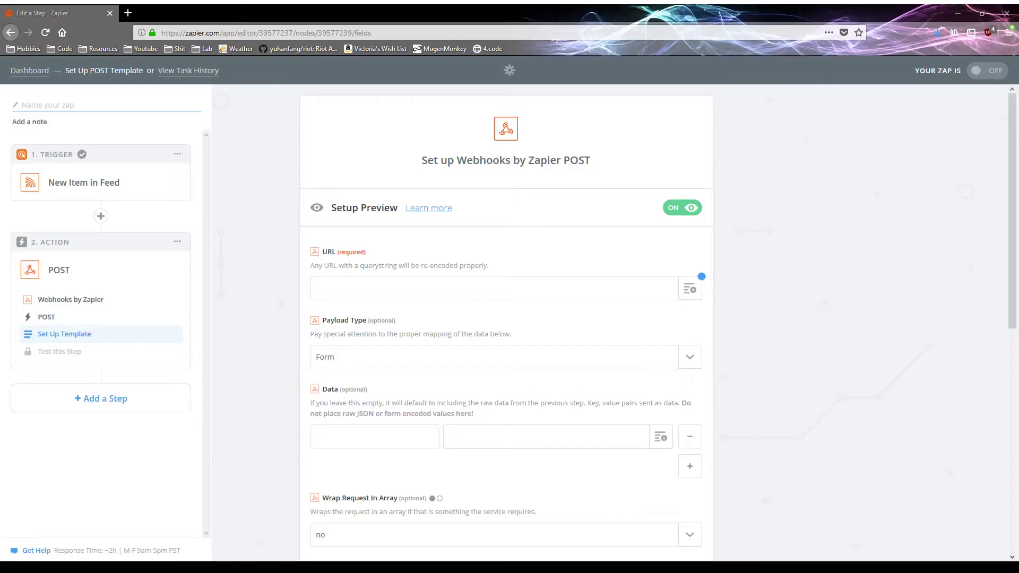
{"action": "left_click", "coordinate": [333, 289]}
{"action": "key", "text": "ctrl+v"}
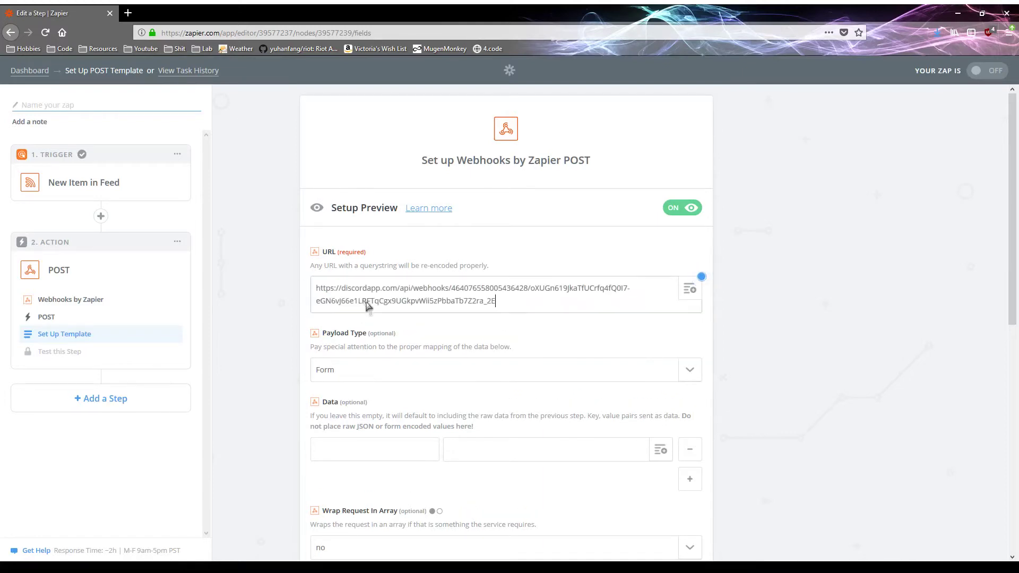
{"action": "scroll", "coordinate": [721, 318], "scroll_direction": "down", "scroll_amount": 2}
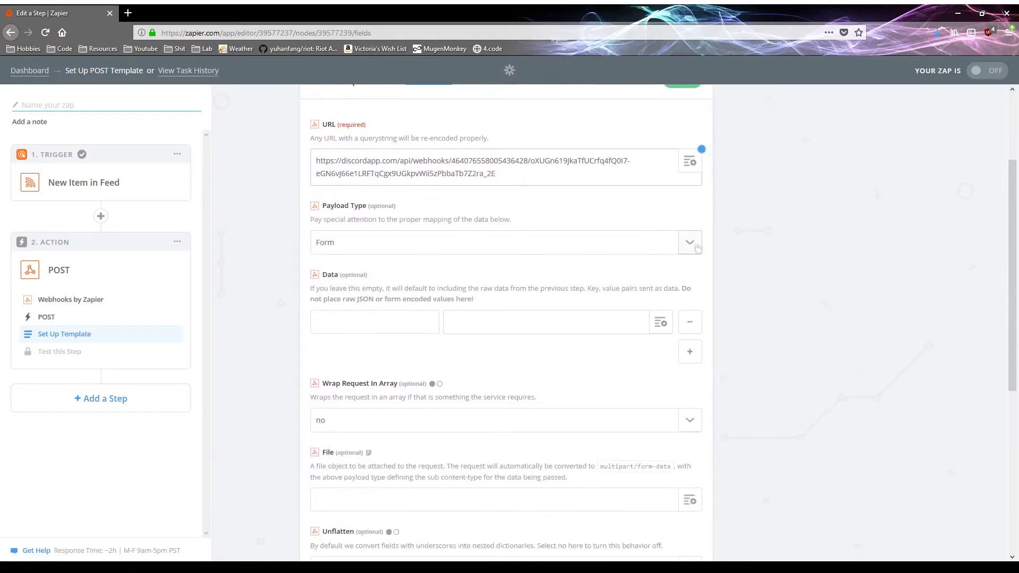
{"action": "left_click", "coordinate": [689, 243]}
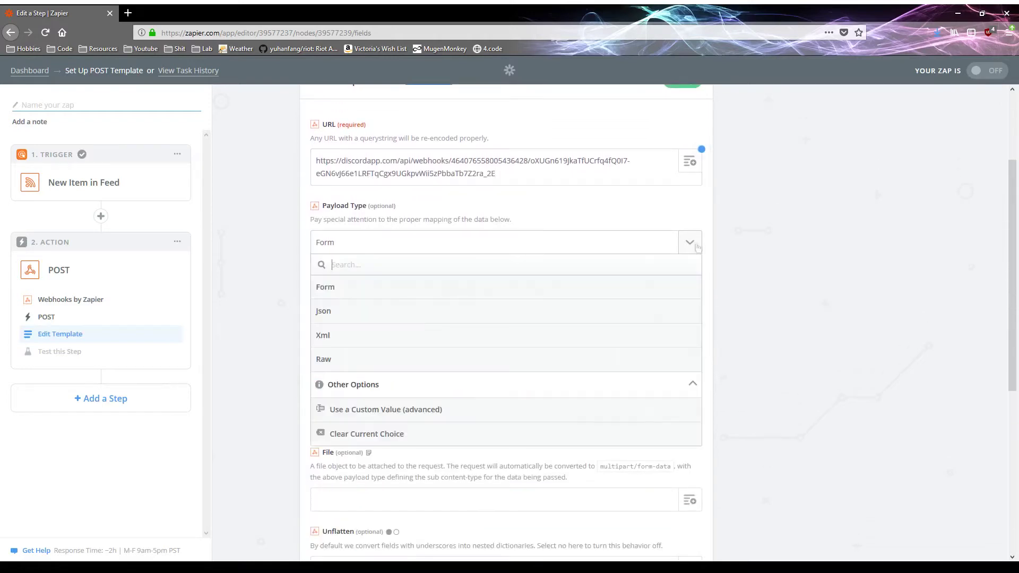
{"action": "left_click", "coordinate": [534, 316]}
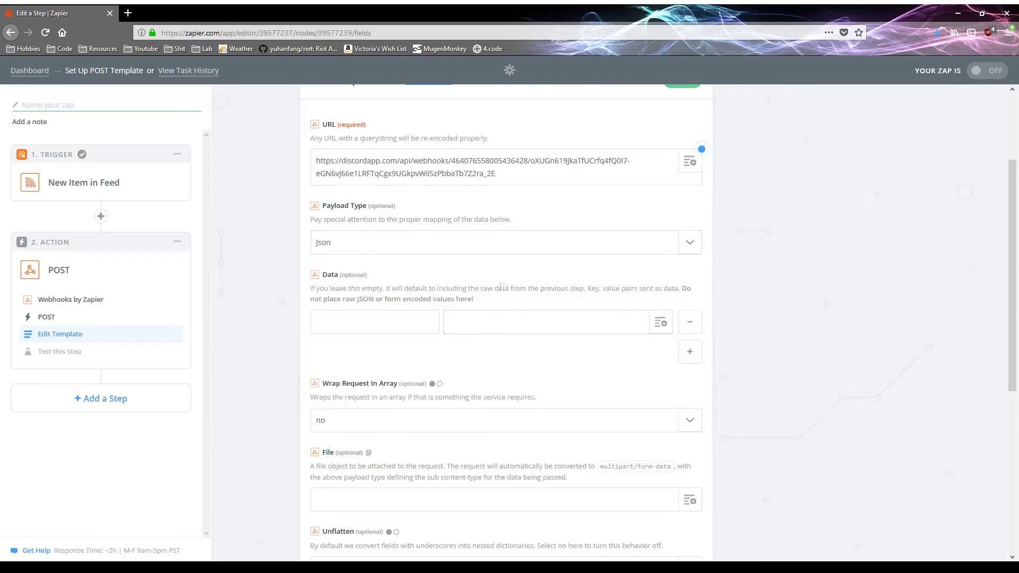
{"action": "left_click", "coordinate": [690, 242]}
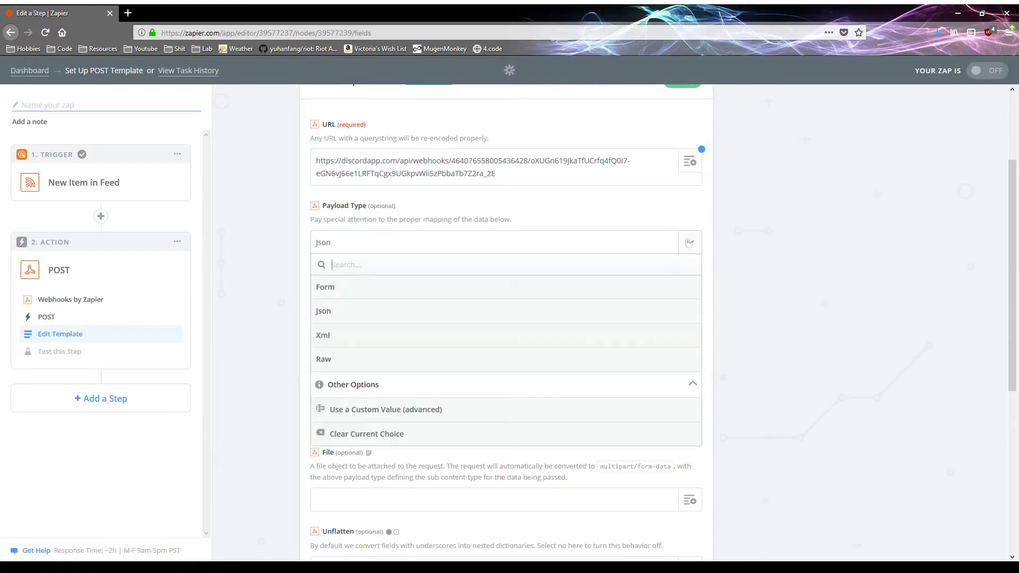
{"action": "left_click", "coordinate": [824, 201]}
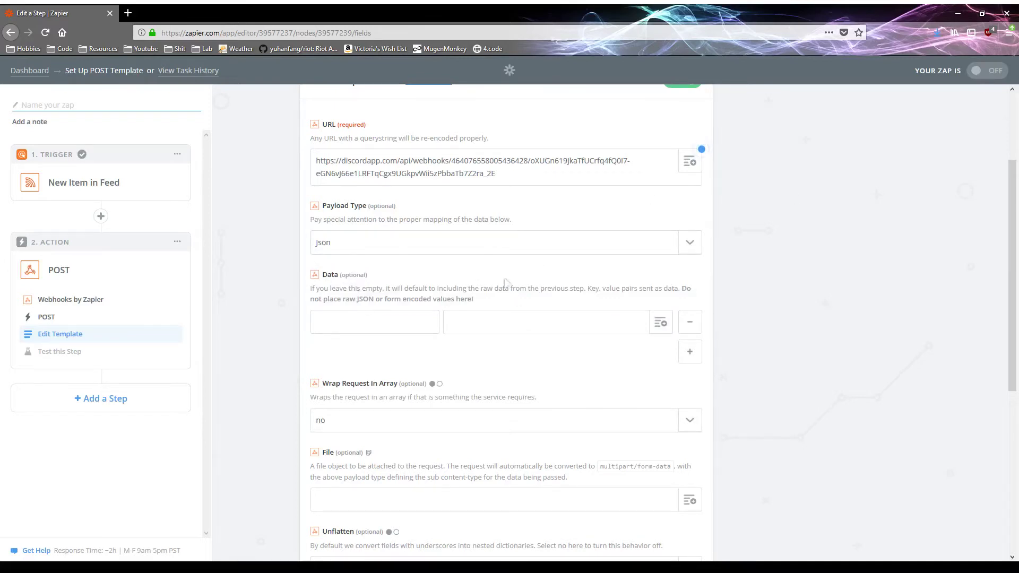
{"action": "scroll", "coordinate": [477, 260], "scroll_direction": "down", "scroll_amount": 2}
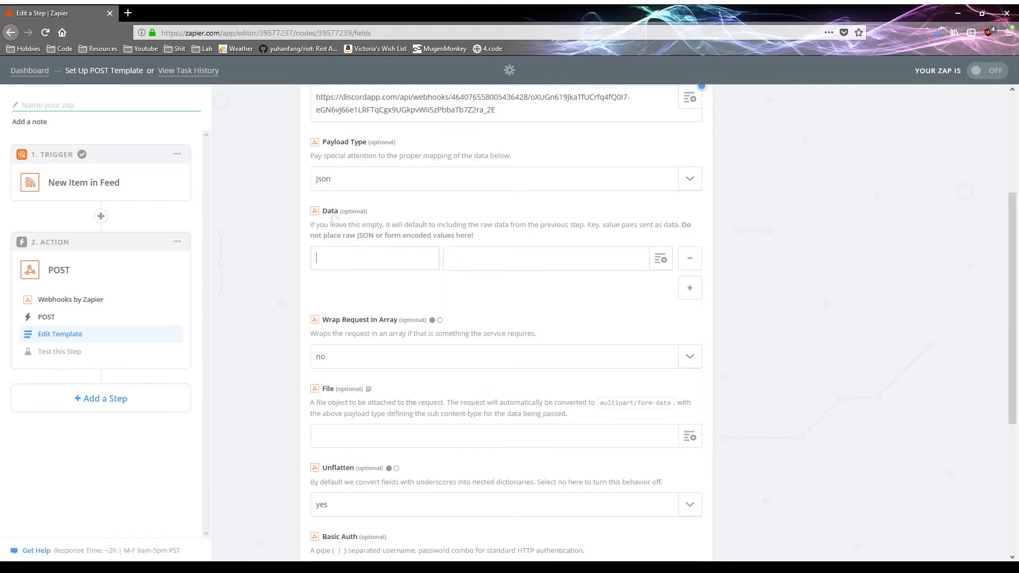
Step: Add a Data entry with key content and clear the test text from its value
{"action": "left_click", "coordinate": [392, 261]}
{"action": "type", "text": "content"}
{"action": "left_click", "coordinate": [525, 269]}
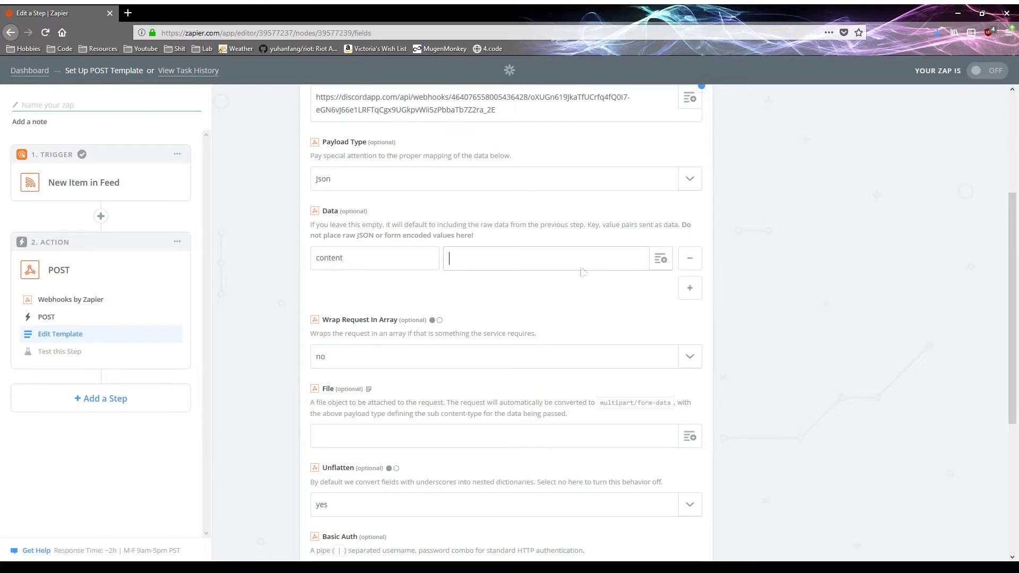
{"action": "type", "text": "asdf"}
{"action": "key", "text": "ctrl+a"}
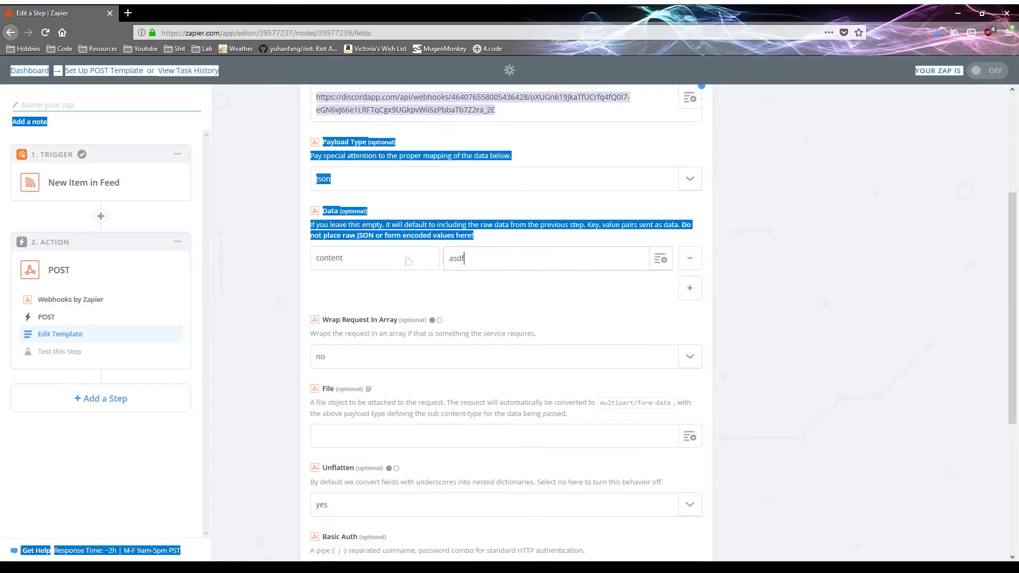
{"action": "left_click", "coordinate": [481, 267]}
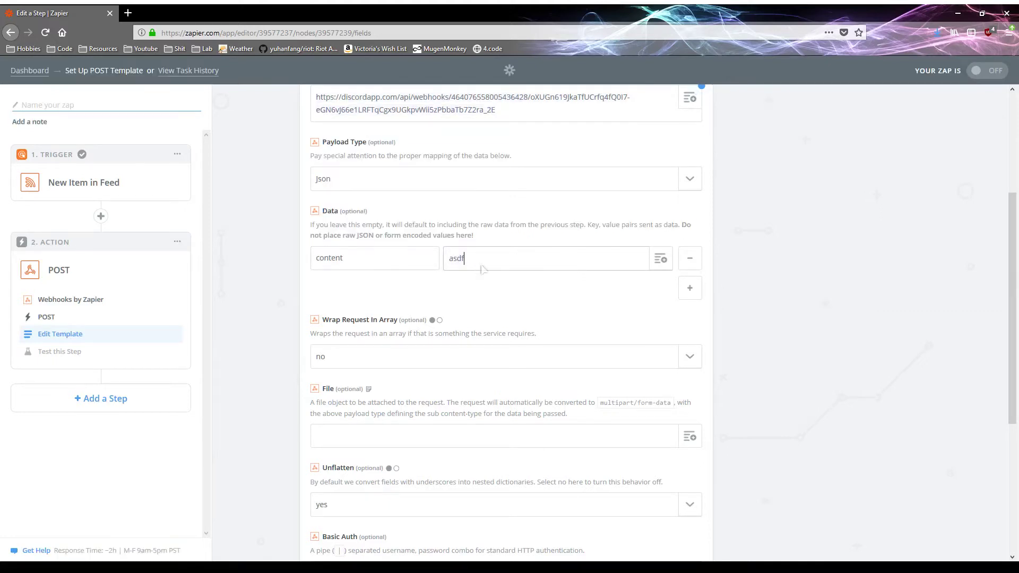
{"action": "key", "text": "BackSpace"}
{"action": "key", "text": "BackSpace"}
Step: Insert the feed item's Raw Orig Link as the content value
{"action": "left_click", "coordinate": [661, 259]}
{"action": "scroll", "coordinate": [587, 264], "scroll_direction": "down", "scroll_amount": 2}
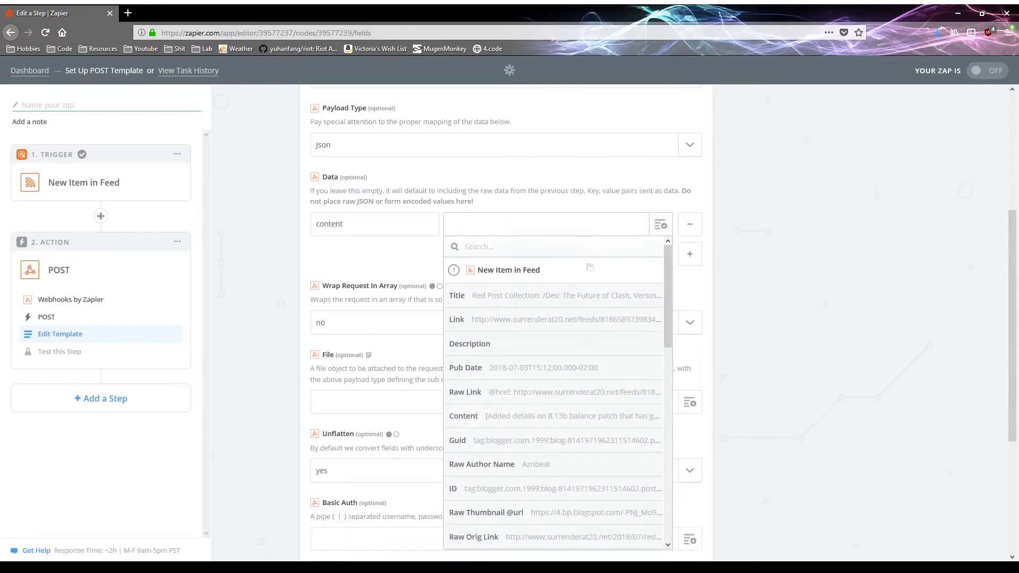
{"action": "scroll", "coordinate": [592, 211], "scroll_direction": "down", "scroll_amount": 2}
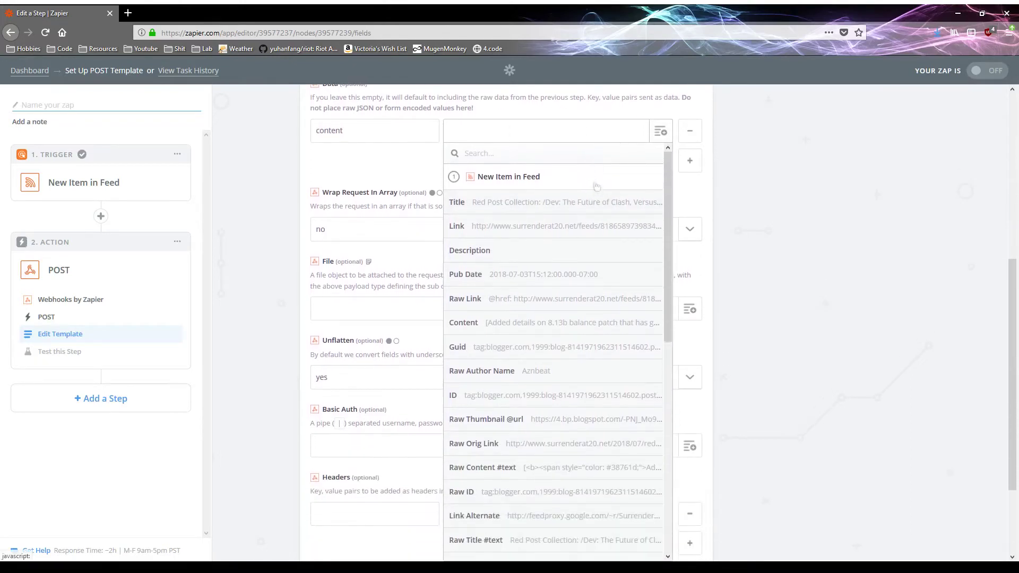
{"action": "scroll", "coordinate": [603, 164], "scroll_direction": "down", "scroll_amount": 2}
{"action": "scroll", "coordinate": [603, 236], "scroll_direction": "up", "scroll_amount": 2}
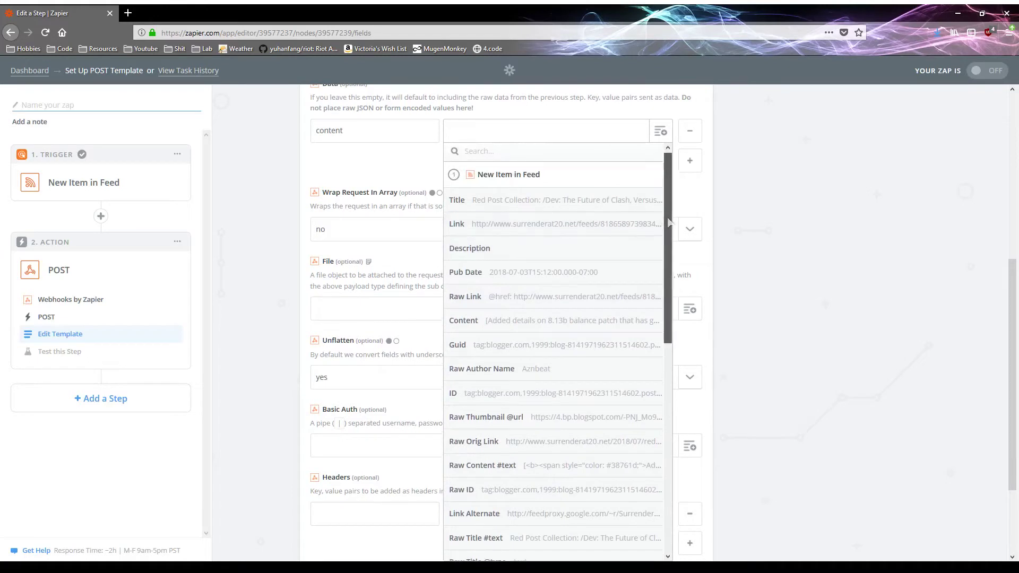
{"action": "left_click_drag", "start_coordinate": [670, 222], "coordinate": [670, 286]}
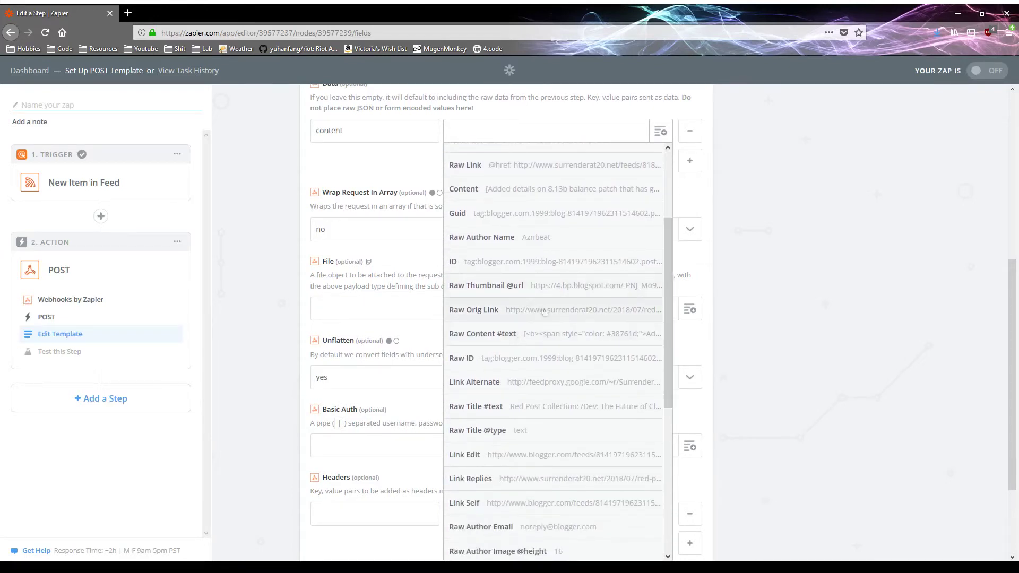
{"action": "left_click", "coordinate": [596, 313]}
{"action": "scroll", "coordinate": [596, 317], "scroll_direction": "up", "scroll_amount": 3}
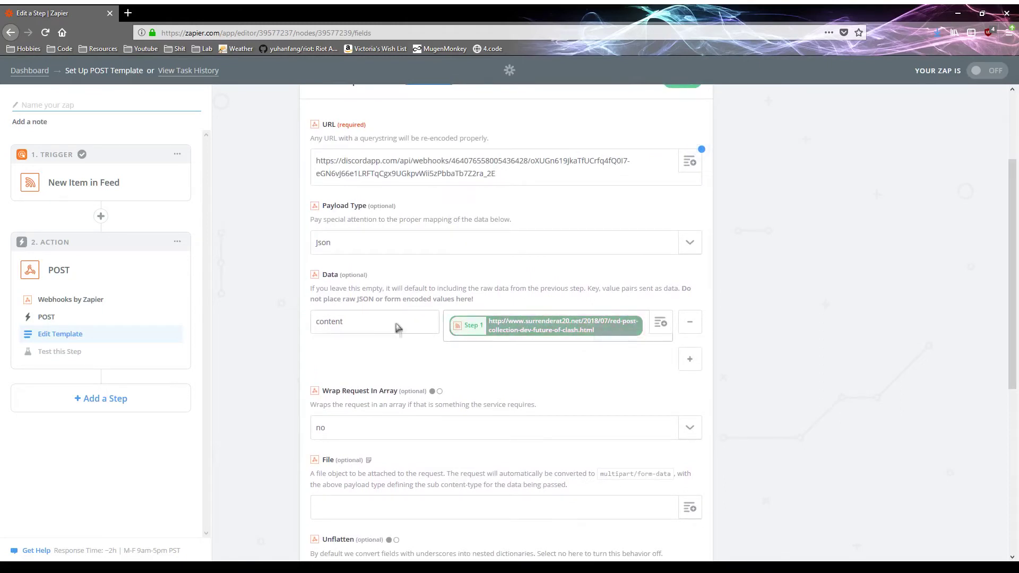
Step: Try out and delete throwaway text after the link in the content value
{"action": "left_click", "coordinate": [447, 337]}
{"action": "type", "text": "asdas"}
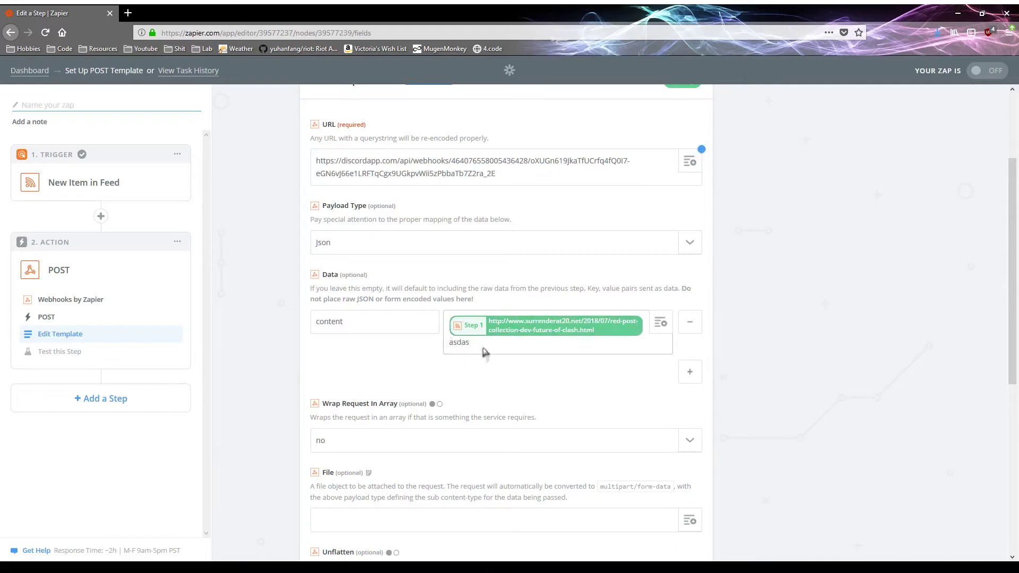
{"action": "left_click_drag", "start_coordinate": [481, 345], "coordinate": [447, 345]}
{"action": "key", "text": "BackSpace"}
{"action": "key", "text": "BackSpace"}
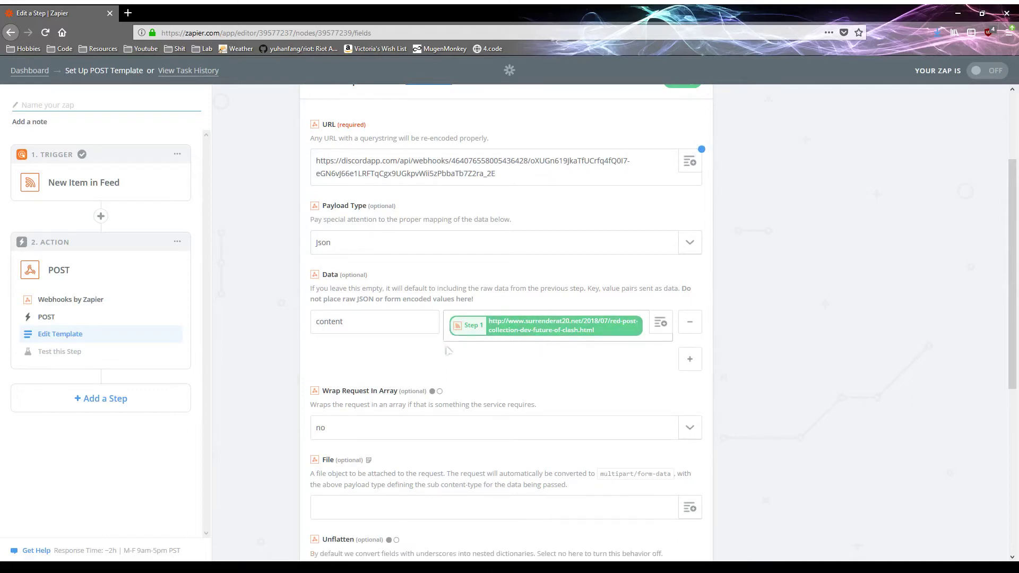
{"action": "left_click", "coordinate": [615, 328]}
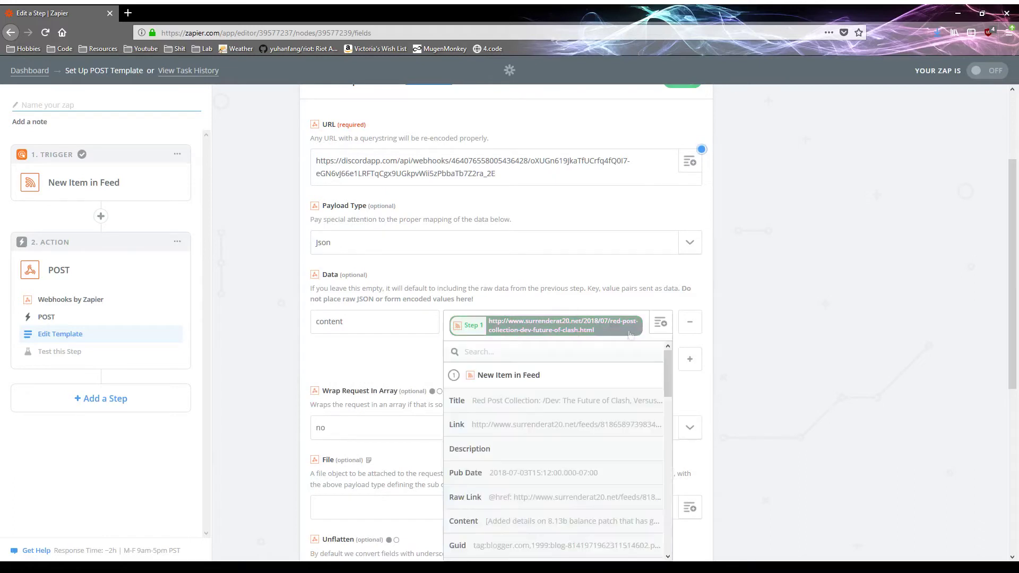
{"action": "left_click", "coordinate": [594, 351]}
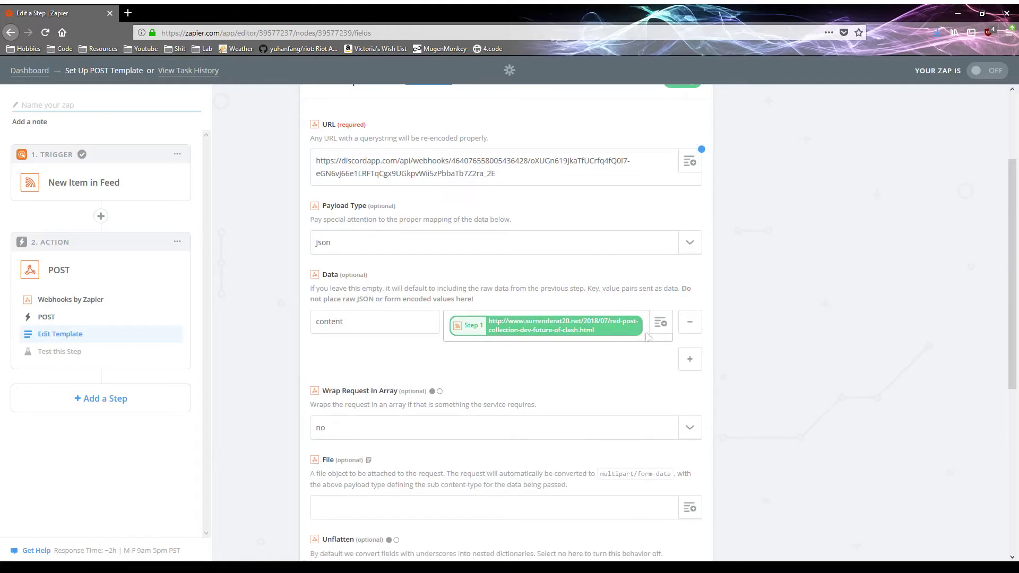
Step: Type 'titel' on a new line before the link and insert the feed item's Title
{"action": "type", "text": "titel"}
{"action": "key", "text": "Return"}
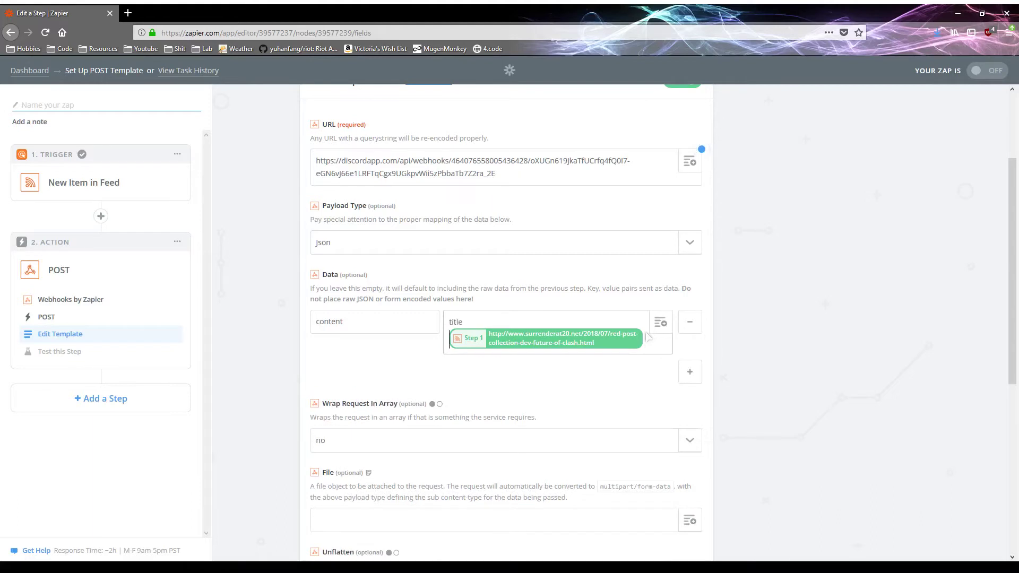
{"action": "left_click", "coordinate": [660, 324]}
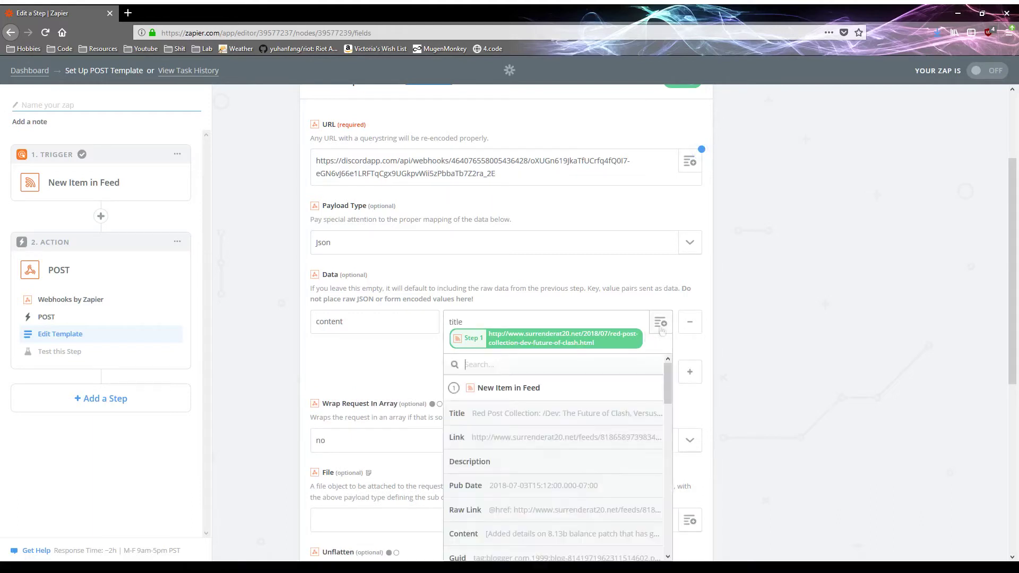
{"action": "left_click", "coordinate": [515, 419]}
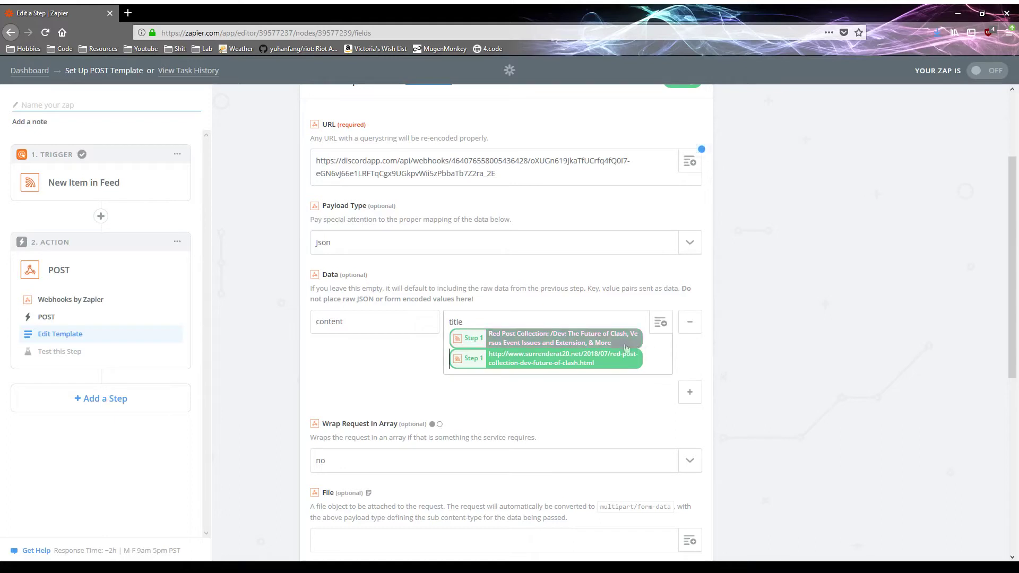
{"action": "scroll", "coordinate": [626, 347], "scroll_direction": "down", "scroll_amount": 2}
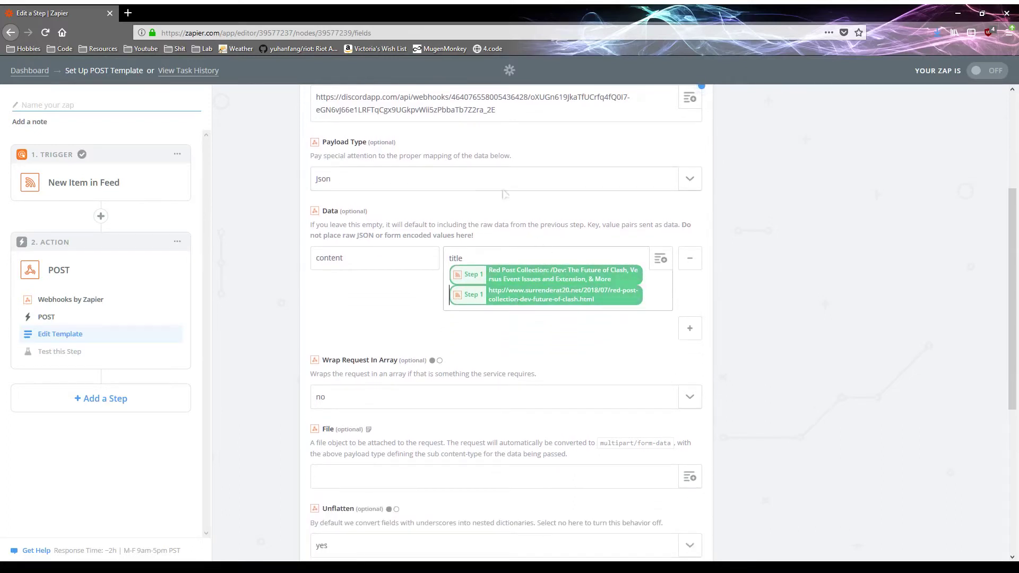
{"action": "scroll", "coordinate": [796, 269], "scroll_direction": "down", "scroll_amount": 2}
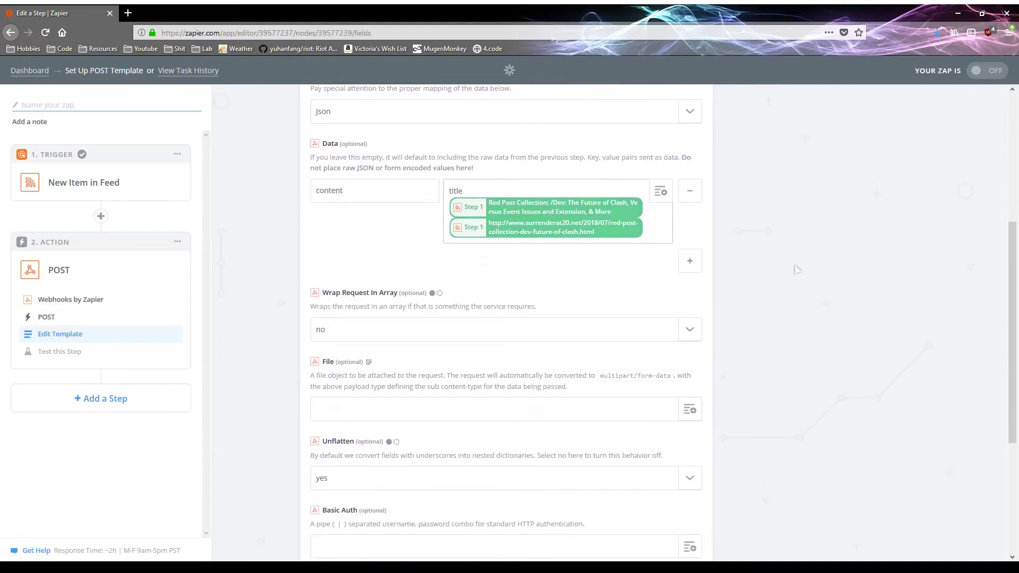
{"action": "scroll", "coordinate": [796, 269], "scroll_direction": "down", "scroll_amount": 5}
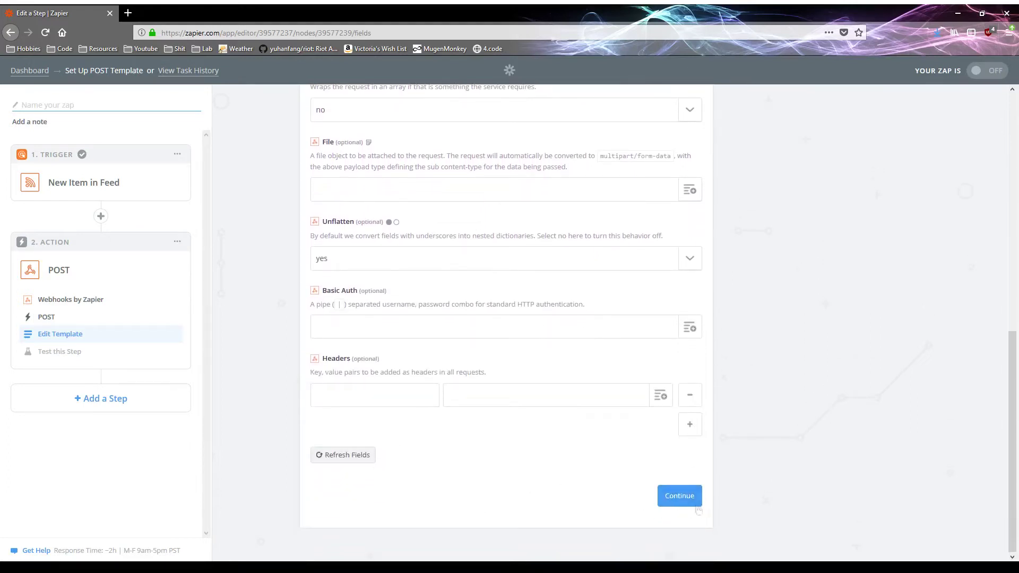
Step: Send a test POST to the Discord webhook and get 'Test was successful!'
{"action": "left_click", "coordinate": [687, 494]}
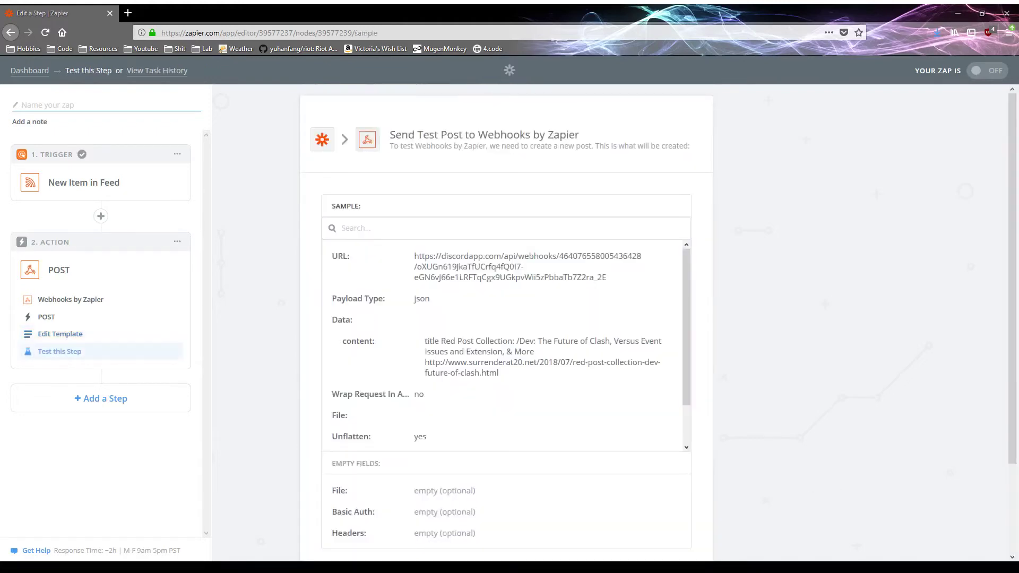
{"action": "scroll", "coordinate": [510, 319], "scroll_direction": "down", "scroll_amount": 4}
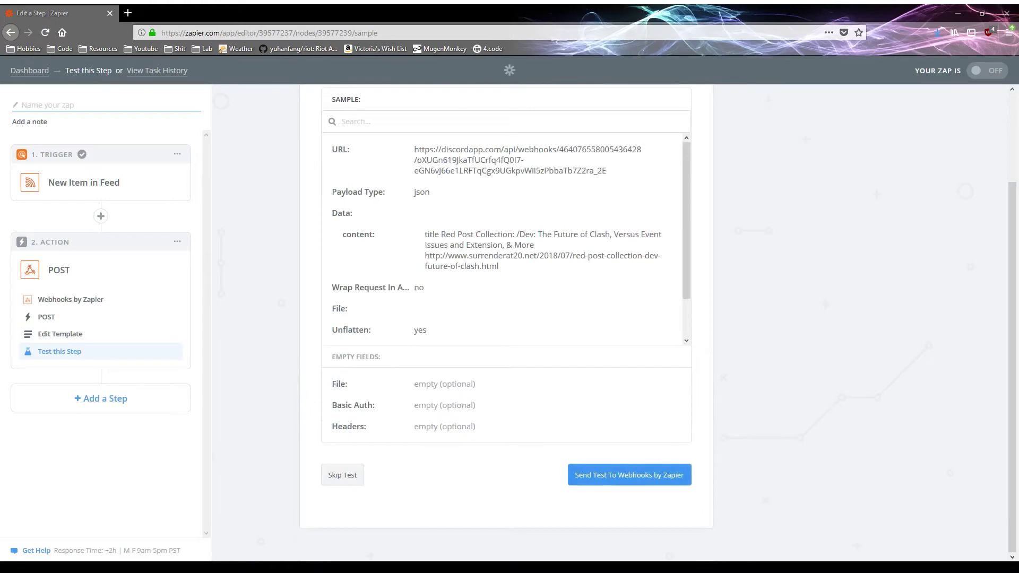
{"action": "left_click", "coordinate": [622, 479]}
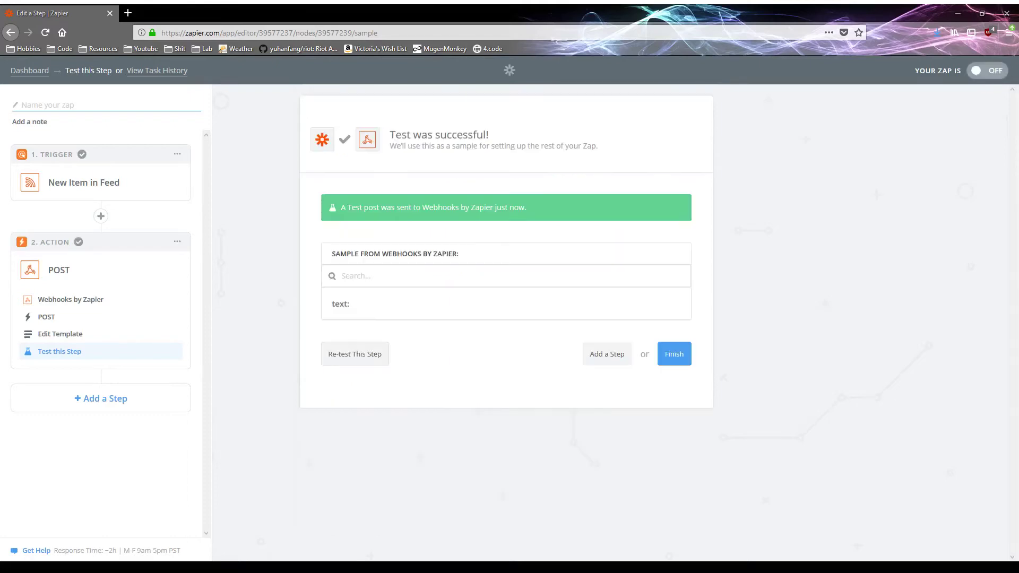
{"action": "key", "text": "alt+Tab"}
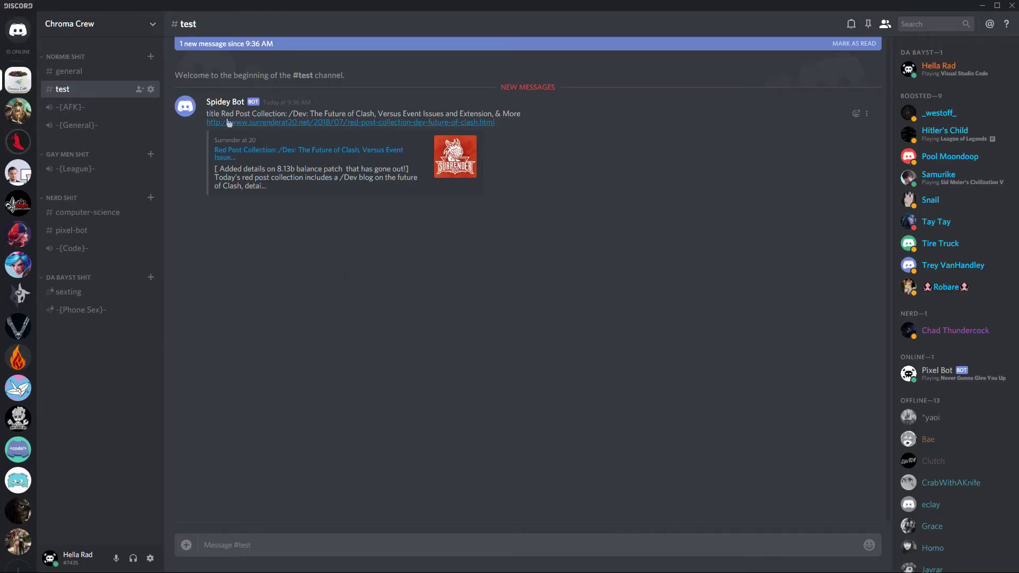
{"action": "double_click", "coordinate": [213, 114]}
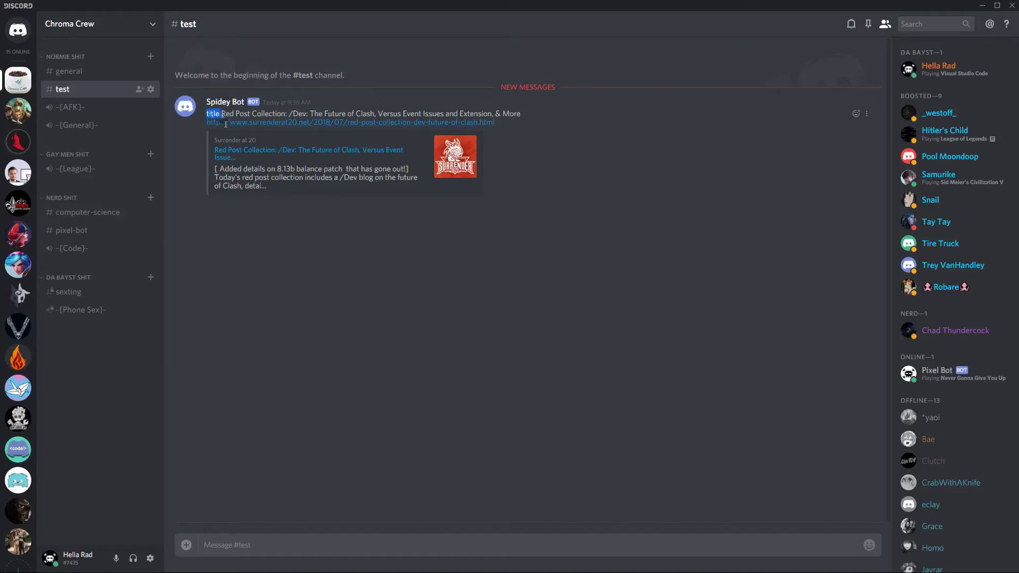
{"action": "left_click", "coordinate": [230, 123]}
{"action": "mouse_move", "coordinate": [222, 114]}
{"action": "left_mouse_down"}
{"action": "mouse_move", "coordinate": [528, 114]}
{"action": "mouse_move", "coordinate": [448, 132]}
{"action": "mouse_move", "coordinate": [233, 137]}
{"action": "mouse_move", "coordinate": [211, 123]}
{"action": "left_mouse_up"}
{"action": "left_click", "coordinate": [528, 114]}
{"action": "left_click", "coordinate": [496, 125]}
{"action": "left_click_drag", "start_coordinate": [512, 125], "coordinate": [257, 114]}
{"action": "left_click", "coordinate": [327, 177]}
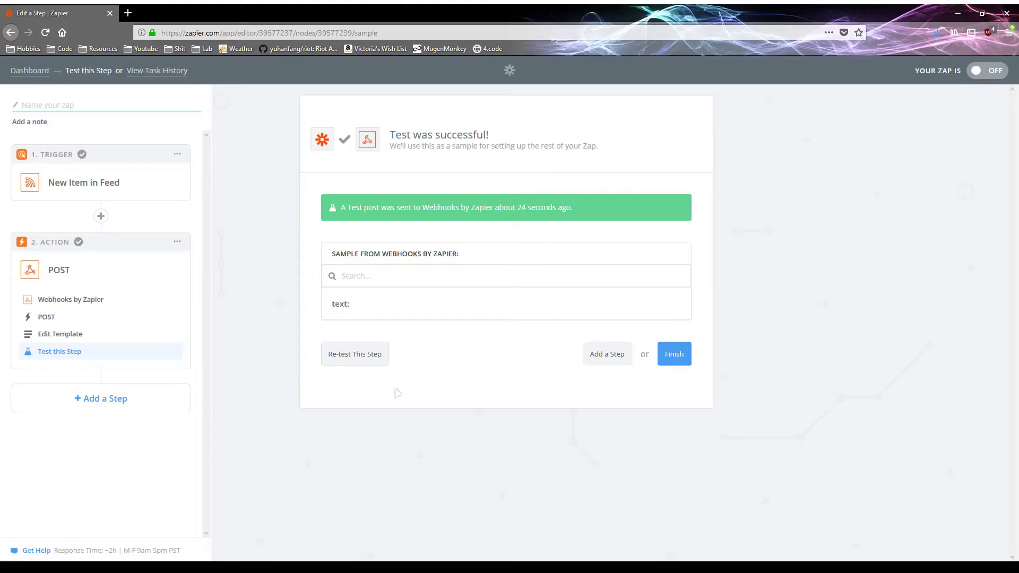
Step: Move the draft zap to the trash from the Zapier dashboard
{"action": "left_click", "coordinate": [30, 72]}
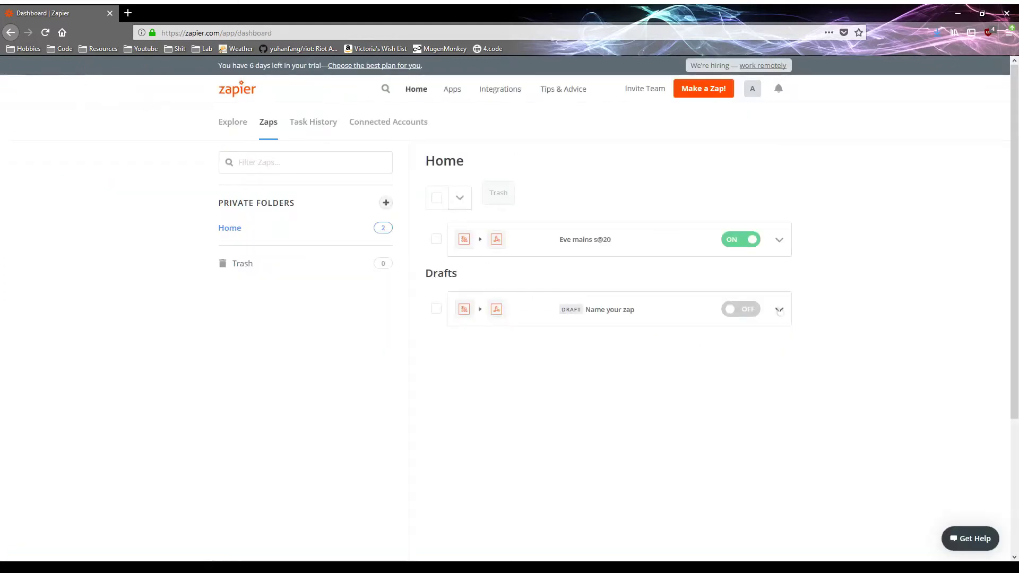
{"action": "left_click", "coordinate": [779, 309]}
{"action": "left_click", "coordinate": [683, 435]}
{"action": "left_click", "coordinate": [690, 436]}
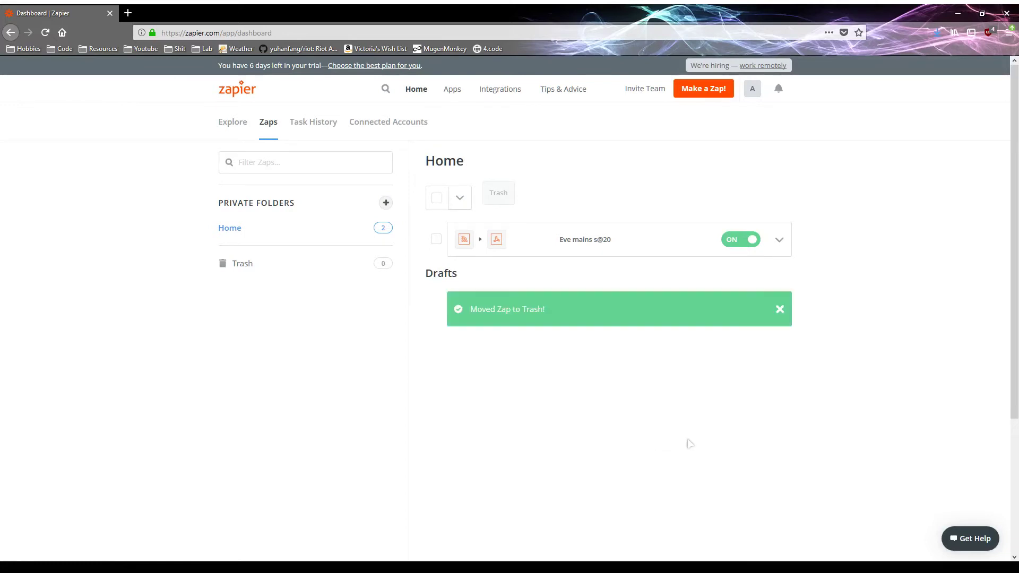
Step: Open the Eve mains s@20 zap's Custom Request action template settings
{"action": "left_click", "coordinate": [603, 249]}
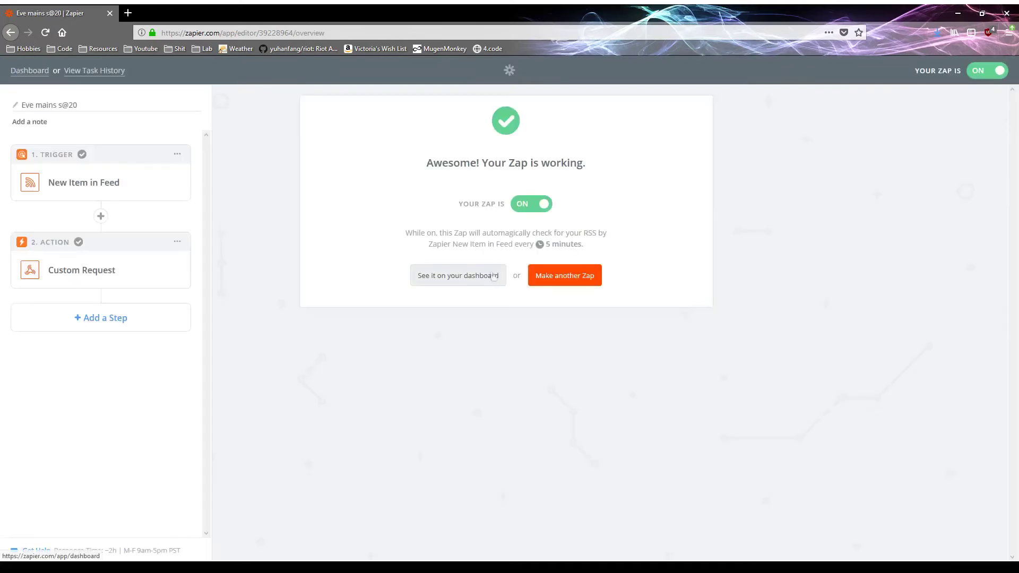
{"action": "left_click", "coordinate": [89, 271]}
{"action": "left_click", "coordinate": [70, 318]}
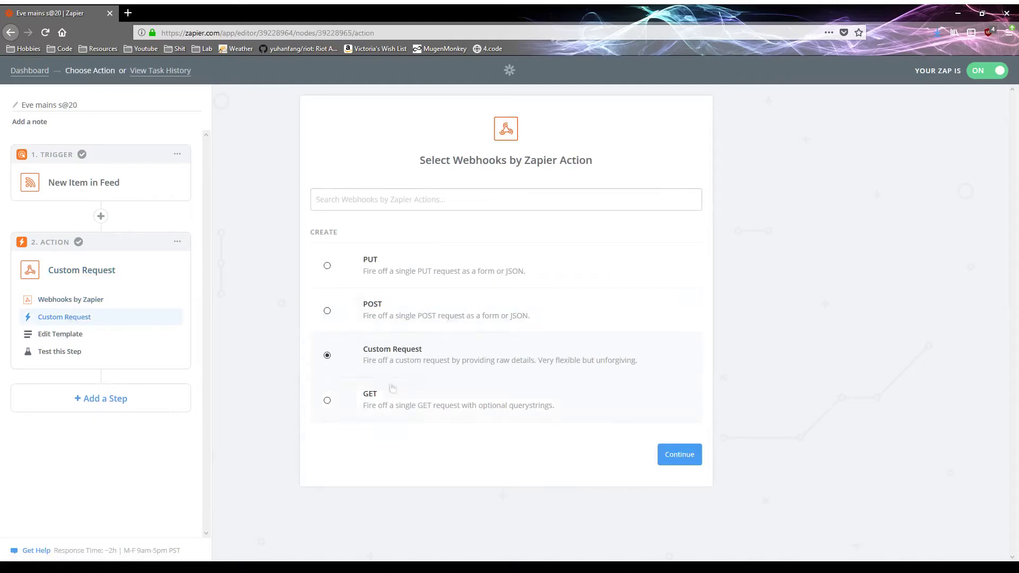
{"action": "left_click", "coordinate": [68, 334]}
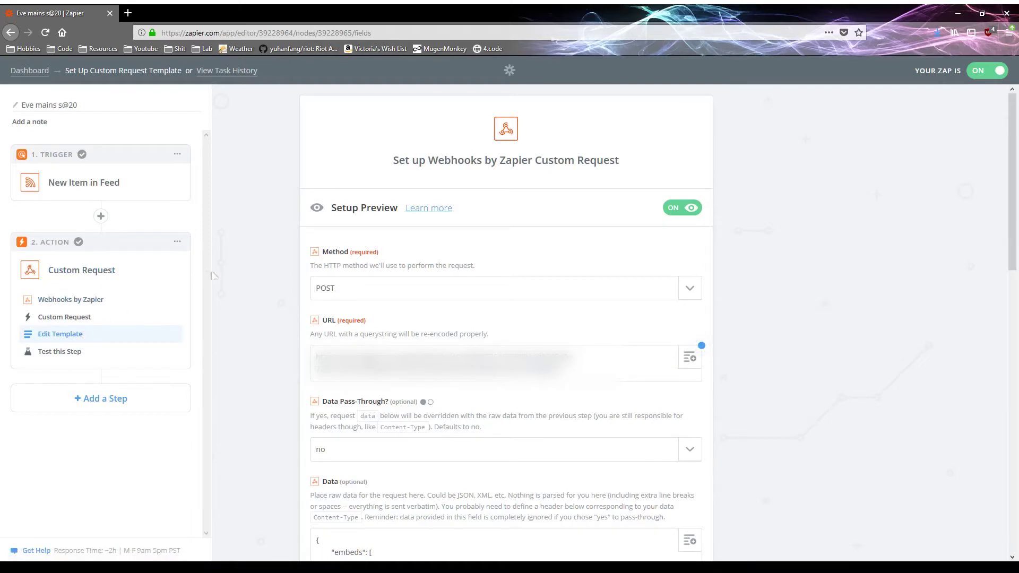
Step: Scroll through the embeds JSON in the Data field, then highlight the bot's embed in Discord
{"action": "scroll", "coordinate": [701, 345], "scroll_direction": "down", "scroll_amount": 2}
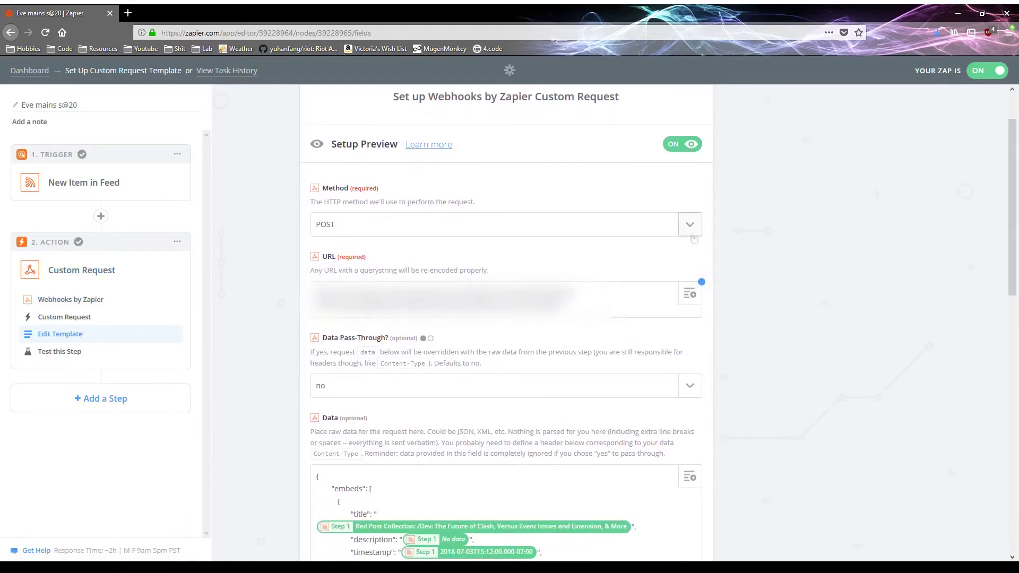
{"action": "scroll", "coordinate": [694, 246], "scroll_direction": "down", "scroll_amount": 2}
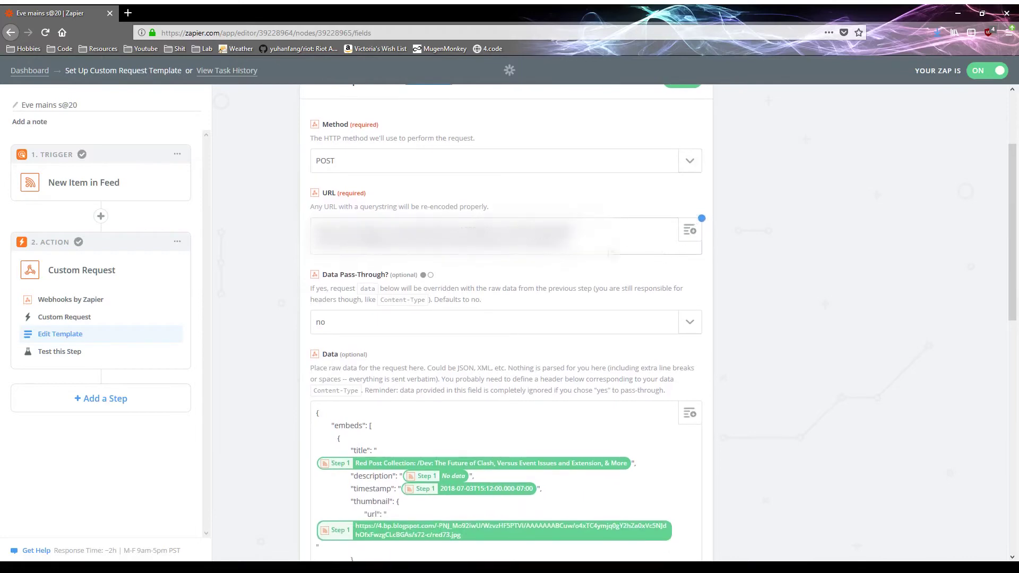
{"action": "scroll", "coordinate": [448, 257], "scroll_direction": "down", "scroll_amount": 6}
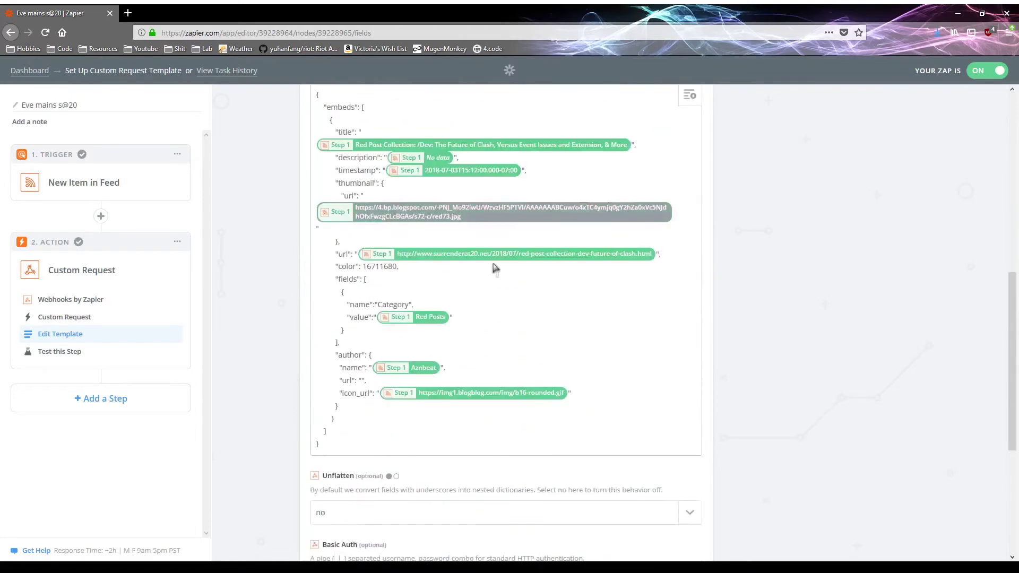
{"action": "scroll", "coordinate": [495, 268], "scroll_direction": "up", "scroll_amount": 2}
{"action": "scroll", "coordinate": [494, 267], "scroll_direction": "up", "scroll_amount": 1}
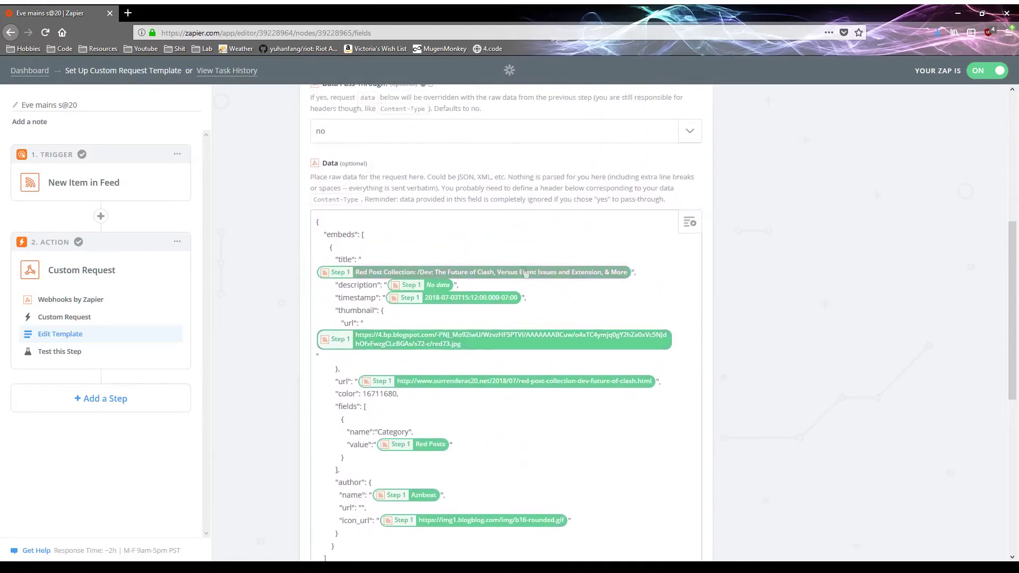
{"action": "scroll", "coordinate": [592, 249], "scroll_direction": "up", "scroll_amount": 1}
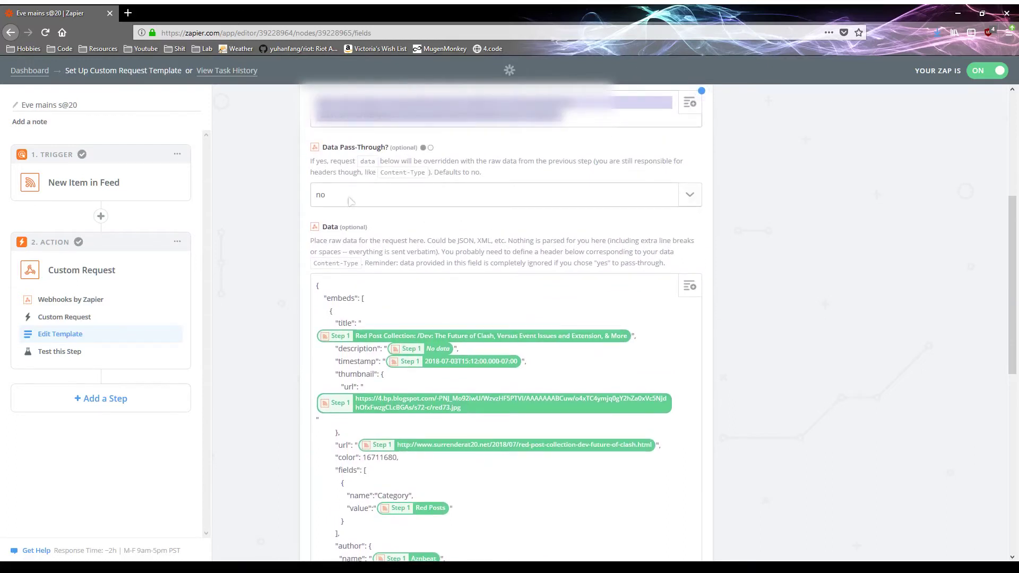
{"action": "scroll", "coordinate": [359, 205], "scroll_direction": "down", "scroll_amount": 1}
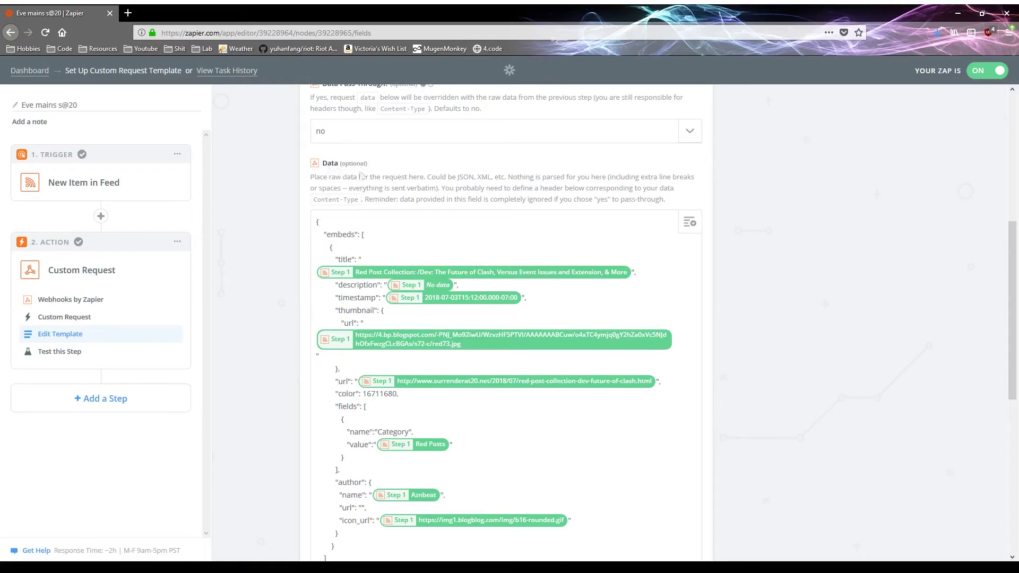
{"action": "scroll", "coordinate": [518, 178], "scroll_direction": "down", "scroll_amount": 2}
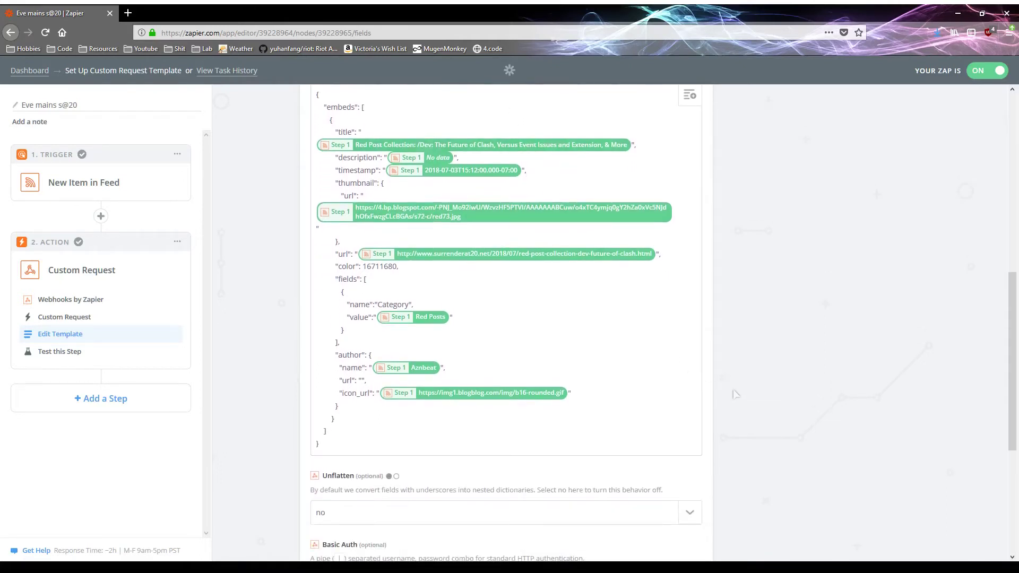
{"action": "scroll", "coordinate": [736, 394], "scroll_direction": "up", "scroll_amount": 1}
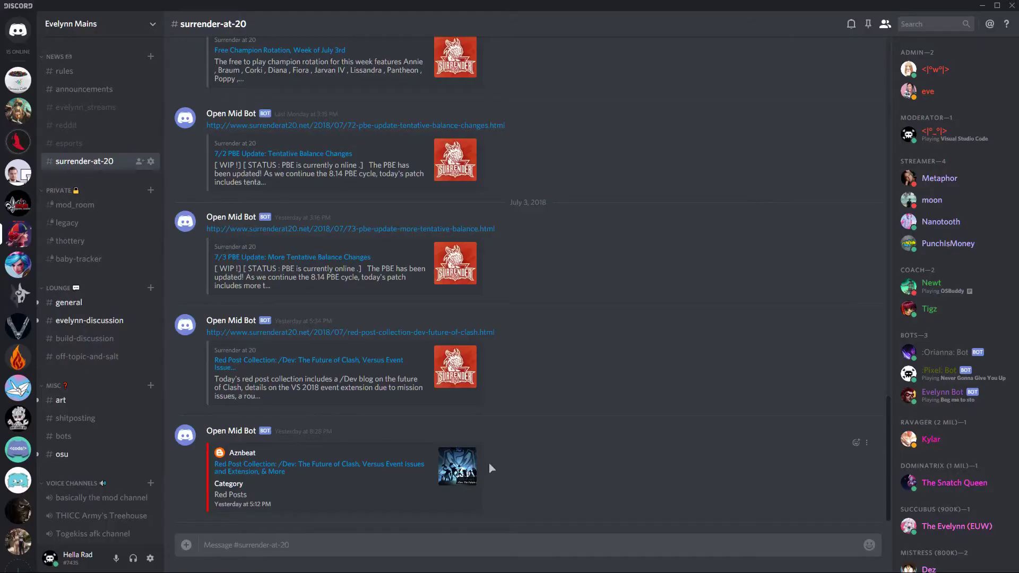
{"action": "left_click_drag", "start_coordinate": [489, 463], "coordinate": [267, 440]}
Step: Highlight the Red Posts embed's thumbnail and Category field in Discord, then return to Zapier
{"action": "left_click", "coordinate": [534, 462]}
{"action": "left_click_drag", "start_coordinate": [311, 482], "coordinate": [215, 463]}
{"action": "left_click", "coordinate": [281, 480]}
{"action": "left_click_drag", "start_coordinate": [218, 484], "coordinate": [259, 497]}
{"action": "left_click", "coordinate": [423, 509]}
{"action": "key", "text": "alt+Tab"}
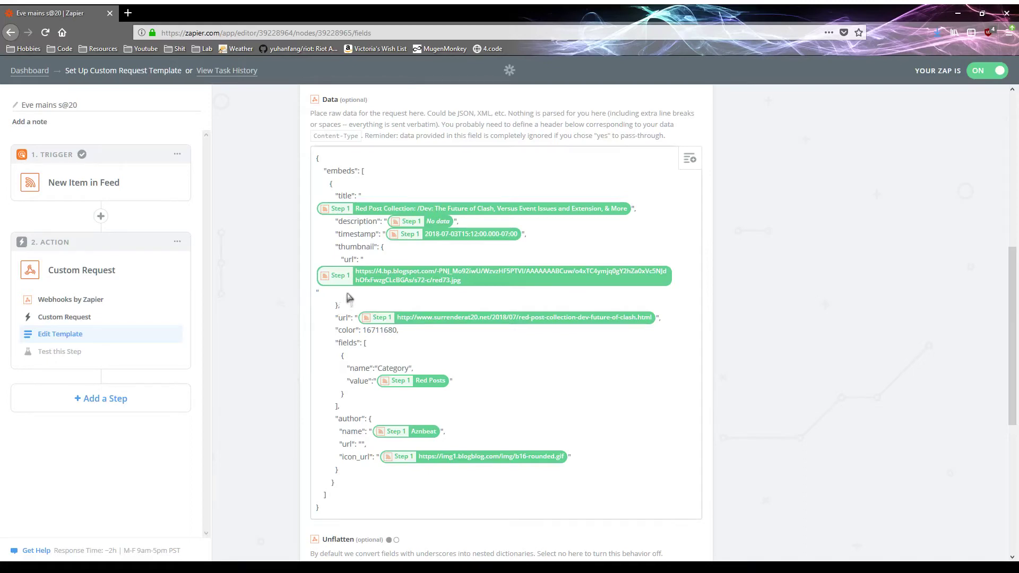
Step: Search 'discord embed visualizer' in a new tab and open leovoel's Embed Visualizer
{"action": "left_click", "coordinate": [127, 13]}
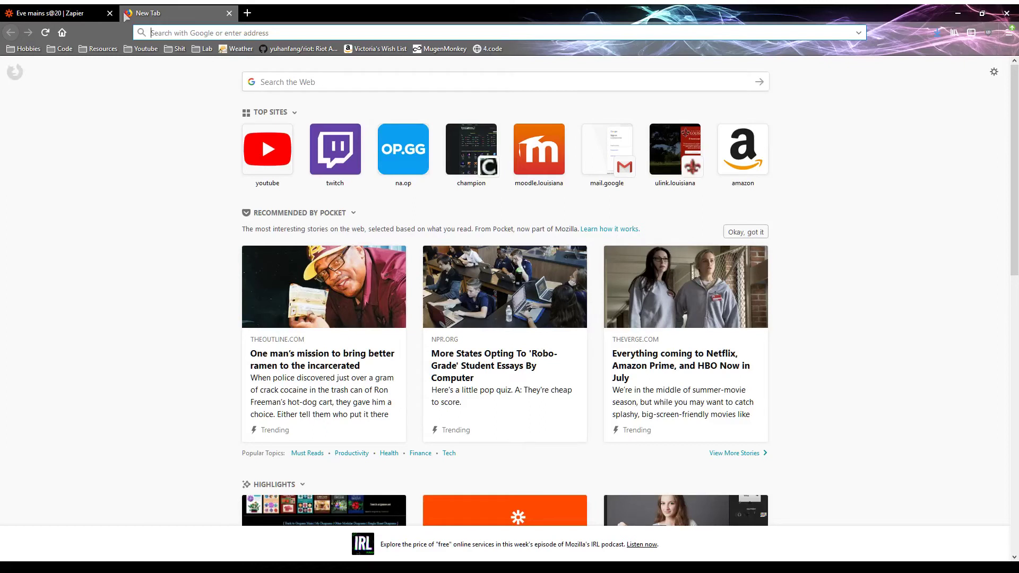
{"action": "type", "text": "discord embed visualizer"}
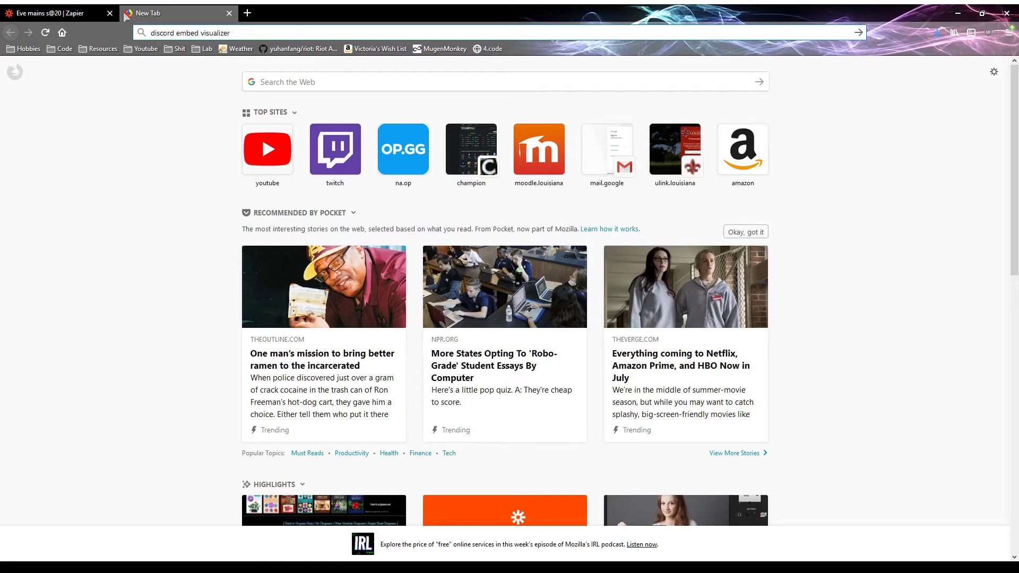
{"action": "key", "text": "Return"}
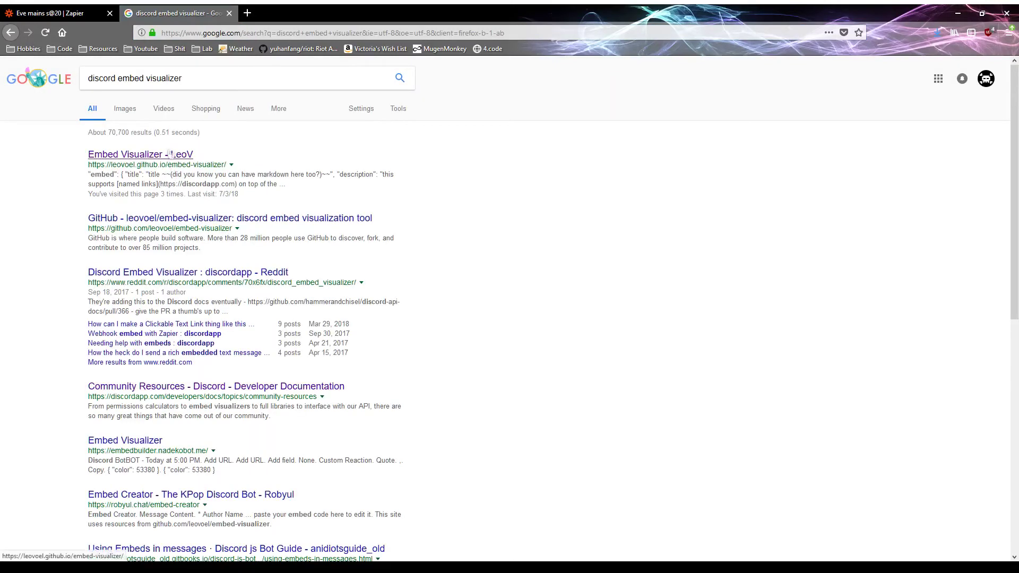
{"action": "left_click", "coordinate": [171, 154]}
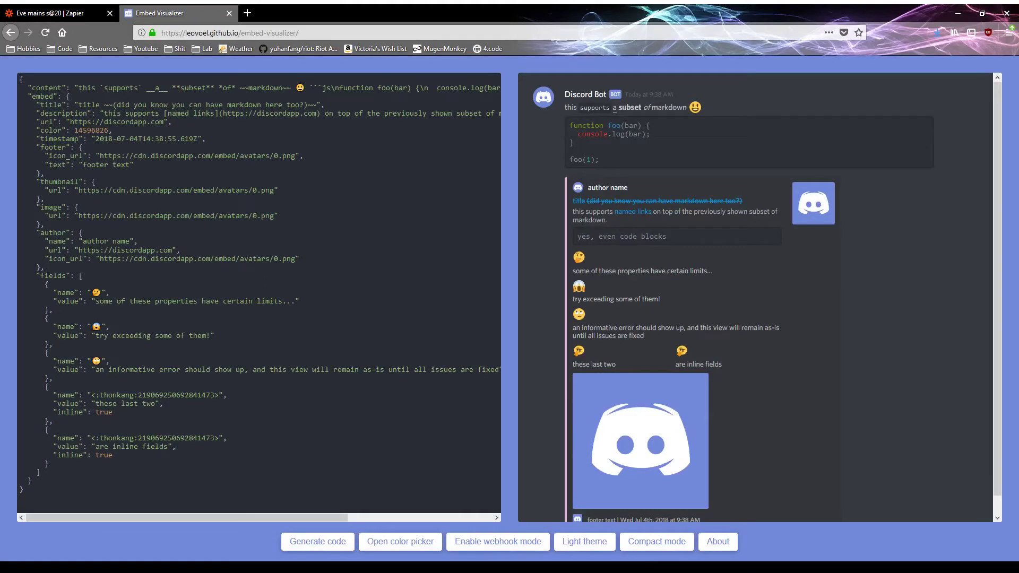
{"action": "left_click_drag", "start_coordinate": [780, 324], "coordinate": [584, 143]}
{"action": "left_click", "coordinate": [863, 262]}
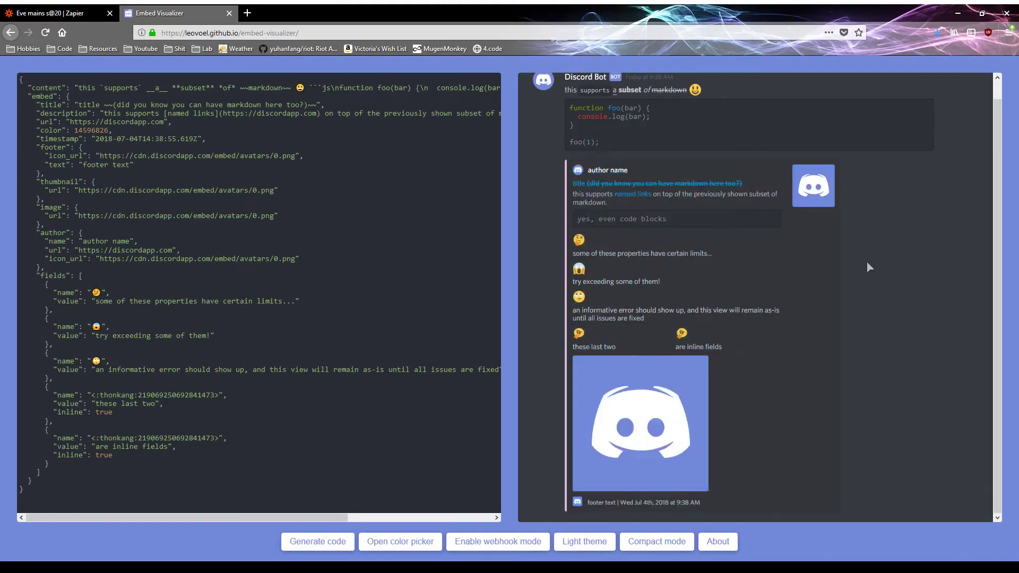
{"action": "scroll", "coordinate": [849, 372], "scroll_direction": "up", "scroll_amount": 1}
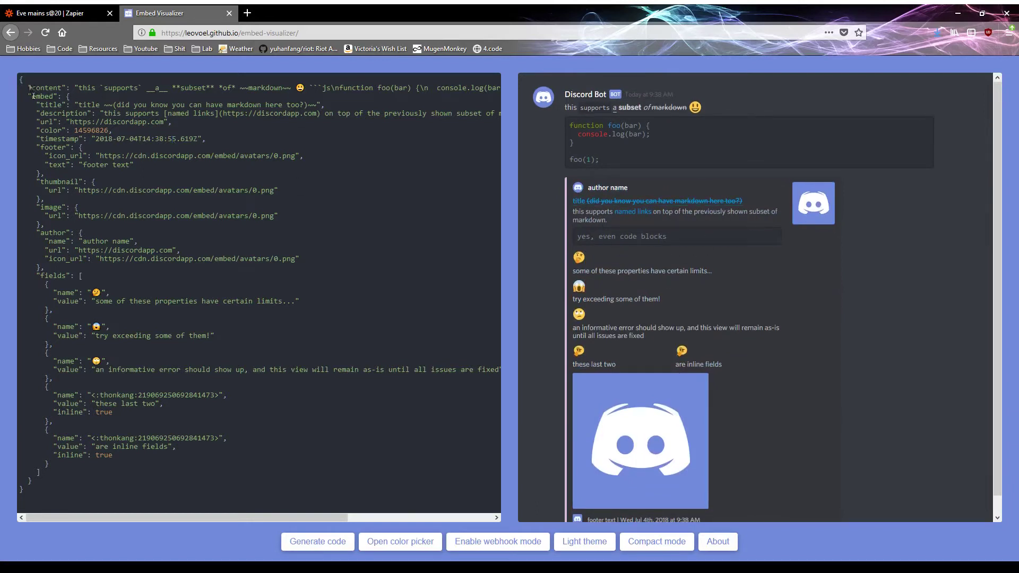
Step: Delete the sample's "content" line from the top of the JSON
{"action": "left_click_drag", "start_coordinate": [29, 87], "coordinate": [291, 88]}
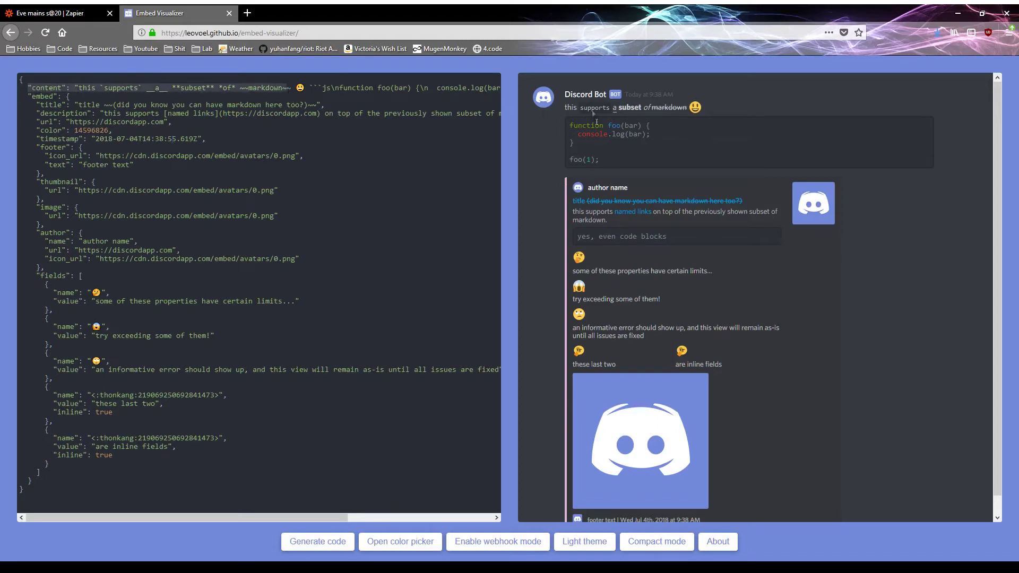
{"action": "left_click", "coordinate": [77, 113]}
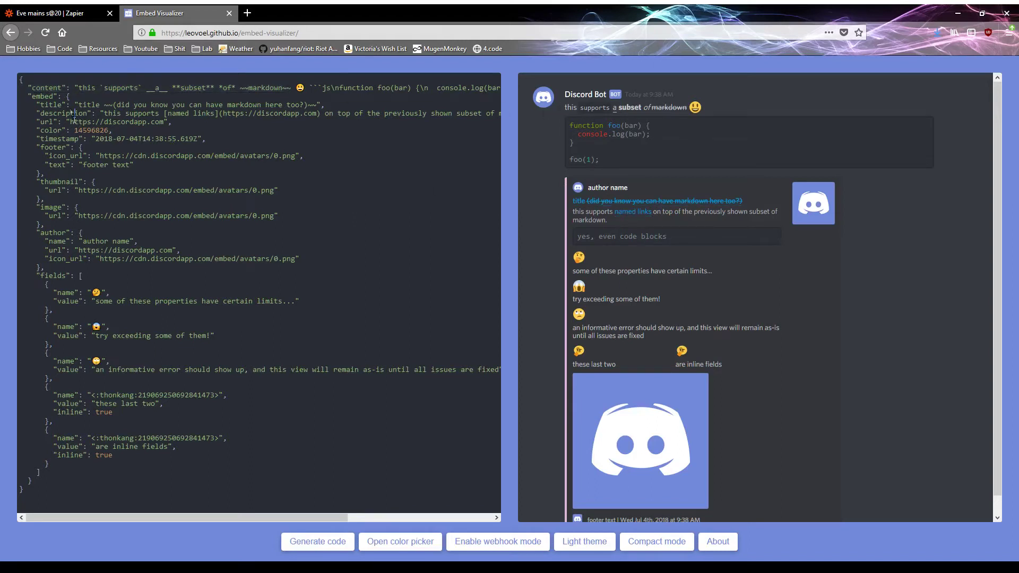
{"action": "left_click_drag", "start_coordinate": [28, 88], "coordinate": [420, 98]}
{"action": "key", "text": "BackSpace"}
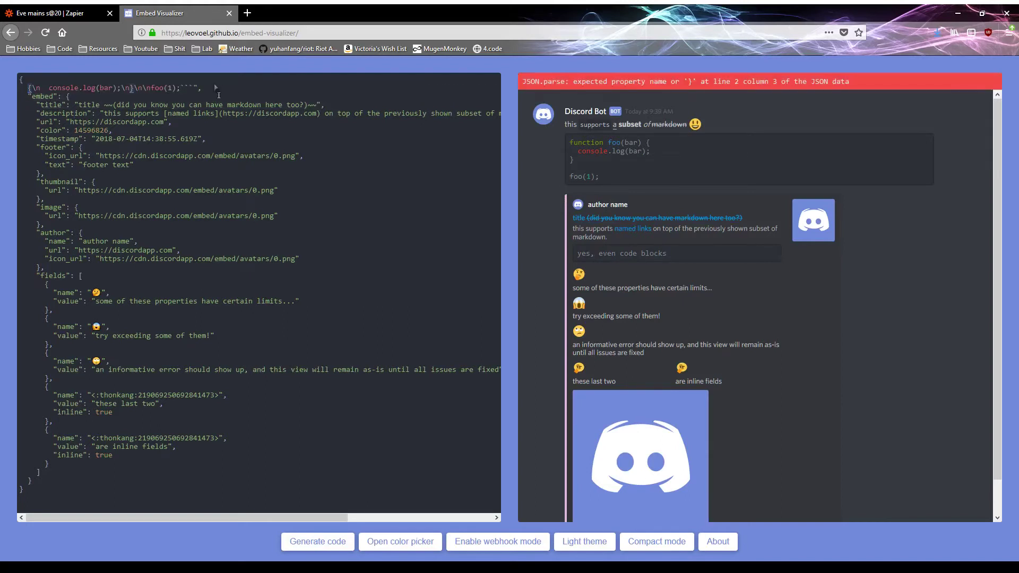
{"action": "left_click_drag", "start_coordinate": [218, 95], "coordinate": [17, 90]}
{"action": "key", "text": "BackSpace"}
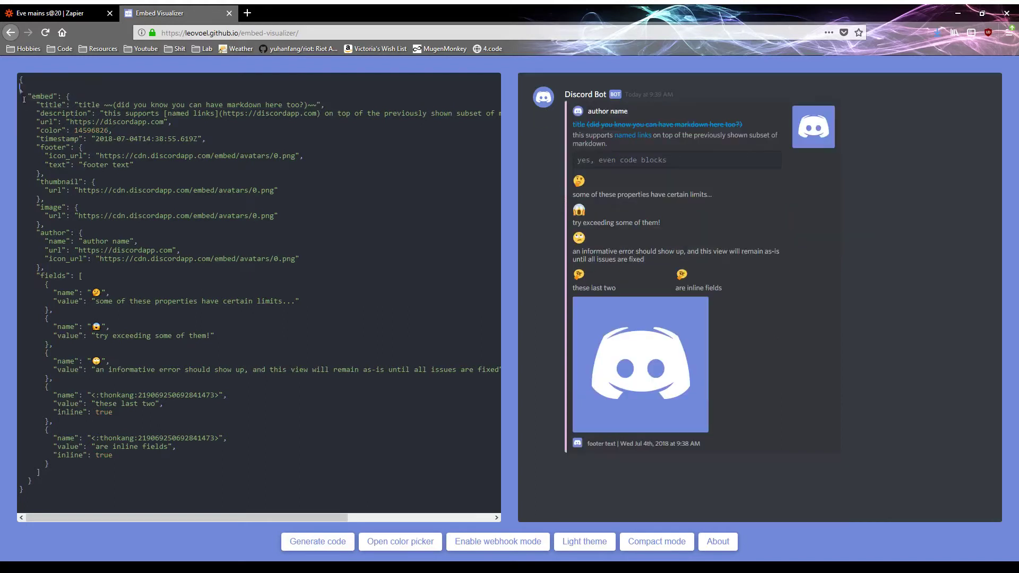
{"action": "key", "text": "BackSpace"}
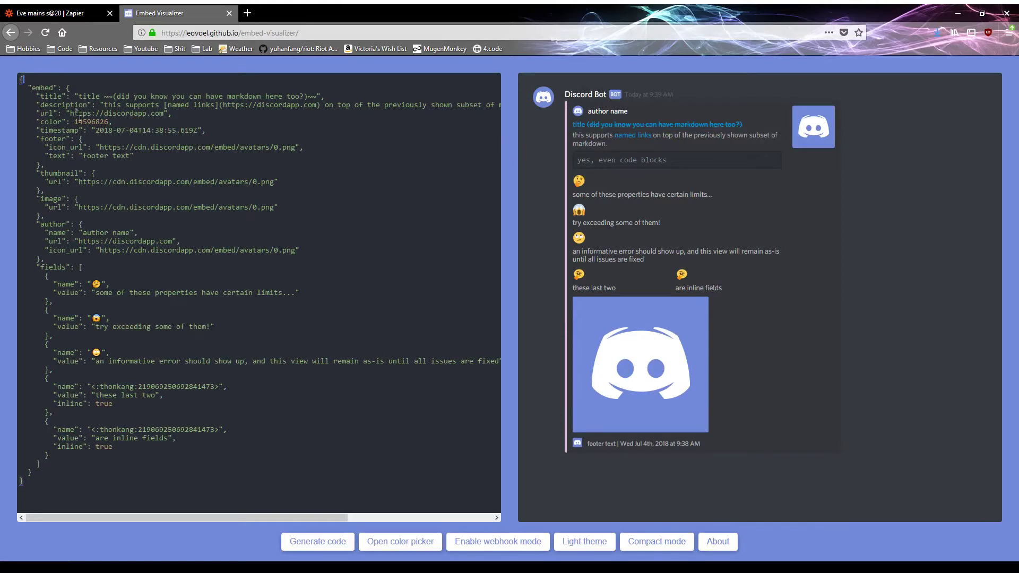
Step: Clear the embed's title text and replace its description with 'description'
{"action": "left_click_drag", "start_coordinate": [82, 105], "coordinate": [319, 105]}
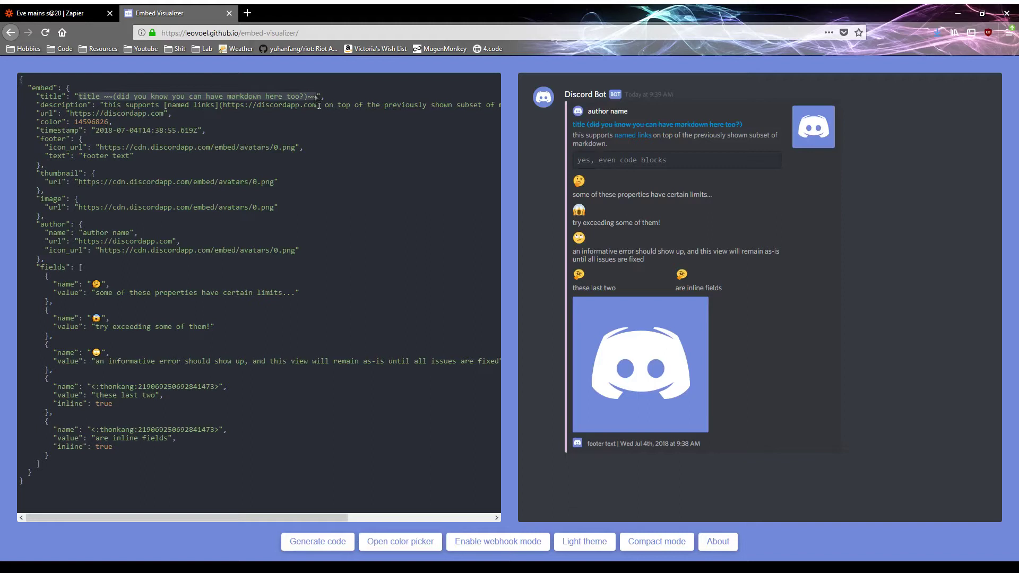
{"action": "key", "text": "BackSpace"}
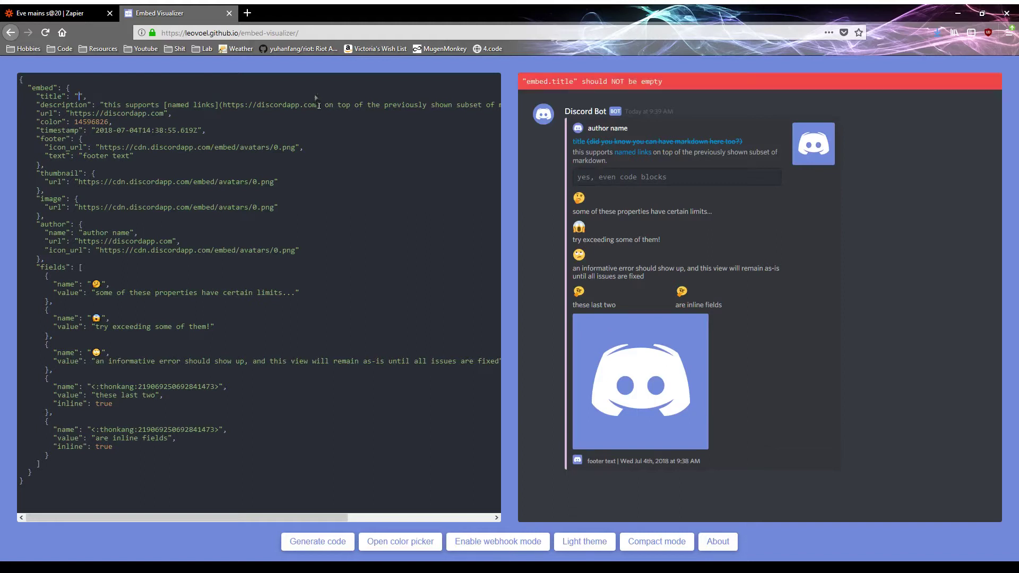
{"action": "left_click", "coordinate": [105, 106]}
{"action": "mouse_move", "coordinate": [105, 106]}
{"action": "left_mouse_down"}
{"action": "mouse_move", "coordinate": [403, 114]}
{"action": "mouse_move", "coordinate": [108, 114]}
{"action": "left_mouse_up"}
{"action": "key", "text": "BackSpace"}
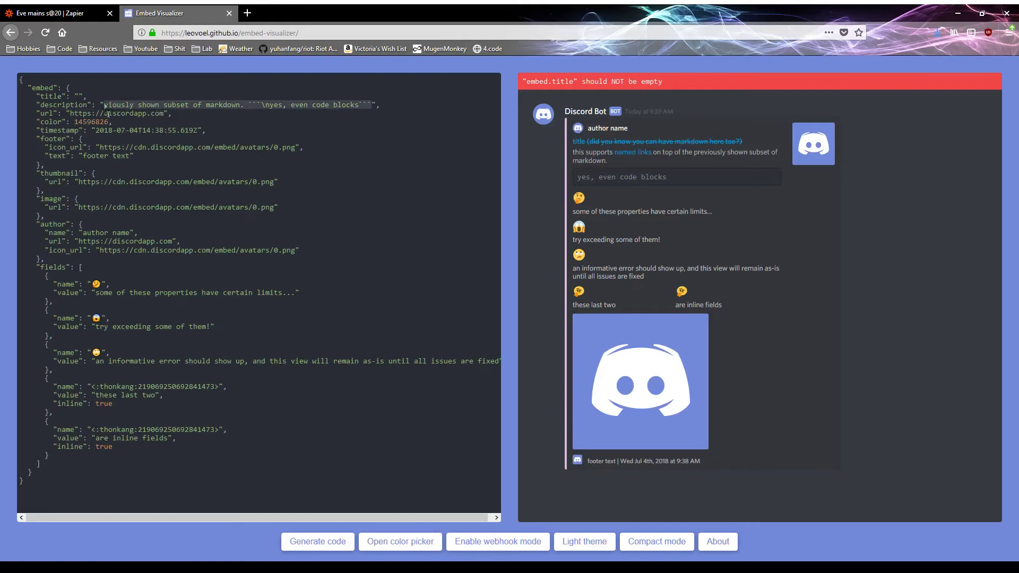
{"action": "type", "text": "description\": \"description"}
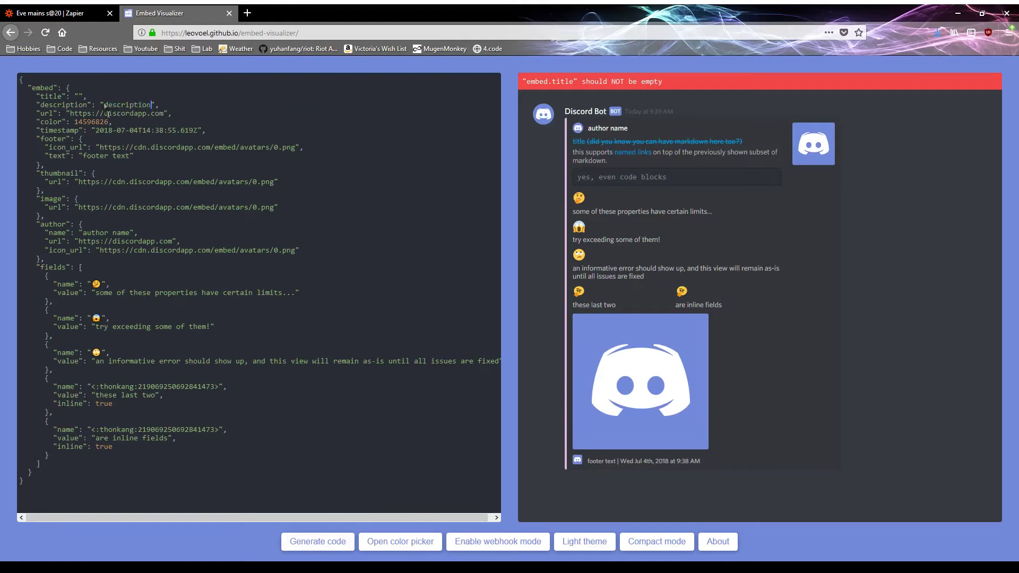
{"action": "left_click", "coordinate": [152, 104]}
Step: Clear the embed's url value and select the colour value 14596826
{"action": "left_click_drag", "start_coordinate": [69, 114], "coordinate": [166, 113]}
{"action": "key", "text": "BackSpace"}
{"action": "double_click", "coordinate": [92, 122]}
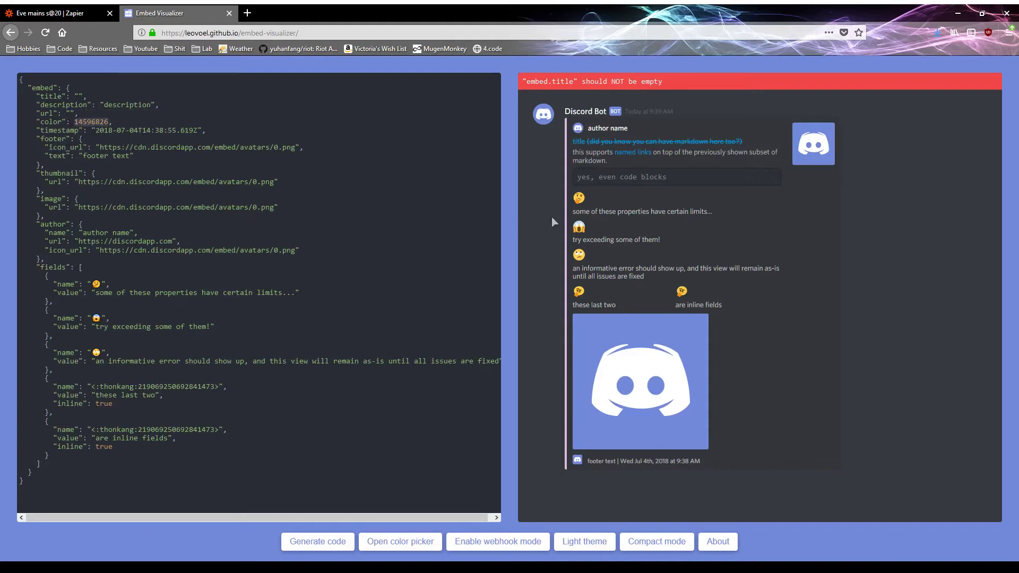
{"action": "left_click", "coordinate": [101, 122]}
Step: Search 'shex color codes' in a new tab and open HTML Color Codes
{"action": "left_click", "coordinate": [248, 13]}
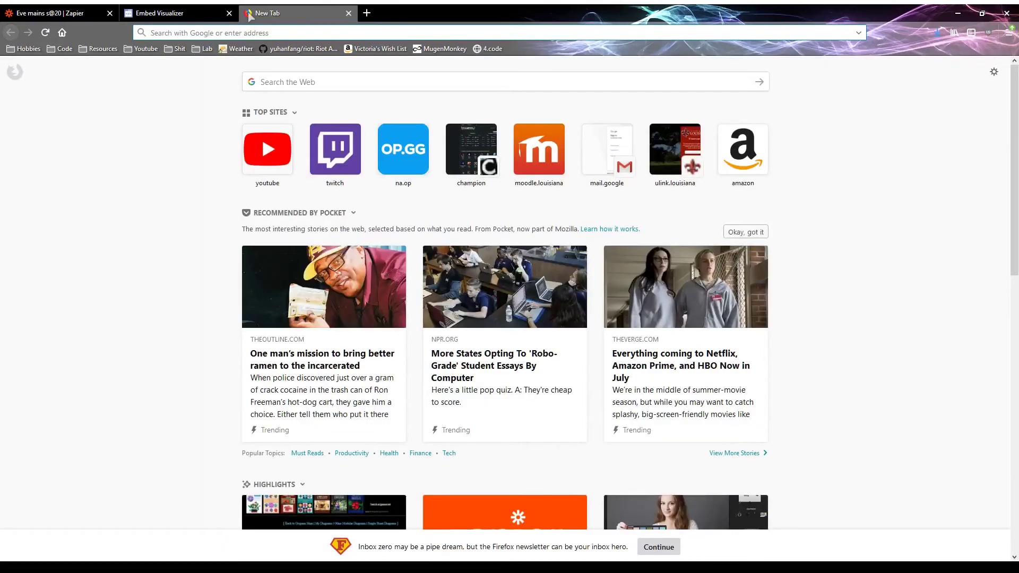
{"action": "type", "text": "shex color codes"}
{"action": "key", "text": "Return"}
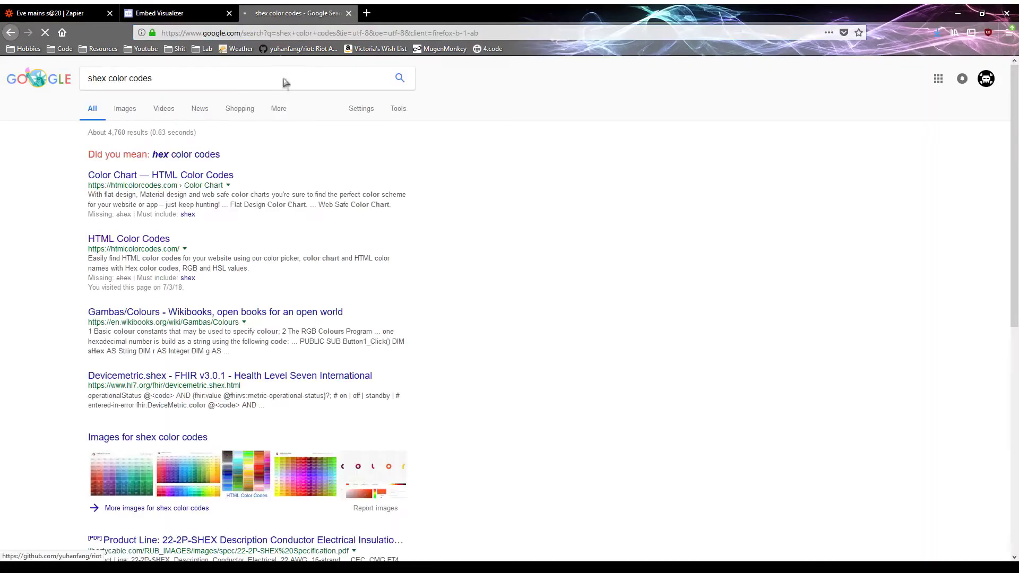
{"action": "left_click", "coordinate": [97, 239]}
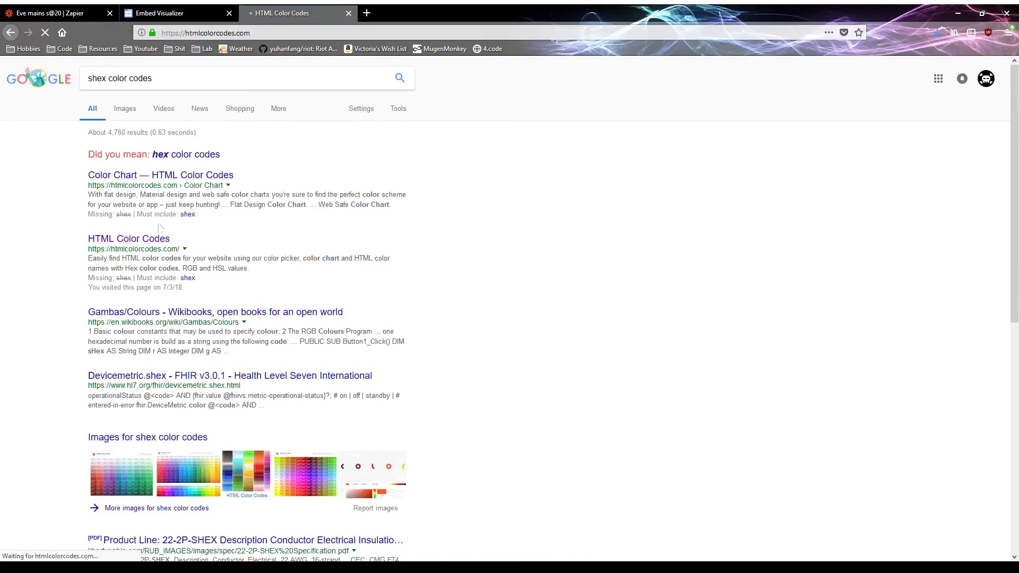
Step: Pick purple #B600FF in the colour picker and select its hex code
{"action": "scroll", "coordinate": [262, 223], "scroll_direction": "down", "scroll_amount": 5}
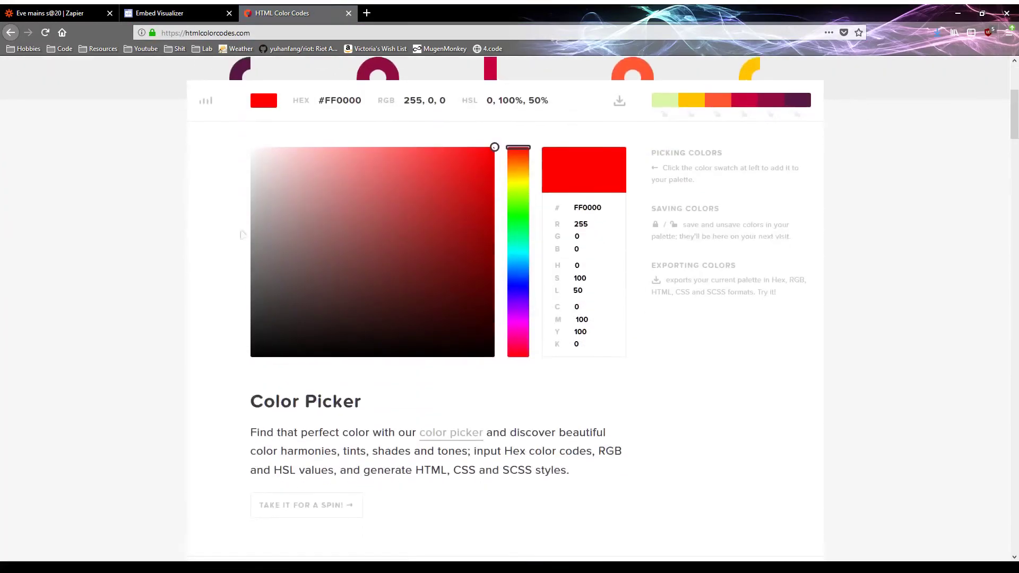
{"action": "left_click_drag", "start_coordinate": [522, 154], "coordinate": [519, 313]}
{"action": "scroll", "coordinate": [308, 236], "scroll_direction": "up", "scroll_amount": 2}
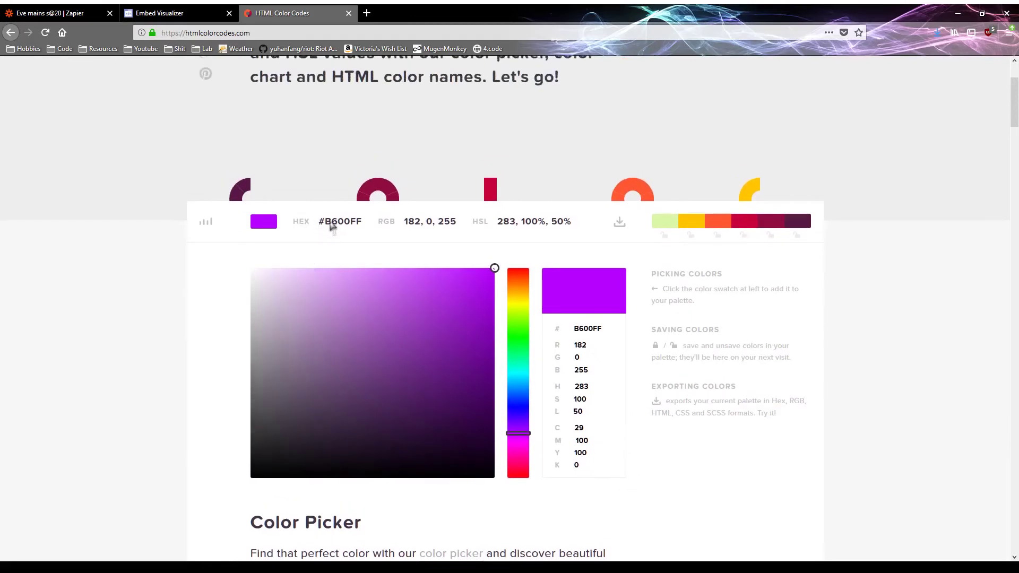
{"action": "left_click_drag", "start_coordinate": [326, 224], "coordinate": [358, 225]}
{"action": "left_click", "coordinate": [359, 232]}
{"action": "left_click", "coordinate": [327, 228]}
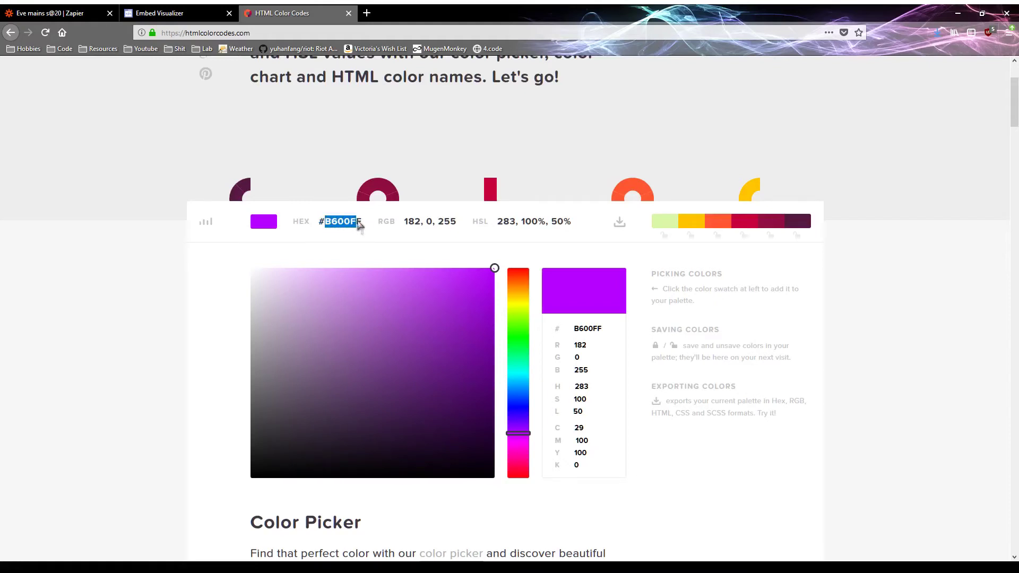
{"action": "triple_click", "coordinate": [360, 225]}
{"action": "left_click", "coordinate": [366, 15]}
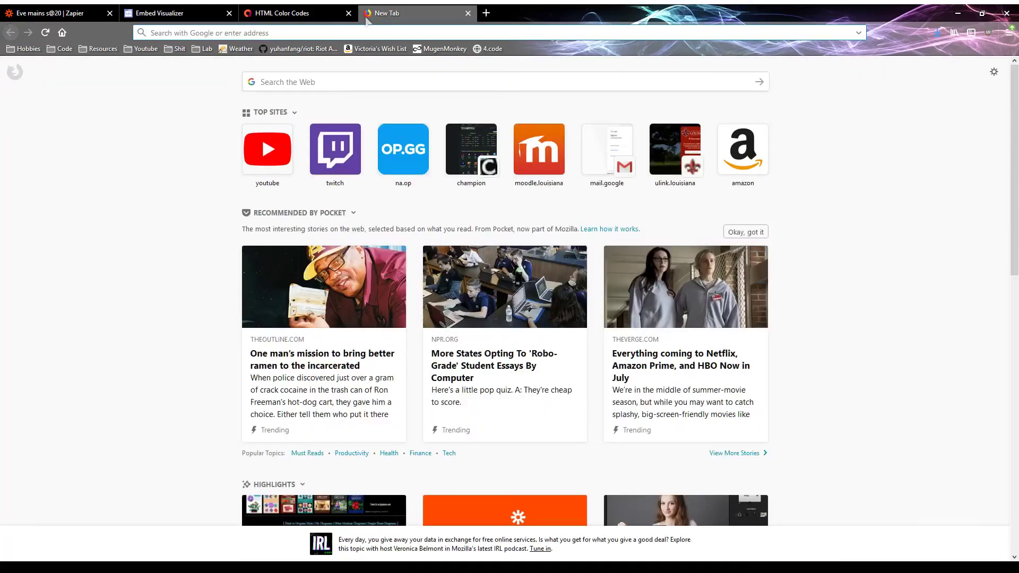
Step: Convert hex b600ff to decimal 11927807 in RapidTables and copy the result
{"action": "type", "text": "hex to decimal"}
{"action": "key", "text": "Return"}
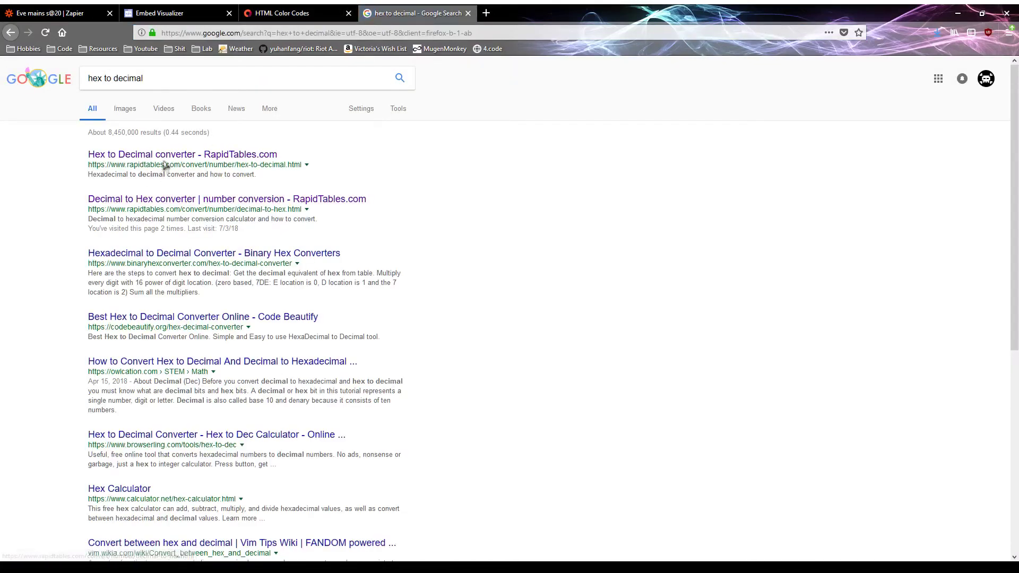
{"action": "left_click", "coordinate": [168, 155]}
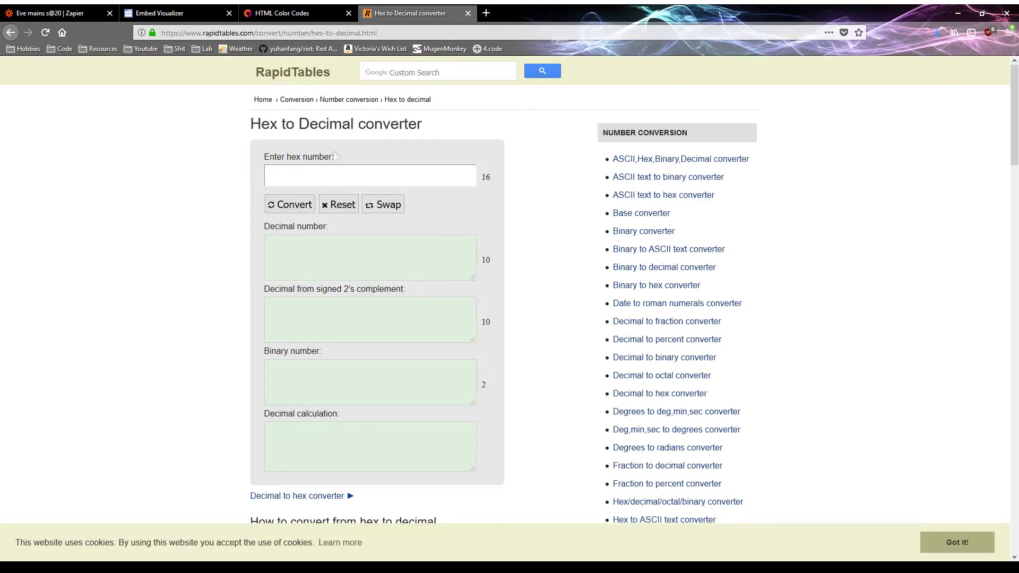
{"action": "type", "text": "#b600ff"}
{"action": "left_click", "coordinate": [276, 175]}
{"action": "key", "text": "BackSpace"}
{"action": "left_click", "coordinate": [312, 205]}
{"action": "left_click_drag", "start_coordinate": [332, 247], "coordinate": [270, 244]}
{"action": "key", "text": "ctrl+c"}
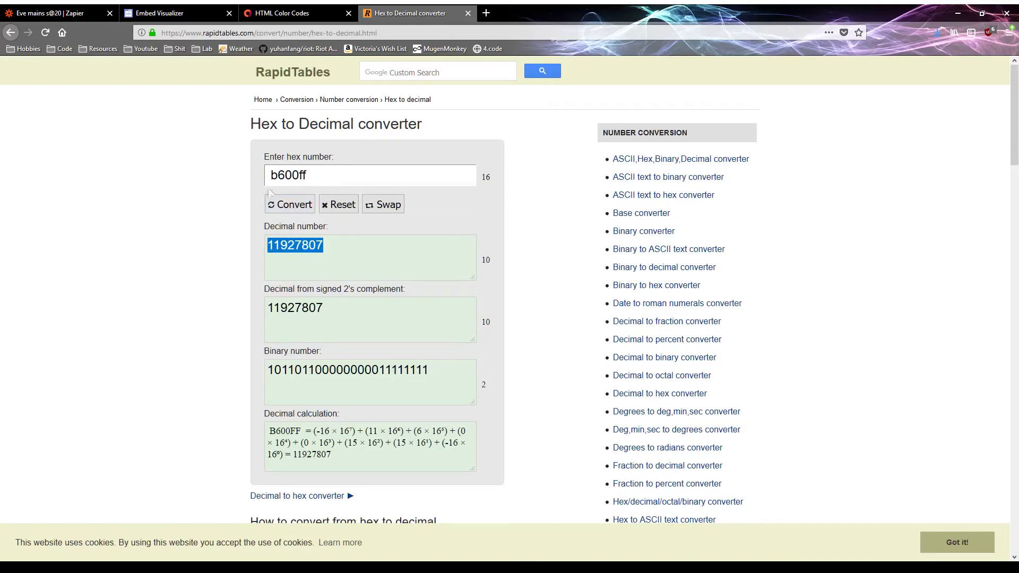
Step: Paste 11927807 over the embed's color value in Embed Visualizer
{"action": "left_click", "coordinate": [181, 15]}
{"action": "double_click", "coordinate": [91, 122]}
{"action": "key", "text": "ctrl+v"}
Step: Give the embed the placeholder title 'qwer'
{"action": "left_click", "coordinate": [306, 227]}
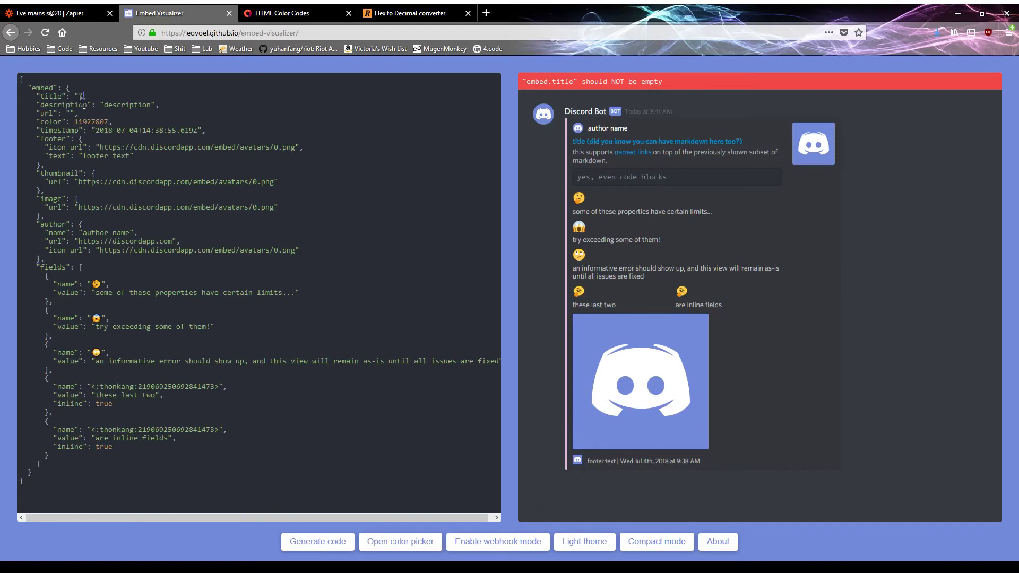
{"action": "type", "text": "qwe"}
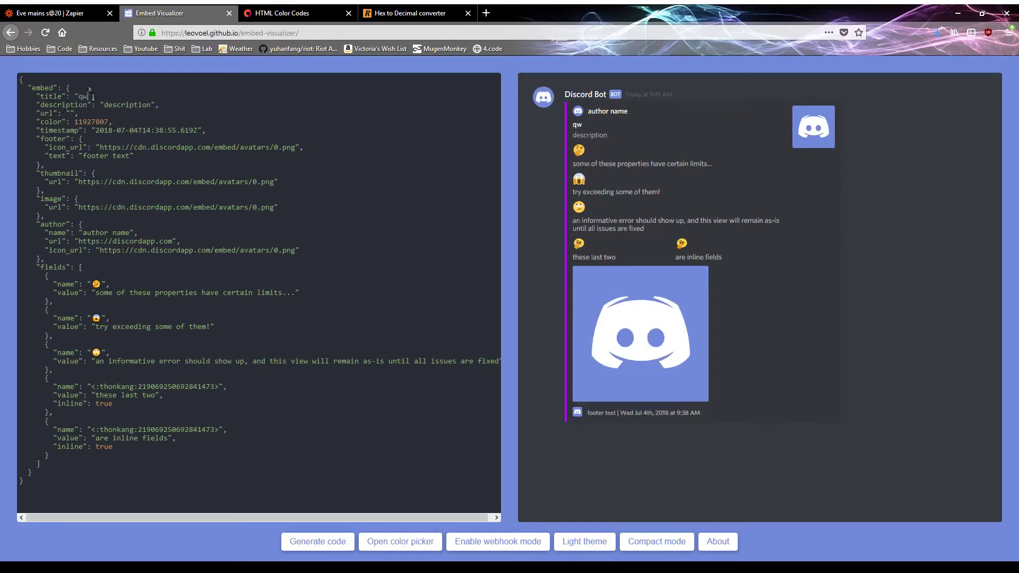
{"action": "key", "text": "Down"}
{"action": "key", "text": "Down"}
{"action": "key", "text": "Down"}
{"action": "key", "text": "Down"}
{"action": "key", "text": "Down"}
{"action": "key", "text": "Down"}
{"action": "key", "text": "Down"}
{"action": "key", "text": "Down"}
{"action": "key", "text": "Down"}
Step: Select the thumbnail, image and author blocks in the JSON to inspect them
{"action": "left_click_drag", "start_coordinate": [77, 194], "coordinate": [274, 195]}
{"action": "left_click", "coordinate": [41, 173]}
{"action": "key", "text": "Right"}
{"action": "left_click_drag", "start_coordinate": [40, 199], "coordinate": [81, 218]}
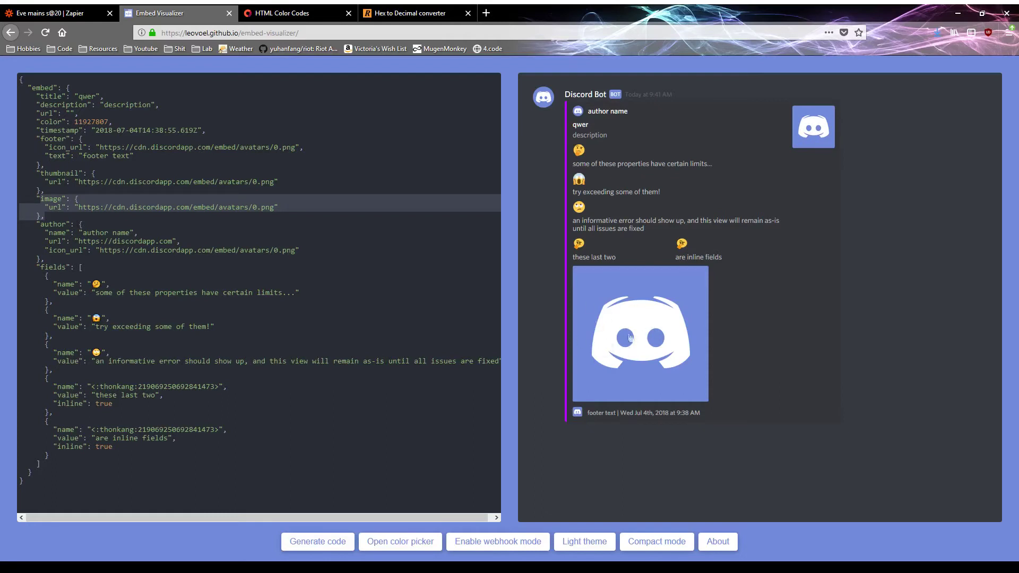
{"action": "left_click_drag", "start_coordinate": [41, 224], "coordinate": [98, 250]}
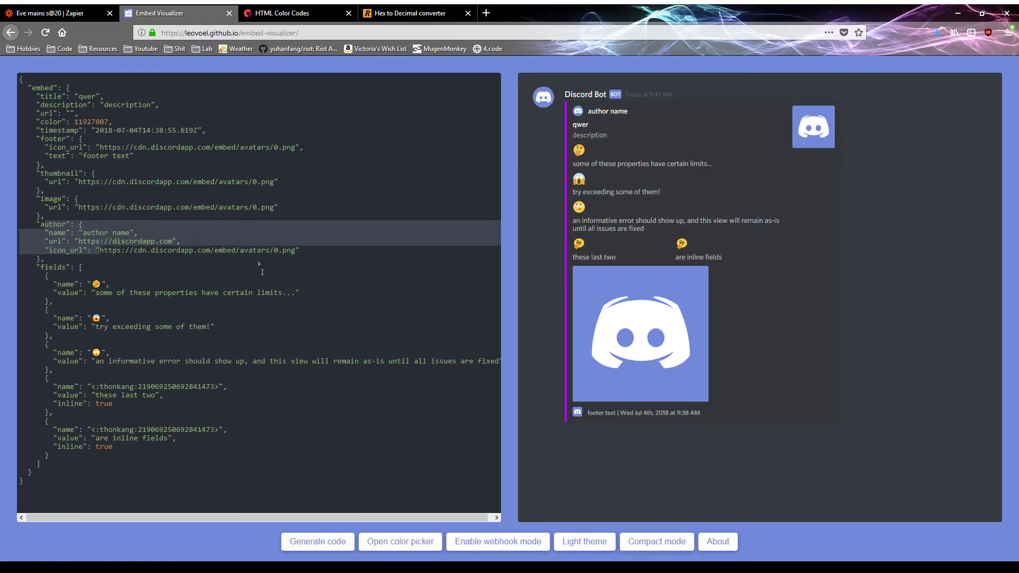
Step: Replace the first field's emoji name with 'qwer'
{"action": "left_click", "coordinate": [103, 295]}
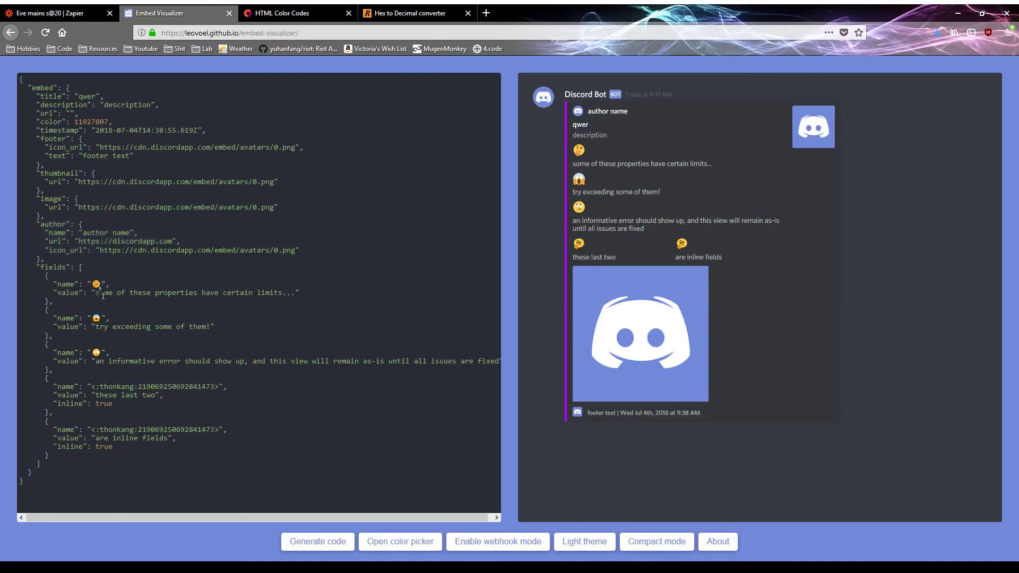
{"action": "key", "text": "BackSpace"}
{"action": "type", "text": "qwer"}
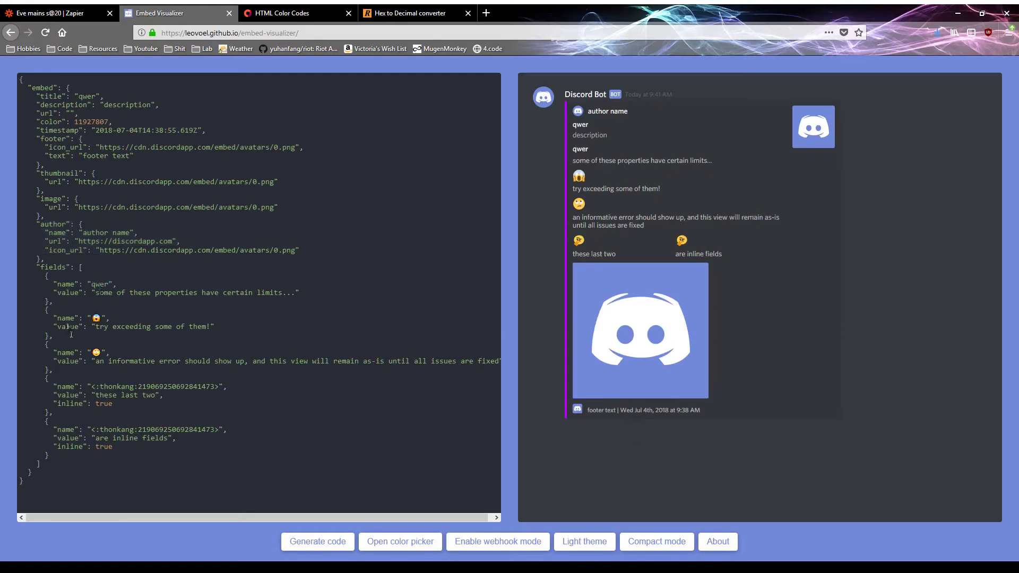
{"action": "triple_click", "coordinate": [589, 160]}
{"action": "left_click", "coordinate": [585, 203]}
Step: Rename the second field to 'title' with value 'asdf', then select the whole JSON
{"action": "type", "text": "title"}
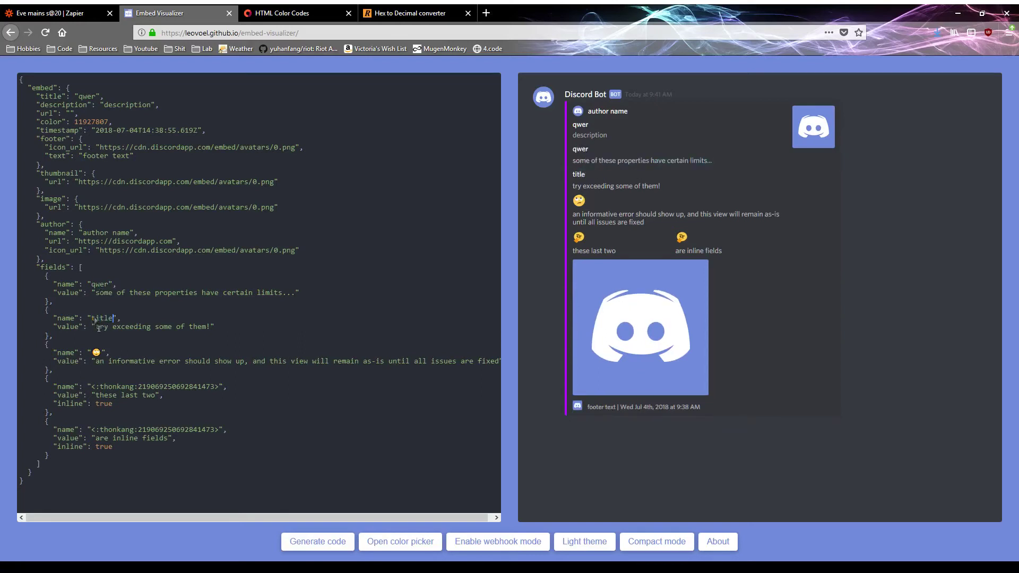
{"action": "left_click_drag", "start_coordinate": [96, 326], "coordinate": [214, 329]}
{"action": "type", "text": "asdf"}
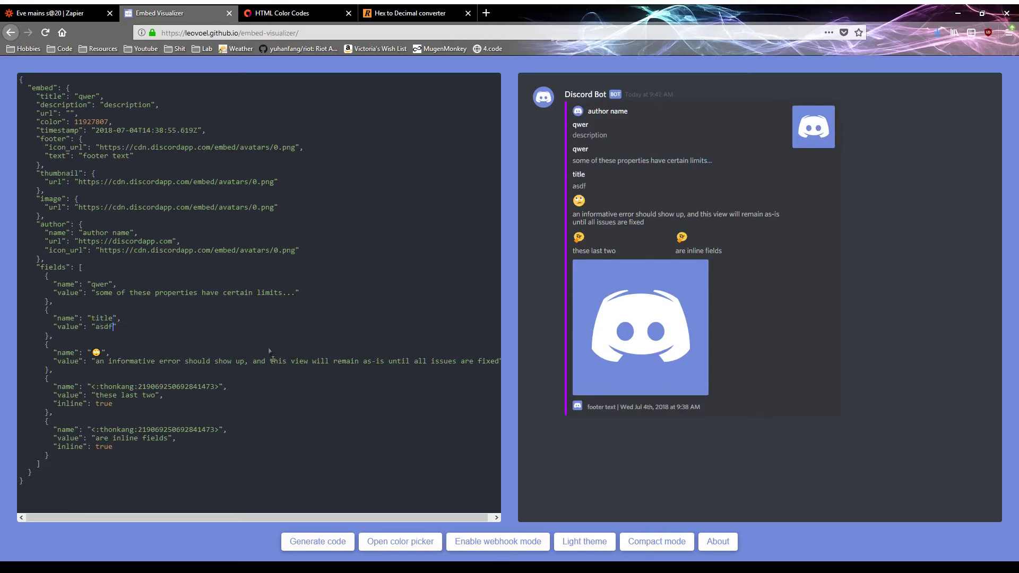
{"action": "left_click", "coordinate": [104, 292]}
{"action": "left_click", "coordinate": [148, 353]}
{"action": "left_click_drag", "start_coordinate": [47, 491], "coordinate": [20, 79]}
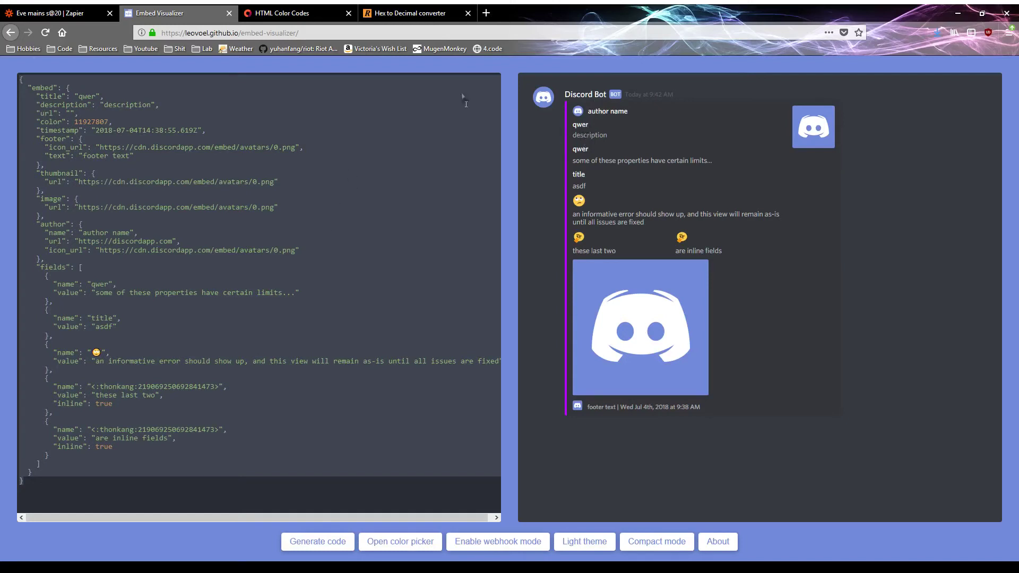
Step: Delete the Title data pill from the embed title in Zapier's Data field
{"action": "left_click", "coordinate": [68, 12]}
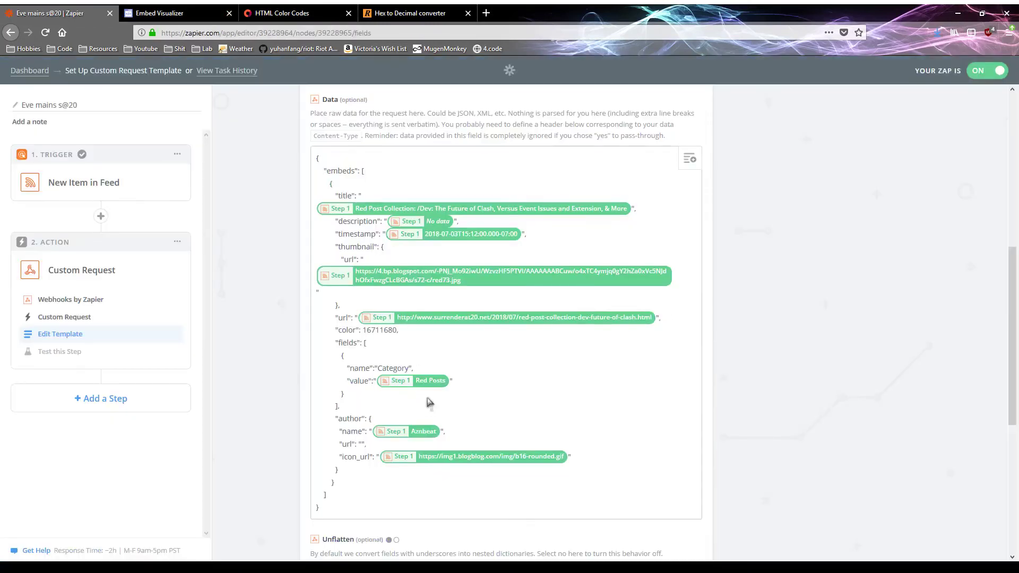
{"action": "scroll", "coordinate": [430, 403], "scroll_direction": "down", "scroll_amount": 2}
{"action": "scroll", "coordinate": [430, 403], "scroll_direction": "up", "scroll_amount": 2}
{"action": "left_click", "coordinate": [632, 210]}
{"action": "key", "text": "BackSpace"}
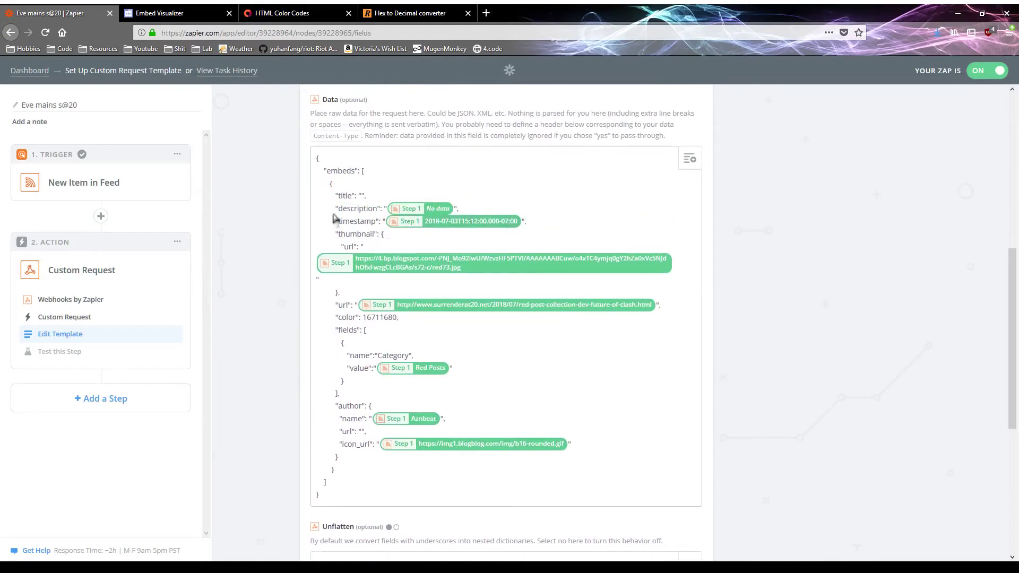
{"action": "left_click", "coordinate": [192, 10]}
{"action": "left_click", "coordinate": [71, 10]}
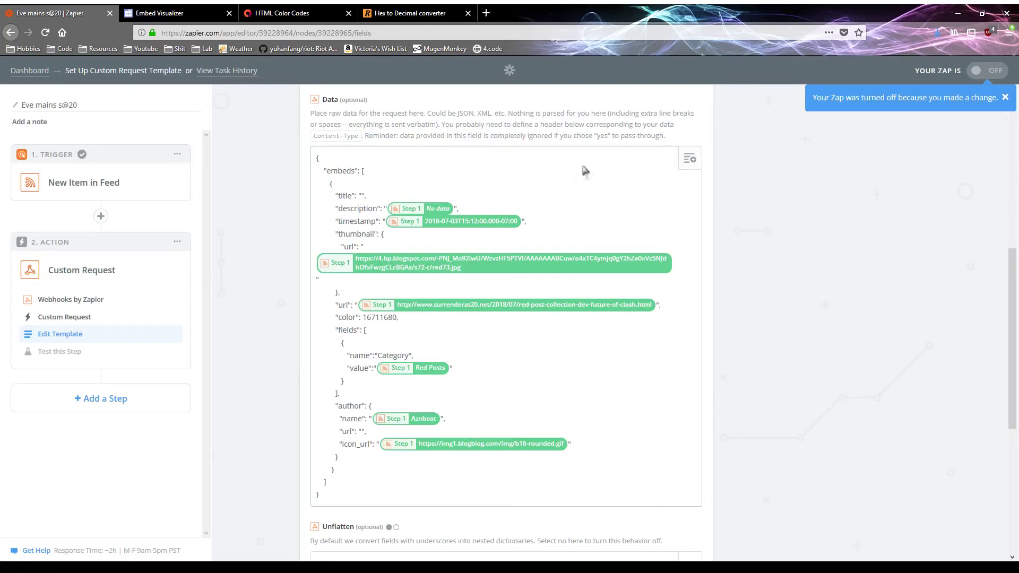
Step: Insert the feed item's Title field into the embed title
{"action": "left_click", "coordinate": [697, 163]}
{"action": "scroll", "coordinate": [759, 277], "scroll_direction": "down", "scroll_amount": 5}
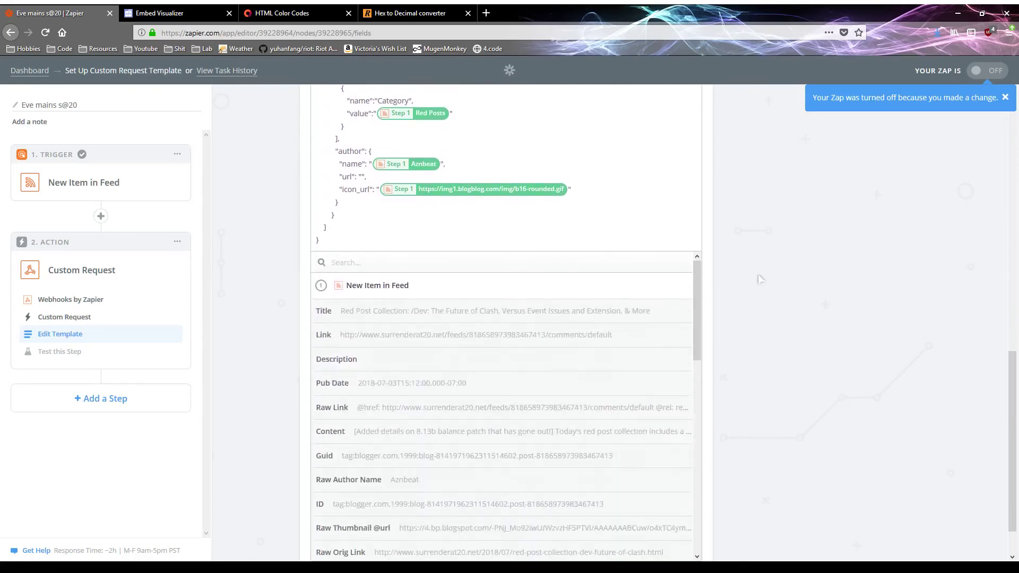
{"action": "scroll", "coordinate": [459, 361], "scroll_direction": "down", "scroll_amount": 2}
{"action": "scroll", "coordinate": [459, 387], "scroll_direction": "up", "scroll_amount": 2}
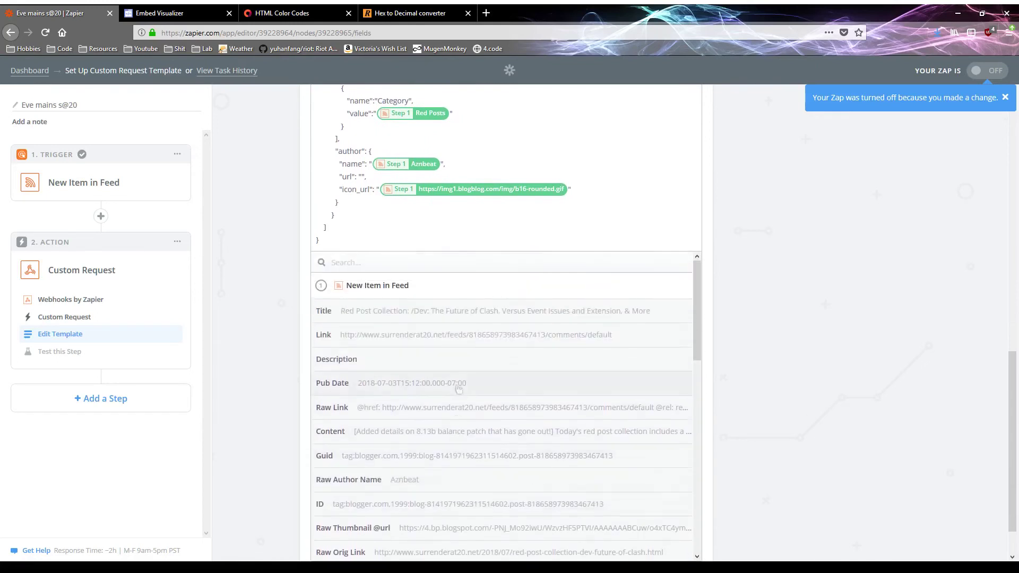
{"action": "left_click", "coordinate": [437, 312]}
{"action": "scroll", "coordinate": [736, 287], "scroll_direction": "up", "scroll_amount": 4}
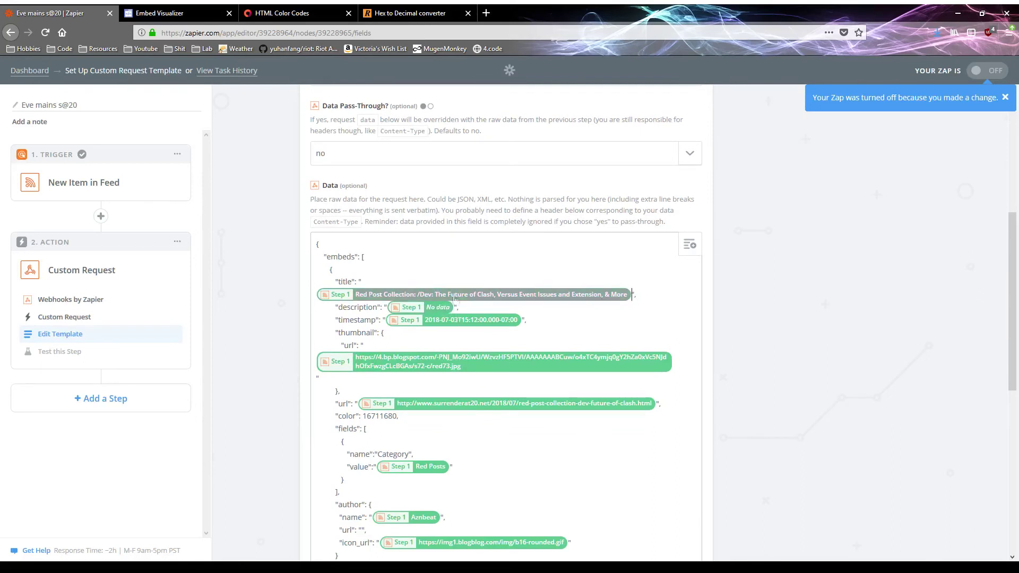
{"action": "scroll", "coordinate": [378, 255], "scroll_direction": "down", "scroll_amount": 3}
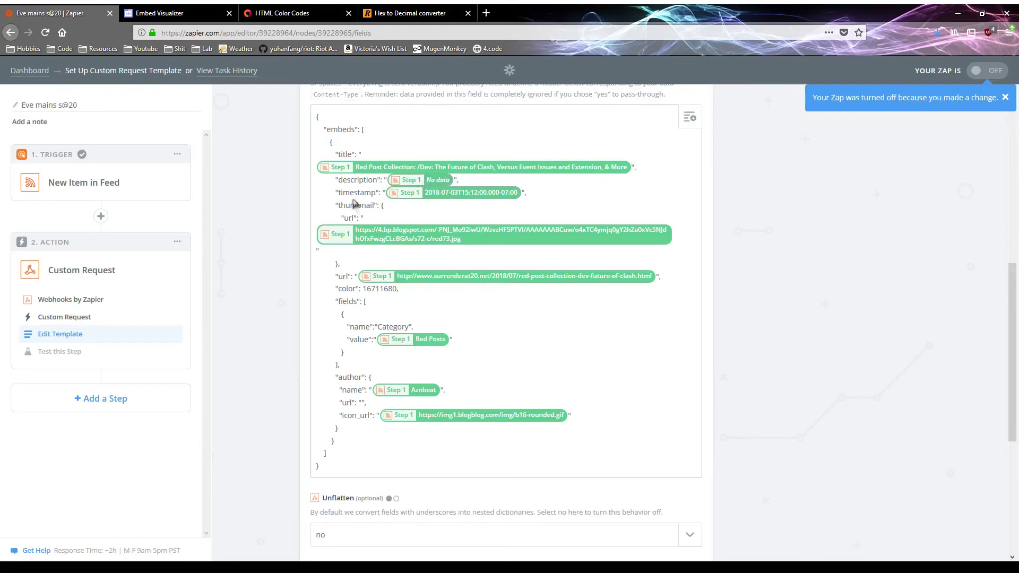
{"action": "scroll", "coordinate": [432, 189], "scroll_direction": "down", "scroll_amount": 1}
{"action": "scroll", "coordinate": [443, 199], "scroll_direction": "up", "scroll_amount": 1}
Step: Add a comma after the timestamp in the Data field, then return to Embed Visualizer
{"action": "type", "text": ","}
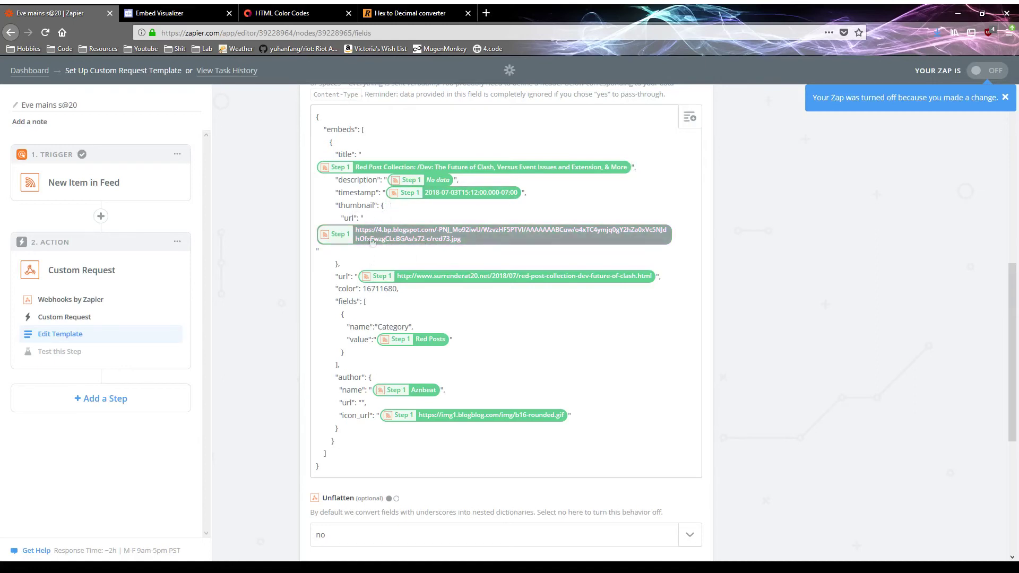
{"action": "left_click", "coordinate": [690, 117]}
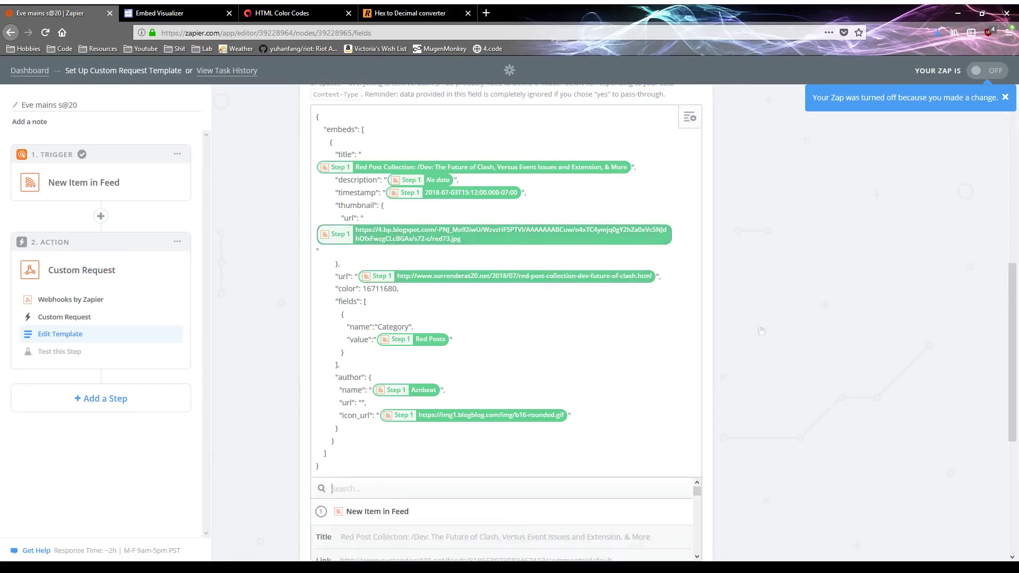
{"action": "scroll", "coordinate": [750, 334], "scroll_direction": "down", "scroll_amount": 5}
{"action": "scroll", "coordinate": [578, 361], "scroll_direction": "down", "scroll_amount": 10}
{"action": "scroll", "coordinate": [578, 361], "scroll_direction": "up", "scroll_amount": 10}
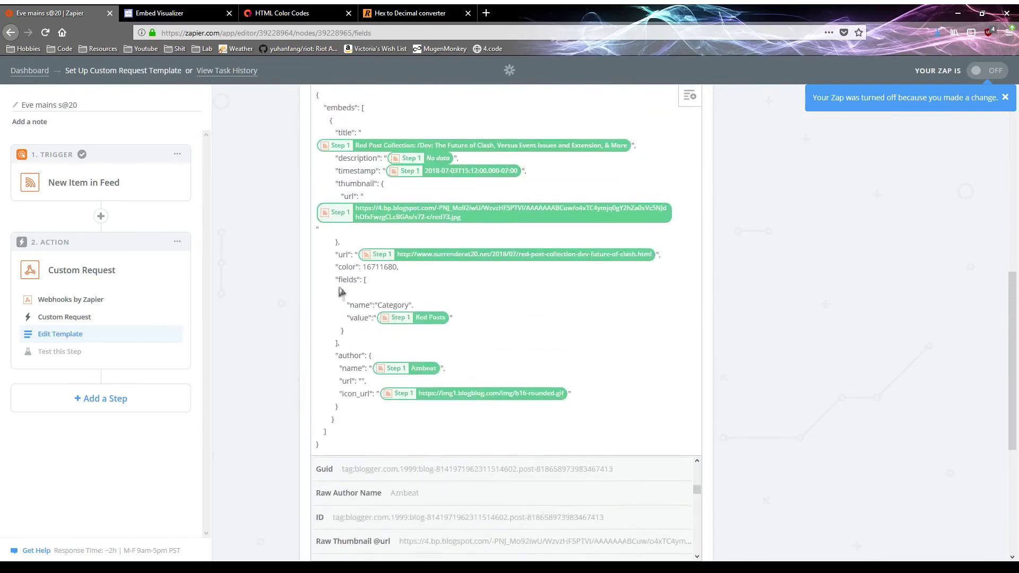
{"action": "left_click", "coordinate": [354, 331]}
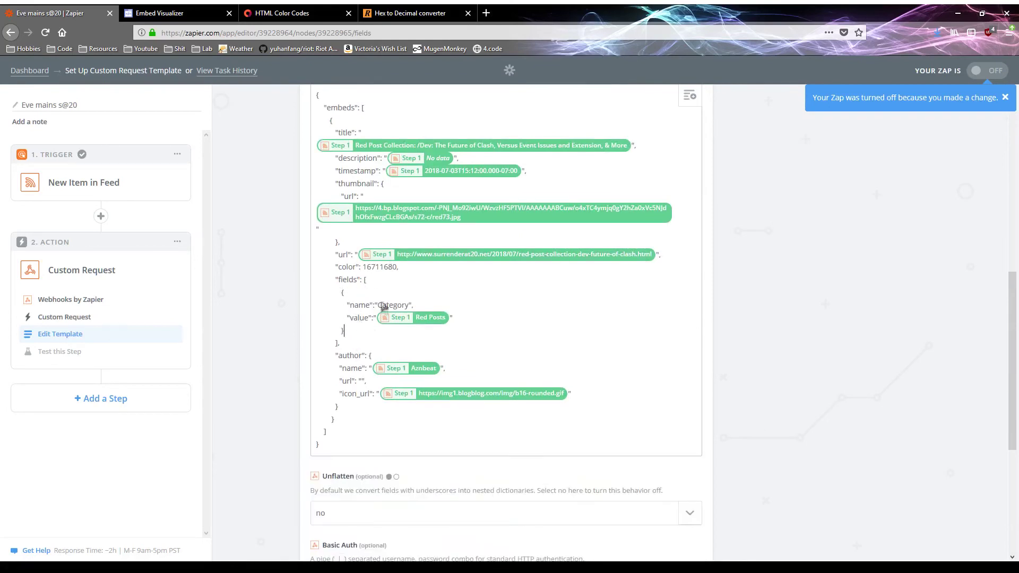
{"action": "left_click", "coordinate": [164, 17]}
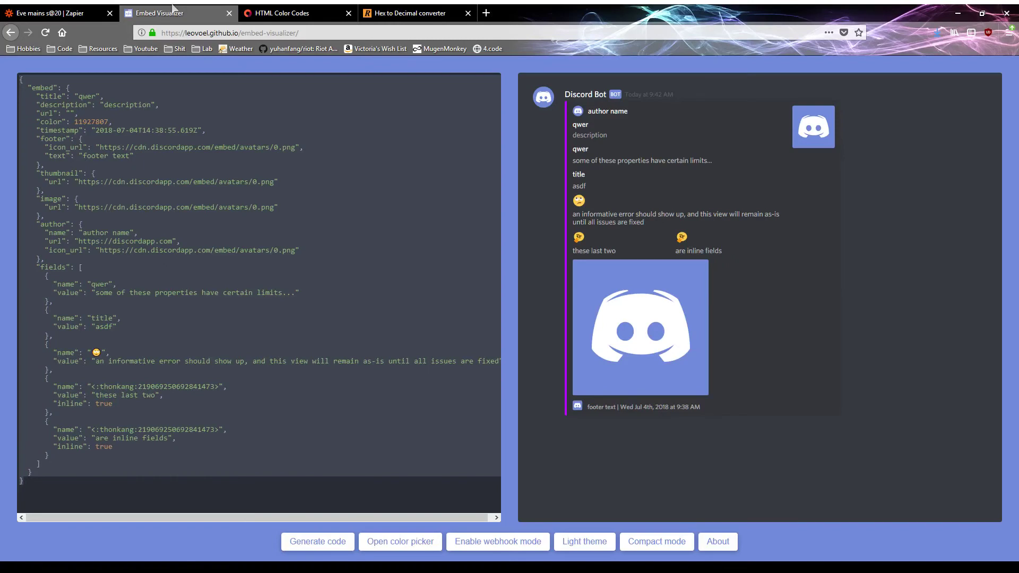
Step: Inspect the first field object and remove a stray comma that broke the JSON
{"action": "left_click", "coordinate": [51, 302]}
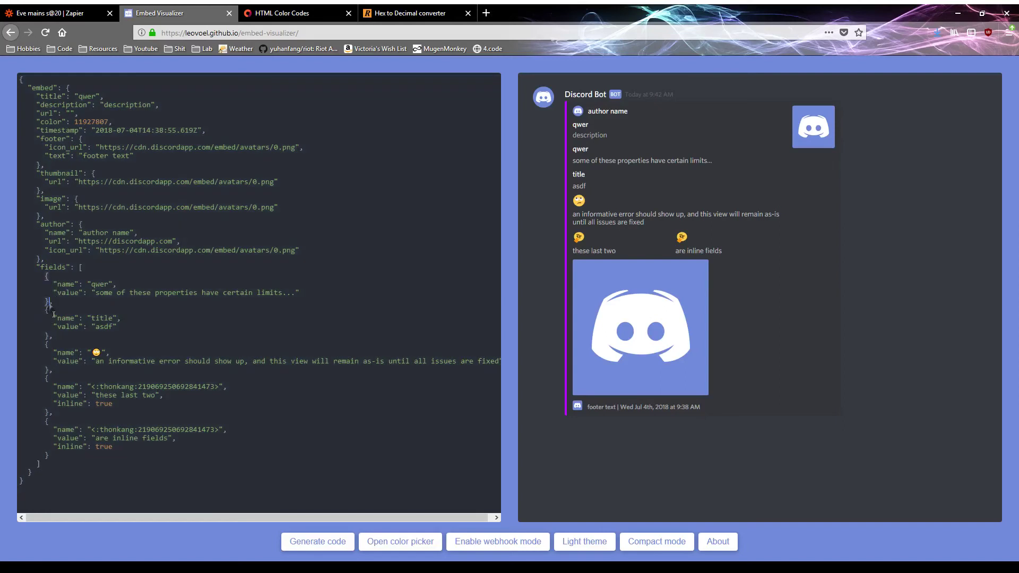
{"action": "left_click", "coordinate": [44, 275], "text": "shift"}
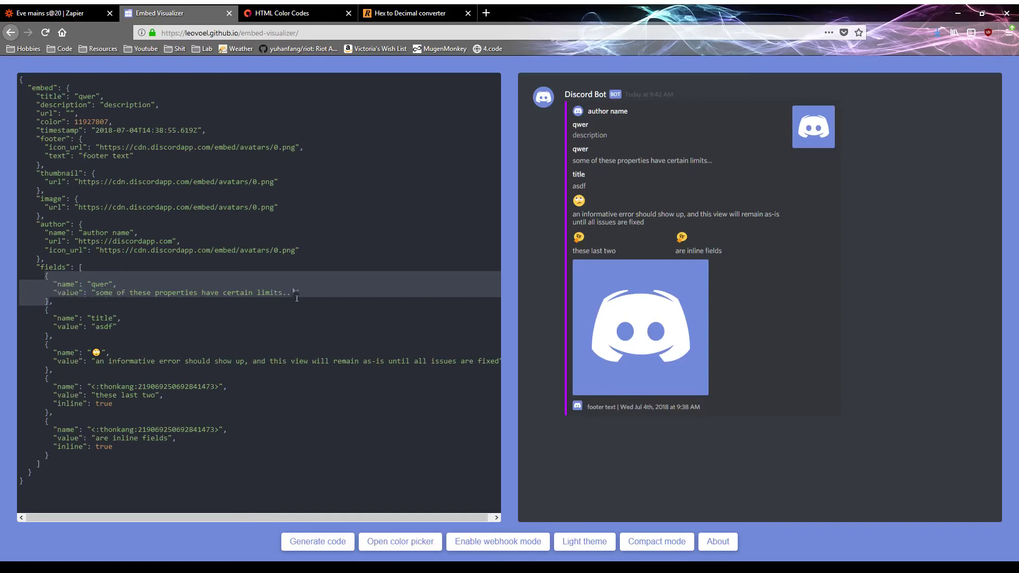
{"action": "left_click", "coordinate": [64, 296]}
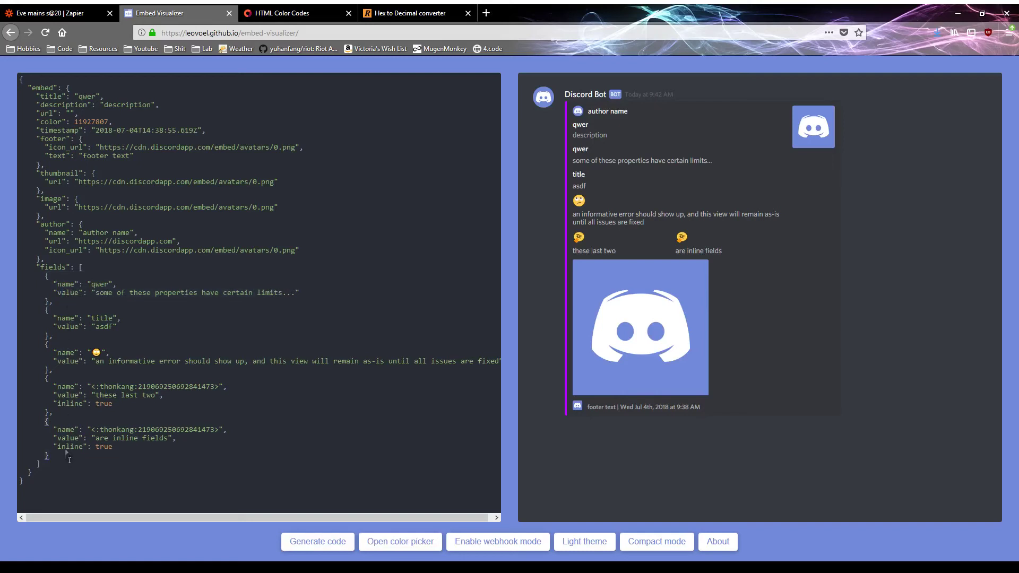
{"action": "type", "text": ","}
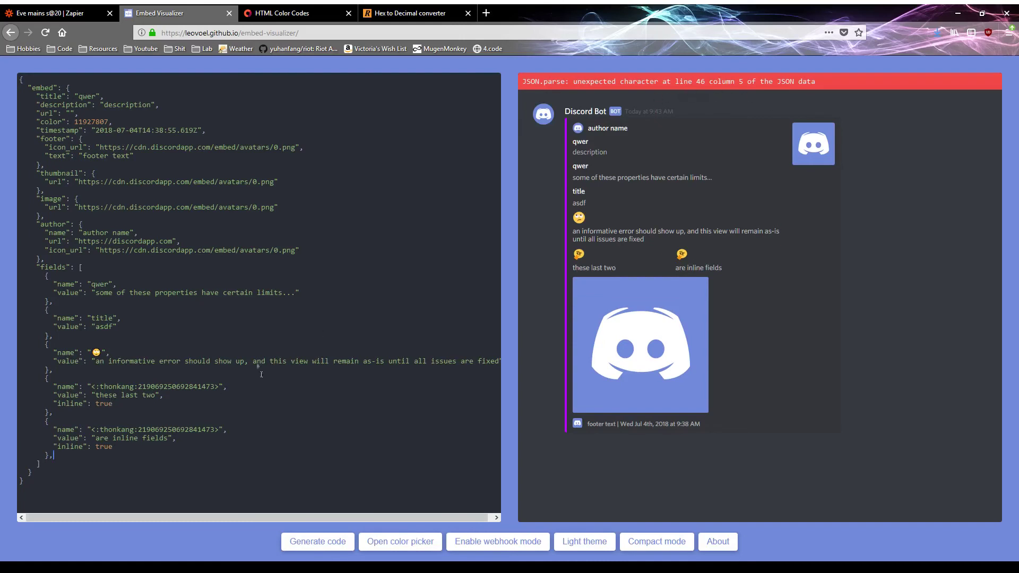
{"action": "key", "text": "BackSpace"}
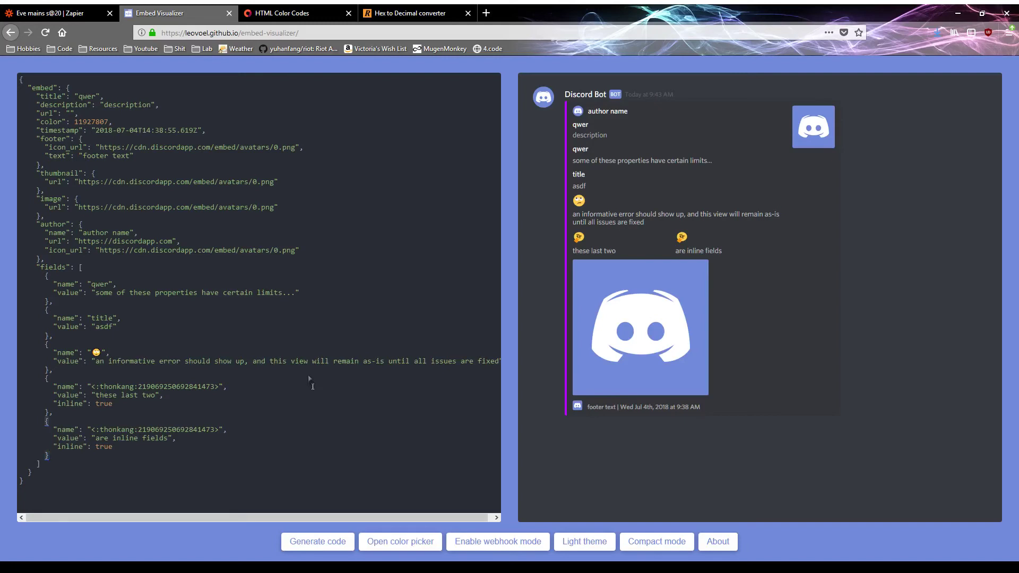
Step: Select the two inline field values in the preview to inspect them
{"action": "left_click", "coordinate": [114, 451]}
{"action": "left_click_drag", "start_coordinate": [172, 452], "coordinate": [139, 445]}
{"action": "triple_click", "coordinate": [724, 253]}
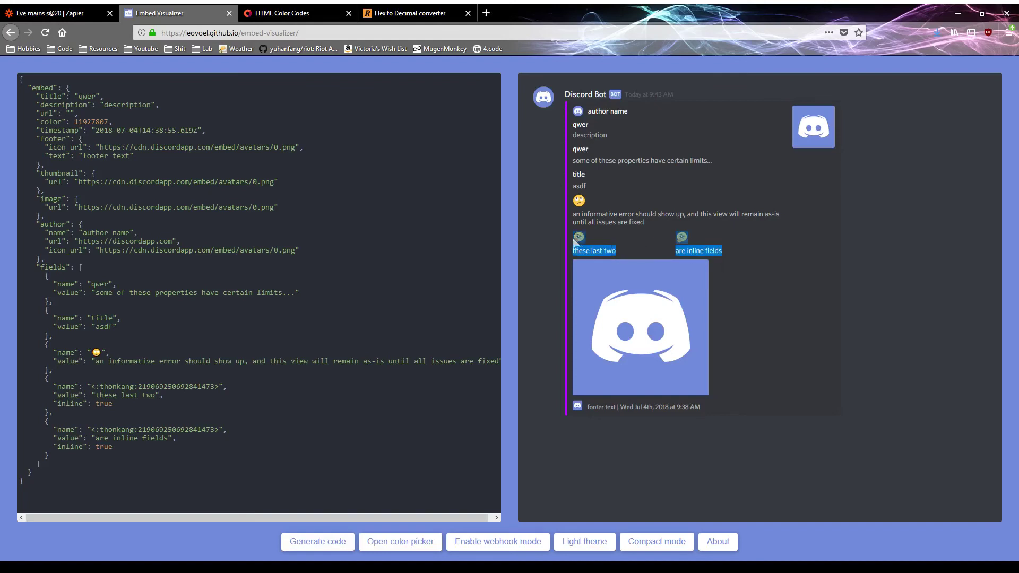
{"action": "left_click", "coordinate": [727, 255]}
{"action": "left_click_drag", "start_coordinate": [729, 255], "coordinate": [576, 198]}
{"action": "left_click", "coordinate": [677, 248]}
Step: Delete the "inline": true setting from the 'these last two' field and return to Zapier
{"action": "left_click", "coordinate": [88, 371]}
{"action": "left_click_drag", "start_coordinate": [105, 414], "coordinate": [21, 395]}
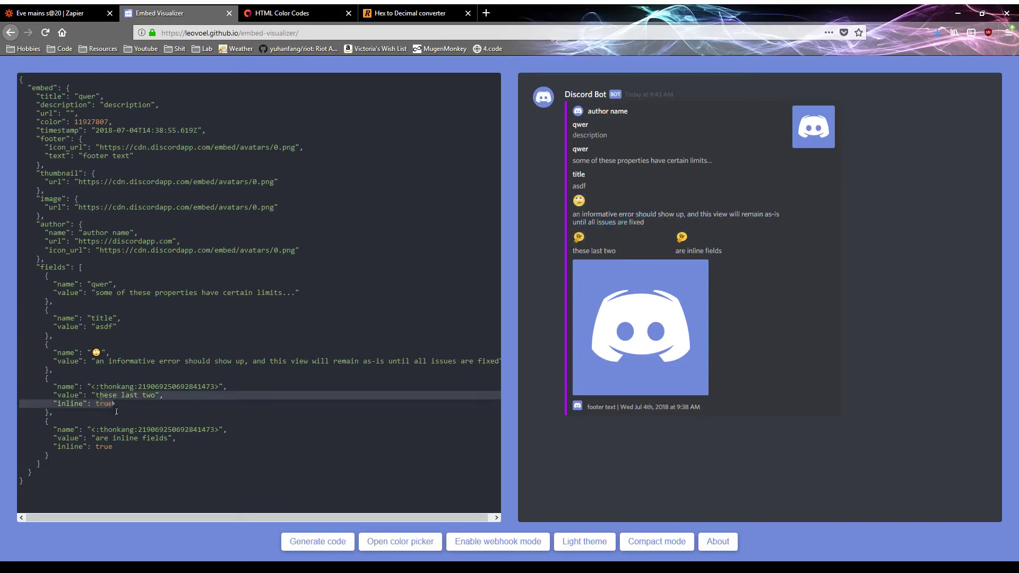
{"action": "left_click", "coordinate": [96, 411]}
{"action": "left_click_drag", "start_coordinate": [121, 417], "coordinate": [41, 409]}
{"action": "left_click", "coordinate": [41, 409]}
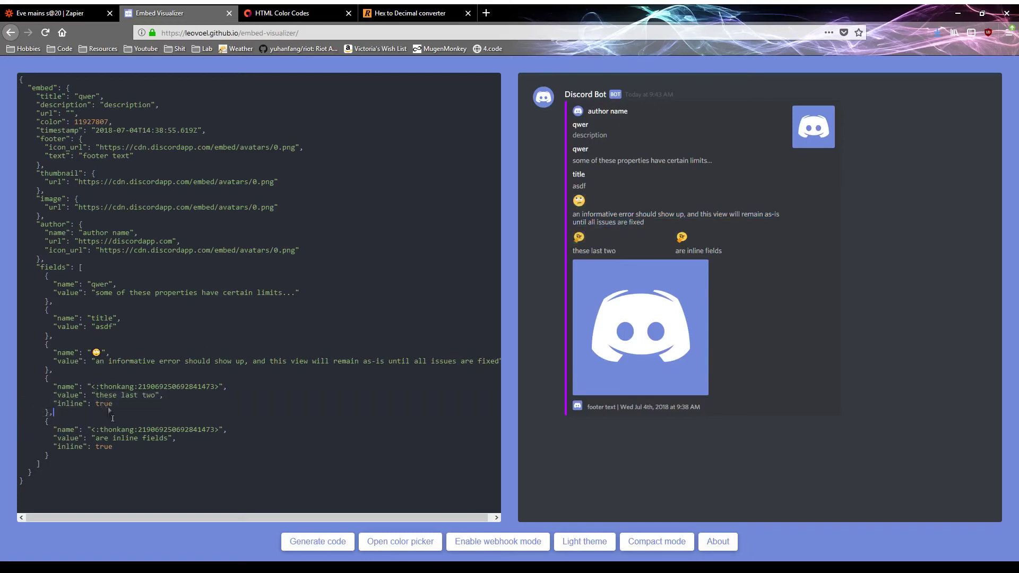
{"action": "left_click_drag", "start_coordinate": [165, 397], "coordinate": [175, 404]}
{"action": "key", "text": "BackSpace"}
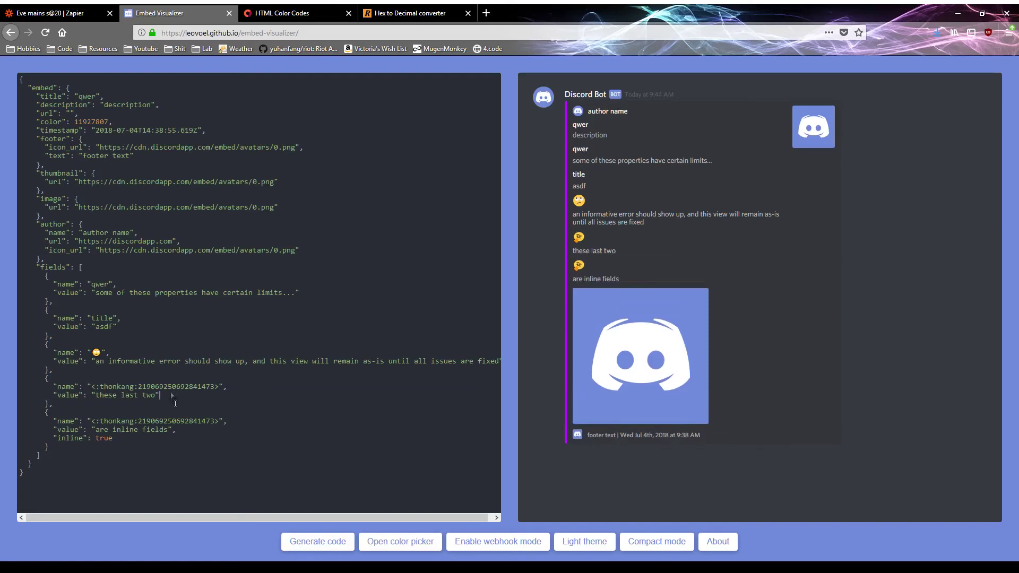
{"action": "left_click", "coordinate": [617, 248]}
{"action": "left_click", "coordinate": [53, 13]}
Step: Compare Zapier's Data 'embeds' array with the visualizer's 'embed' JSON, leaving the caret after 'embed': {
{"action": "scroll", "coordinate": [852, 279], "scroll_direction": "down", "scroll_amount": 3}
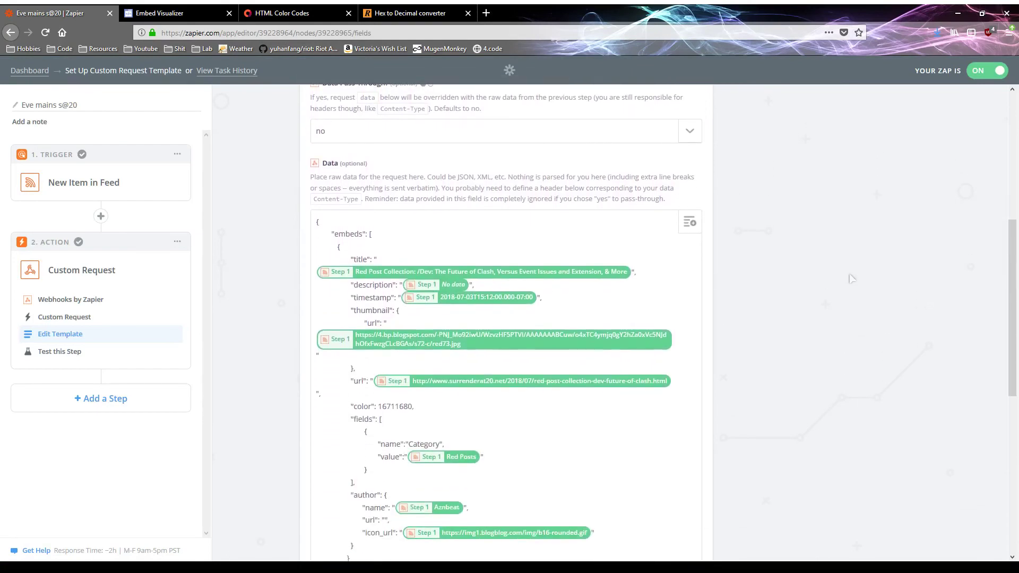
{"action": "scroll", "coordinate": [848, 279], "scroll_direction": "down", "scroll_amount": 1}
{"action": "left_click", "coordinate": [171, 12]}
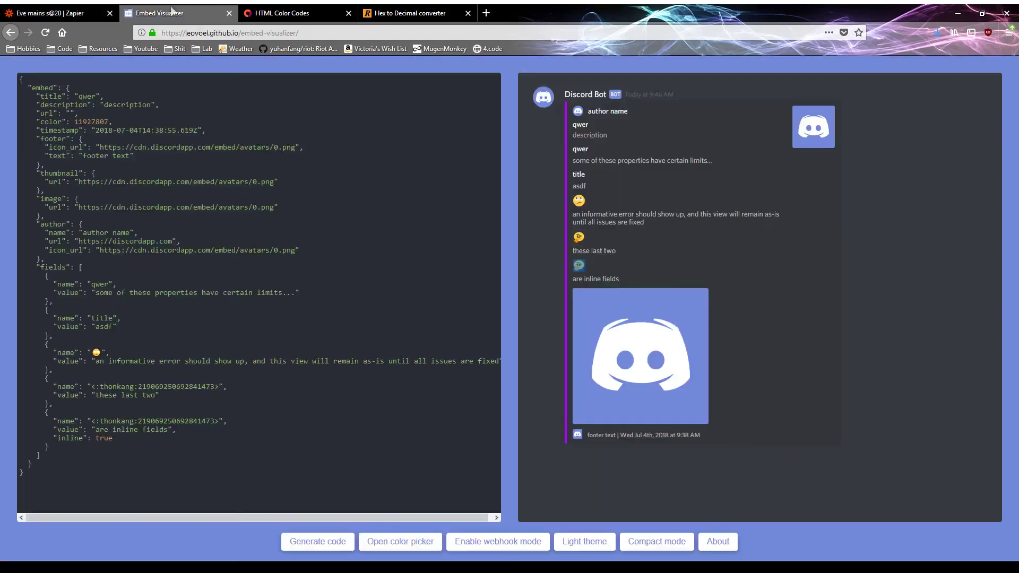
{"action": "left_click", "coordinate": [45, 88]}
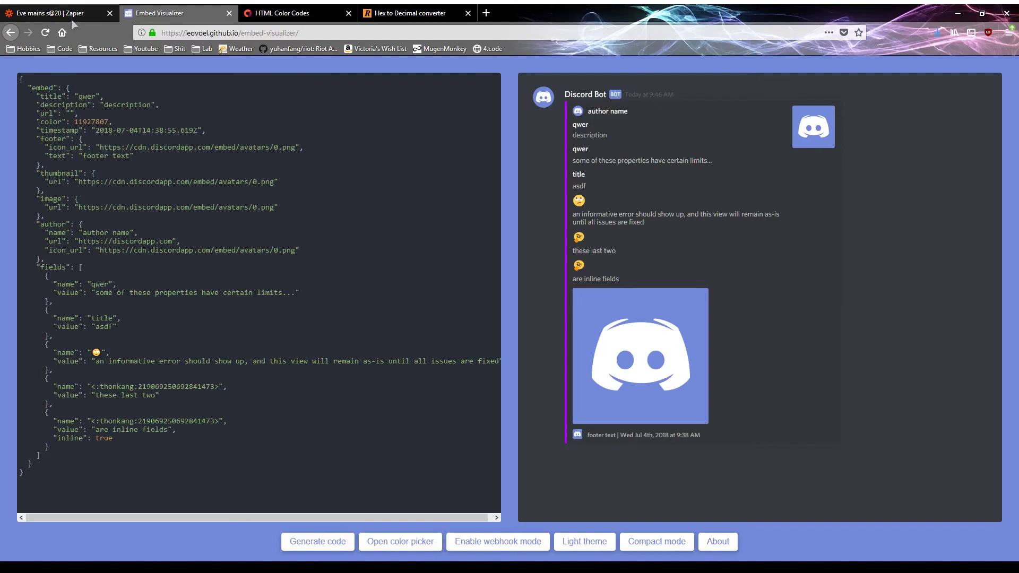
{"action": "key", "text": "ctrl+Home"}
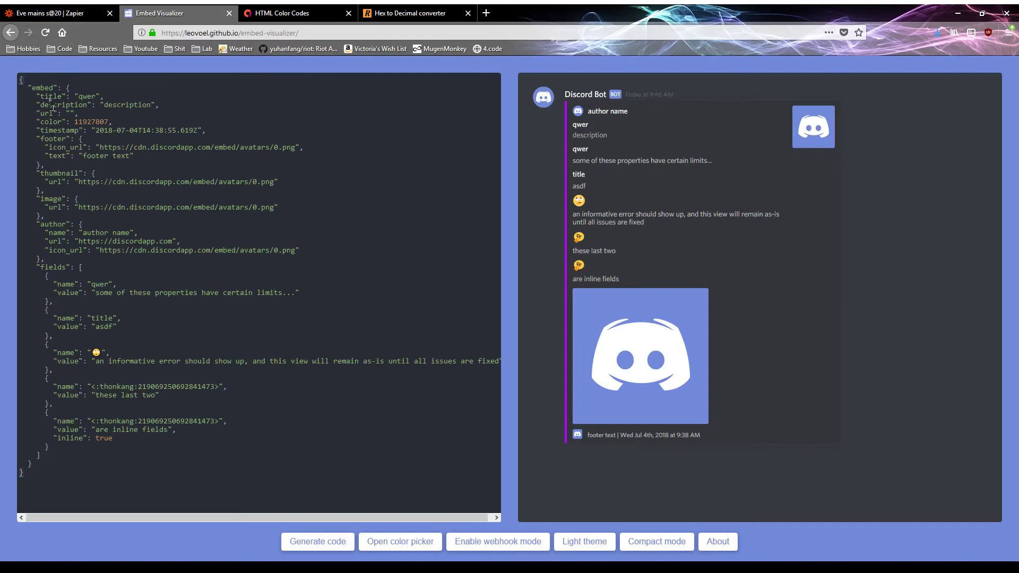
{"action": "left_click", "coordinate": [78, 13]}
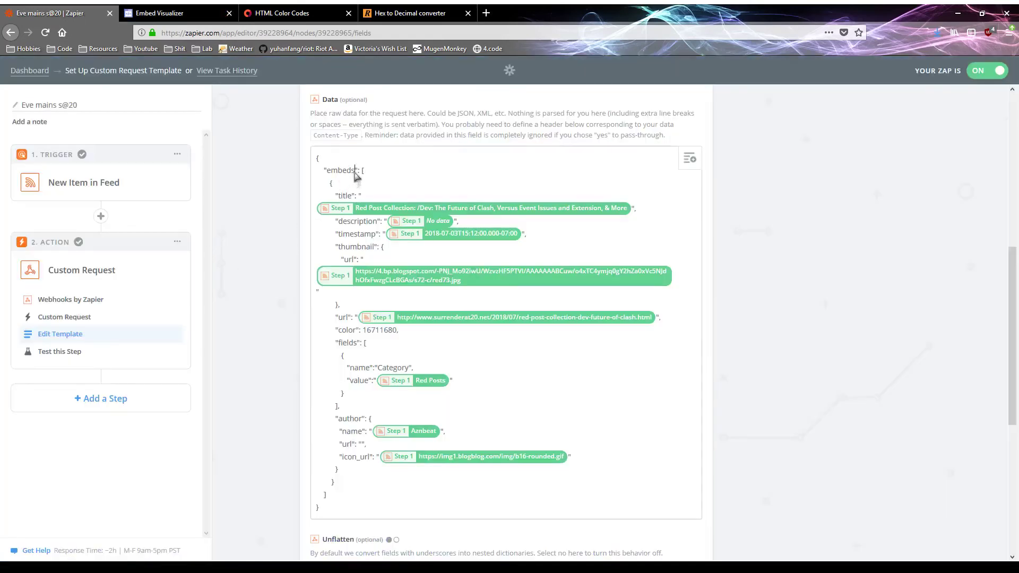
{"action": "left_click", "coordinate": [121, 11]}
{"action": "left_click", "coordinate": [70, 89]}
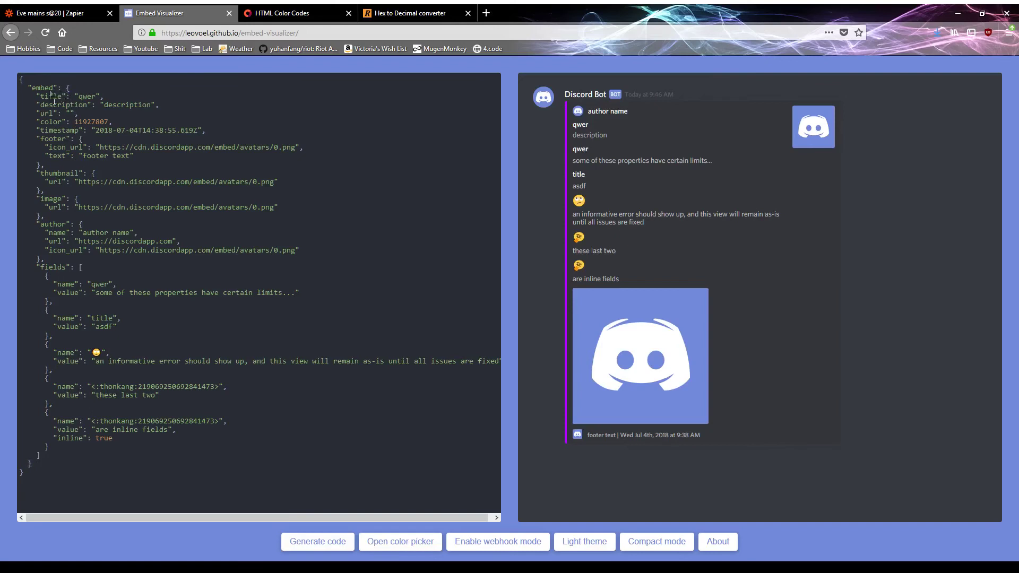
{"action": "type", "text": "s"}
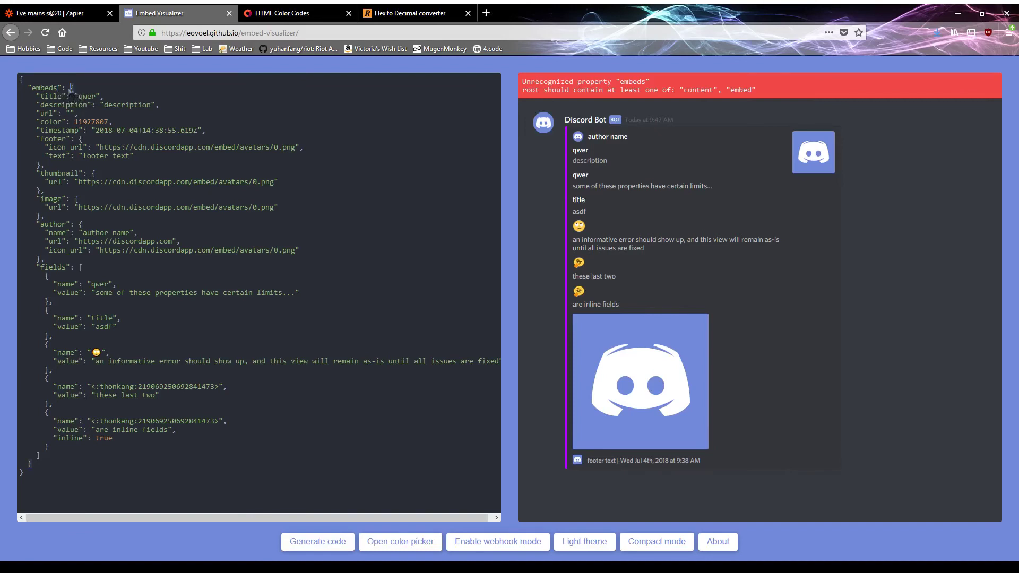
{"action": "type", "text": "["}
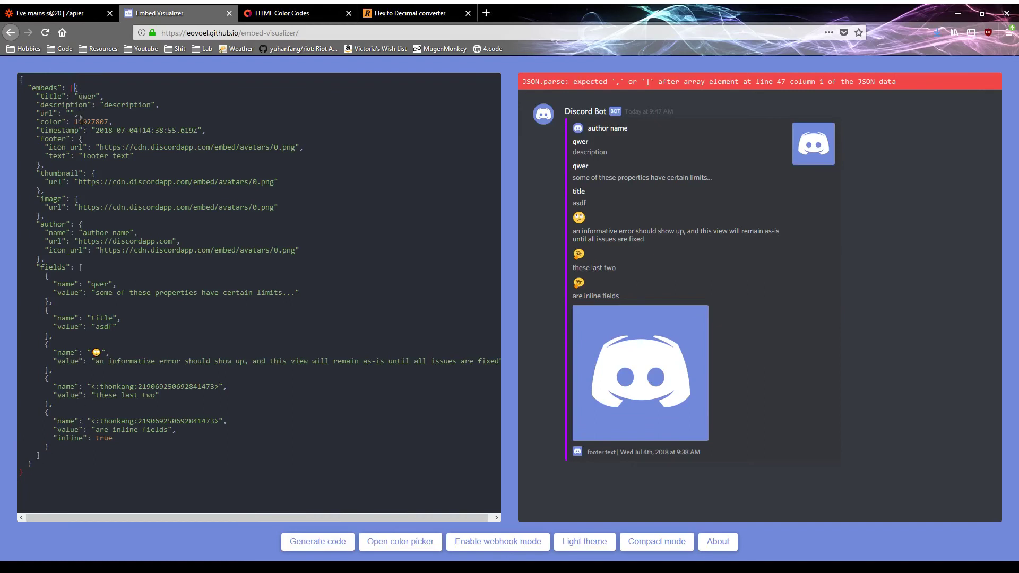
{"action": "left_click", "coordinate": [80, 90]}
{"action": "left_click", "coordinate": [36, 464]}
{"action": "type", "text": "]"}
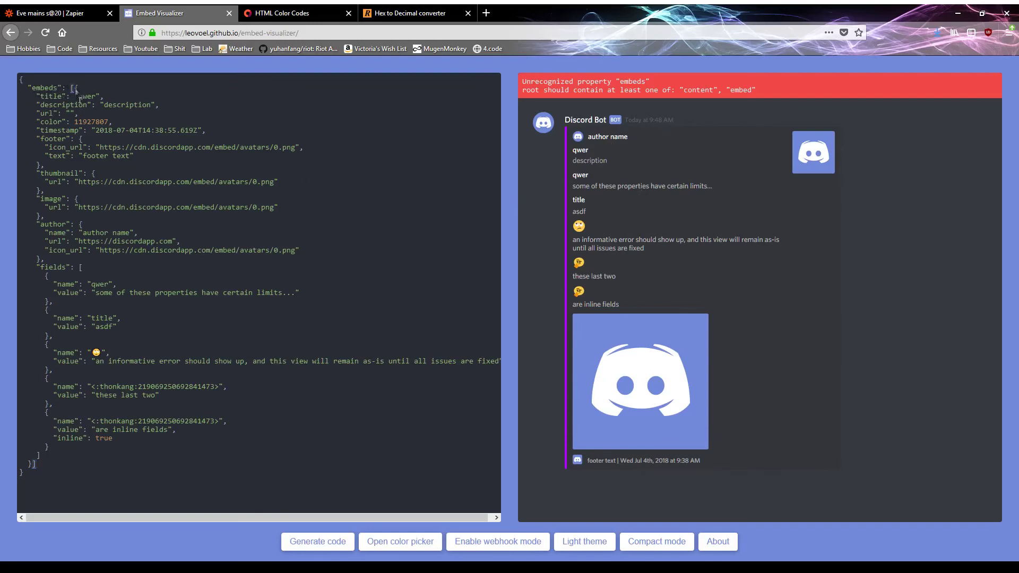
{"action": "left_click_drag", "start_coordinate": [79, 88], "coordinate": [35, 476]}
{"action": "left_click", "coordinate": [36, 476]}
{"action": "type", "text": ","}
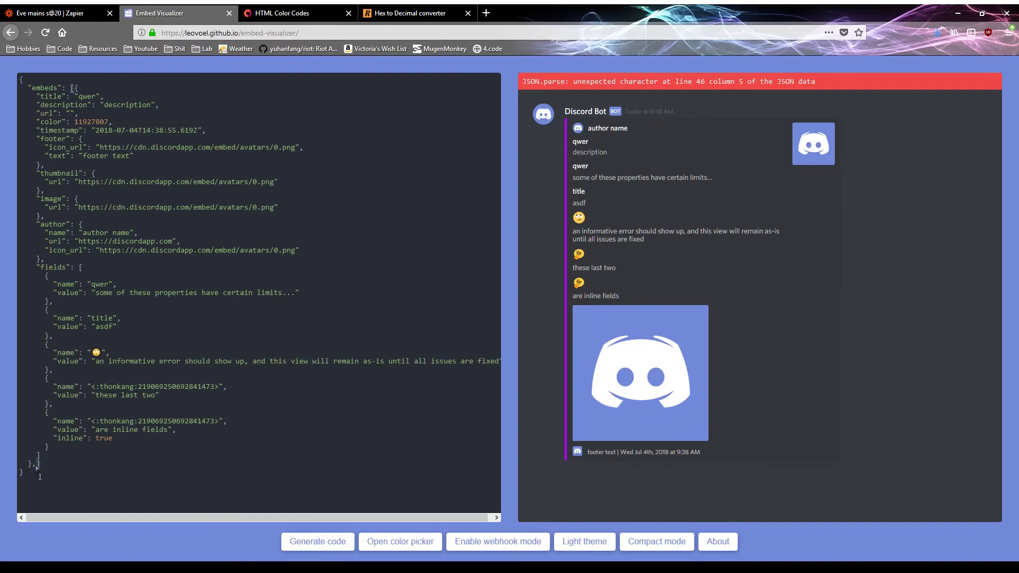
{"action": "key", "text": "BackSpace"}
{"action": "key", "text": "Delete"}
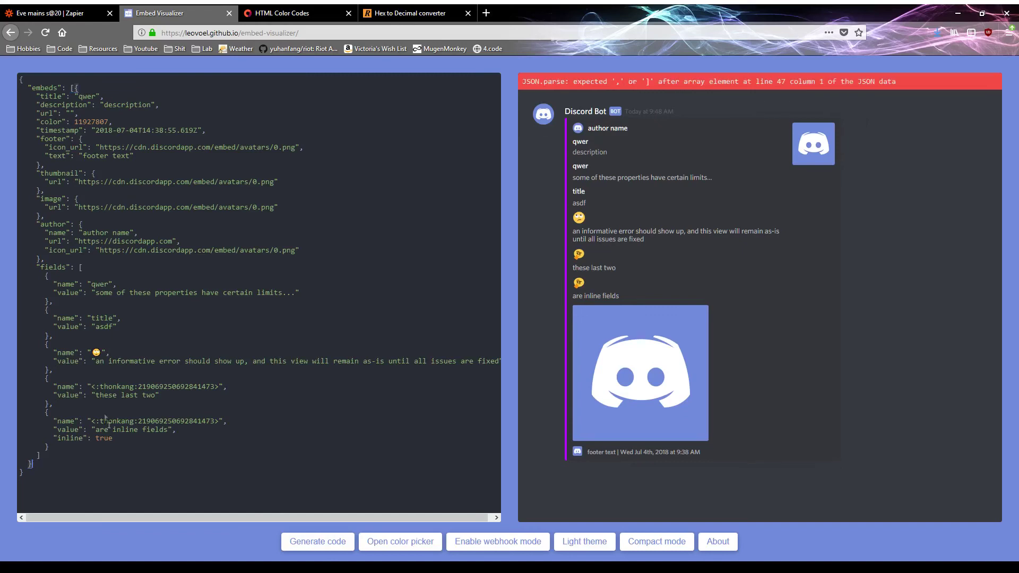
{"action": "key", "text": "BackSpace"}
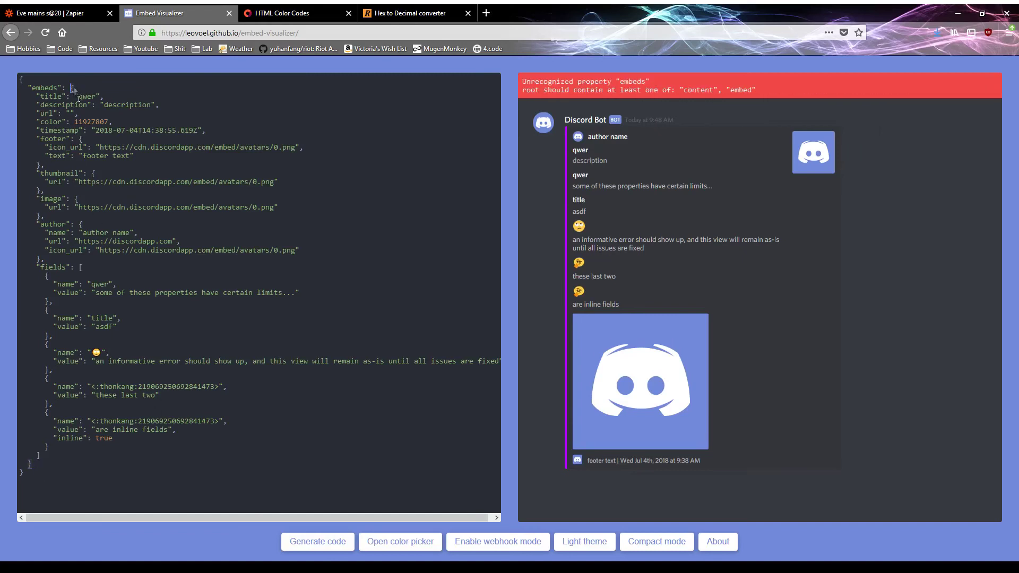
{"action": "key", "text": "BackSpace"}
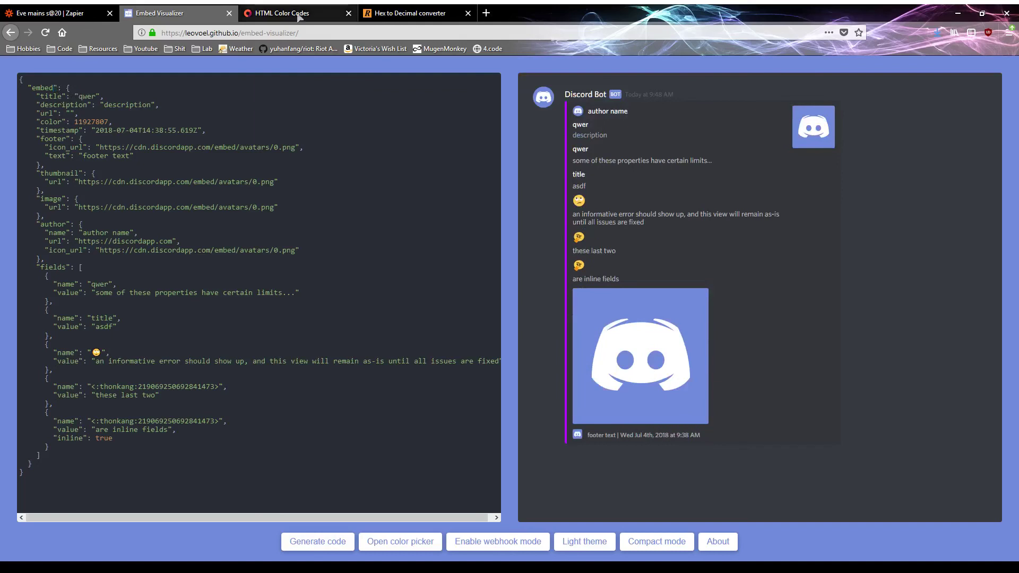
Step: Scroll the Zapier Custom Request form down to its Headers section
{"action": "left_click", "coordinate": [50, 13]}
{"action": "scroll", "coordinate": [733, 383], "scroll_direction": "down", "scroll_amount": 5}
{"action": "scroll", "coordinate": [732, 384], "scroll_direction": "down", "scroll_amount": 3}
{"action": "scroll", "coordinate": [830, 418], "scroll_direction": "up", "scroll_amount": 15}
{"action": "scroll", "coordinate": [830, 417], "scroll_direction": "down", "scroll_amount": 5}
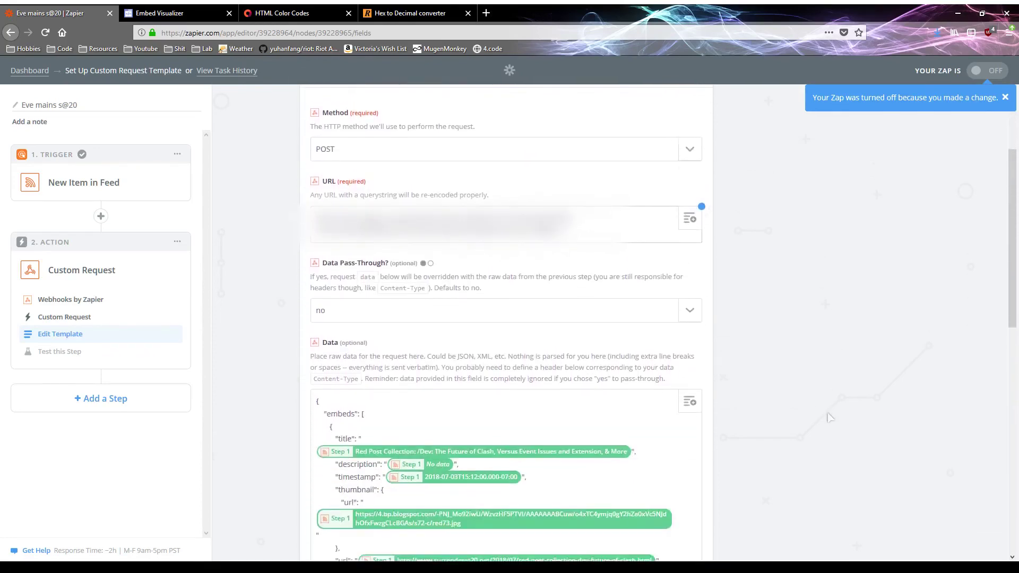
{"action": "scroll", "coordinate": [520, 398], "scroll_direction": "down", "scroll_amount": 3}
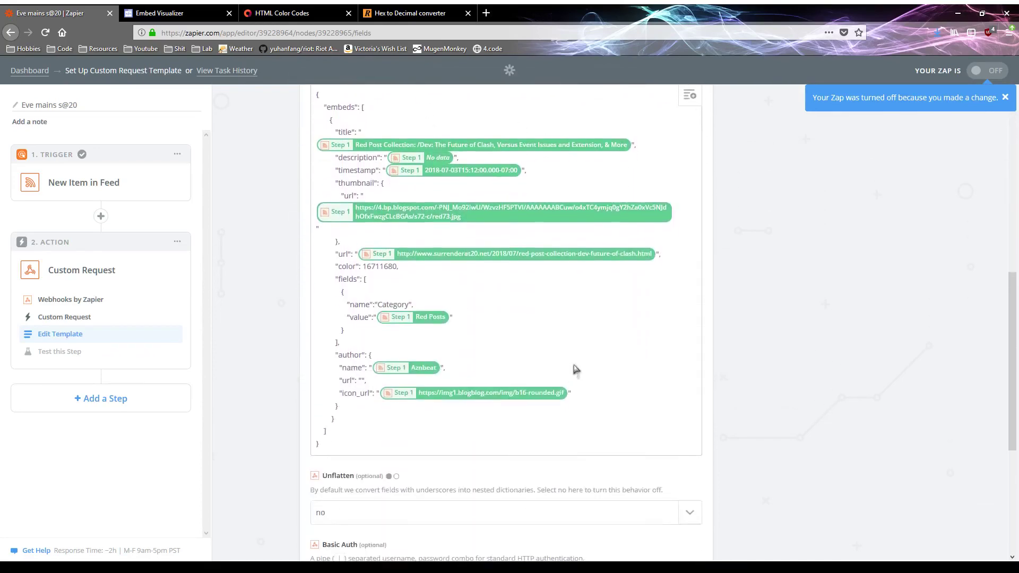
{"action": "scroll", "coordinate": [561, 320], "scroll_direction": "down", "scroll_amount": 2}
{"action": "scroll", "coordinate": [562, 318], "scroll_direction": "down", "scroll_amount": 2}
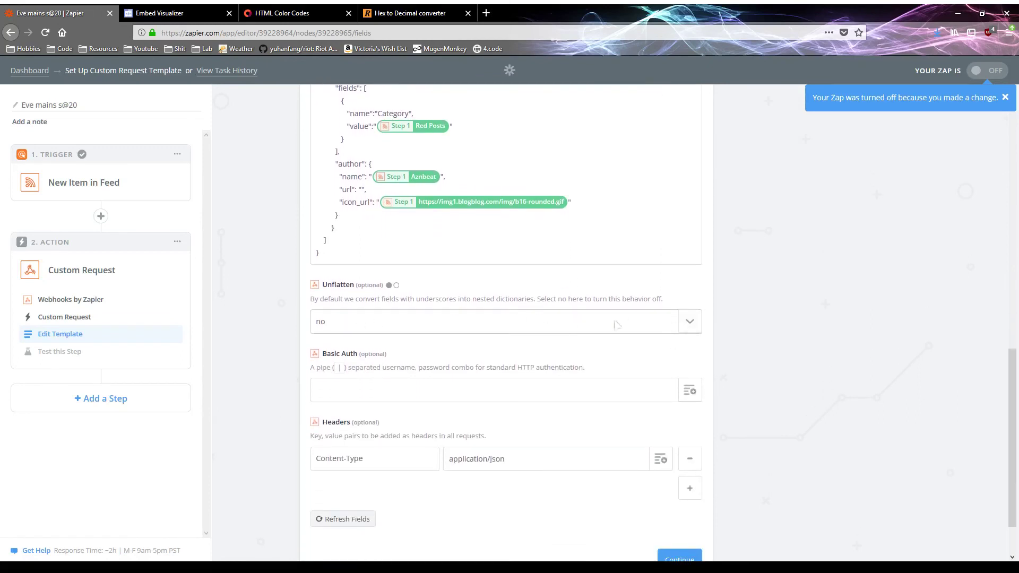
{"action": "scroll", "coordinate": [555, 227], "scroll_direction": "down", "scroll_amount": 1}
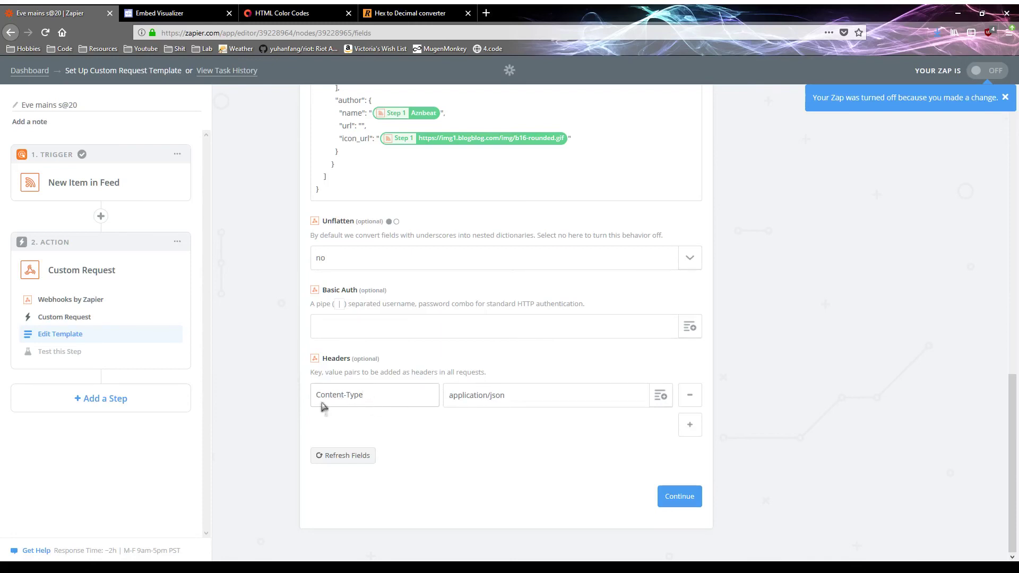
Step: Confirm the Content-Type header is application/json and continue to the test step
{"action": "left_click", "coordinate": [344, 399]}
{"action": "left_click", "coordinate": [467, 401]}
{"action": "left_click_drag", "start_coordinate": [523, 396], "coordinate": [476, 399]}
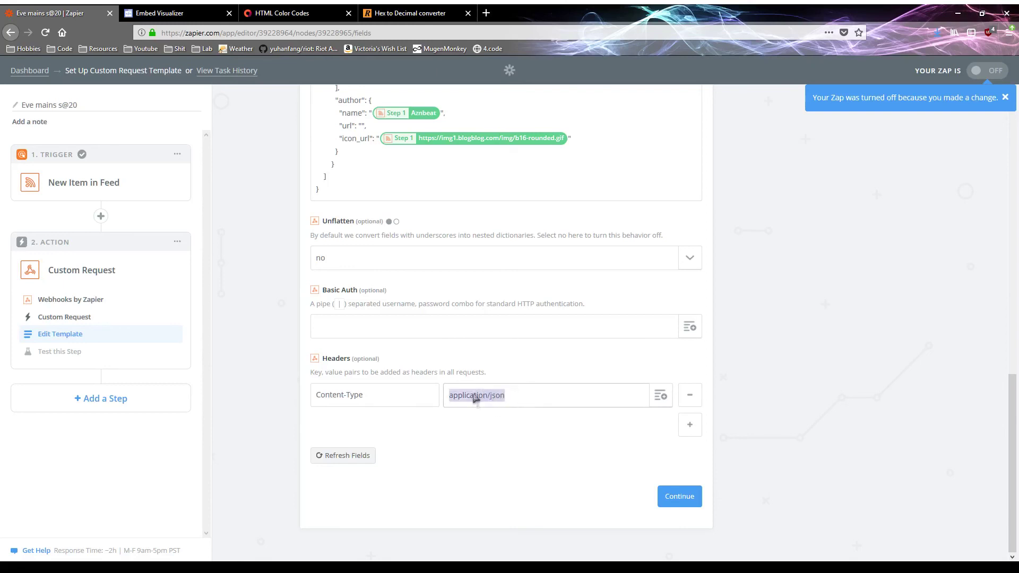
{"action": "left_click", "coordinate": [589, 374]}
{"action": "left_click", "coordinate": [685, 496]}
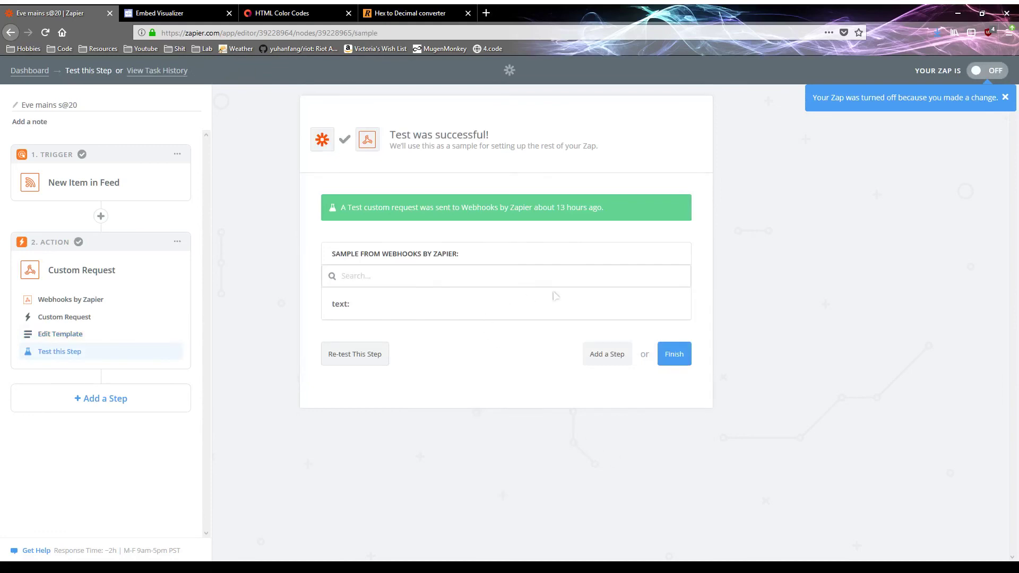
Step: Turn the Zap ON and finish setup, ending on the 'Your Zap is working' overview
{"action": "left_click", "coordinate": [986, 72]}
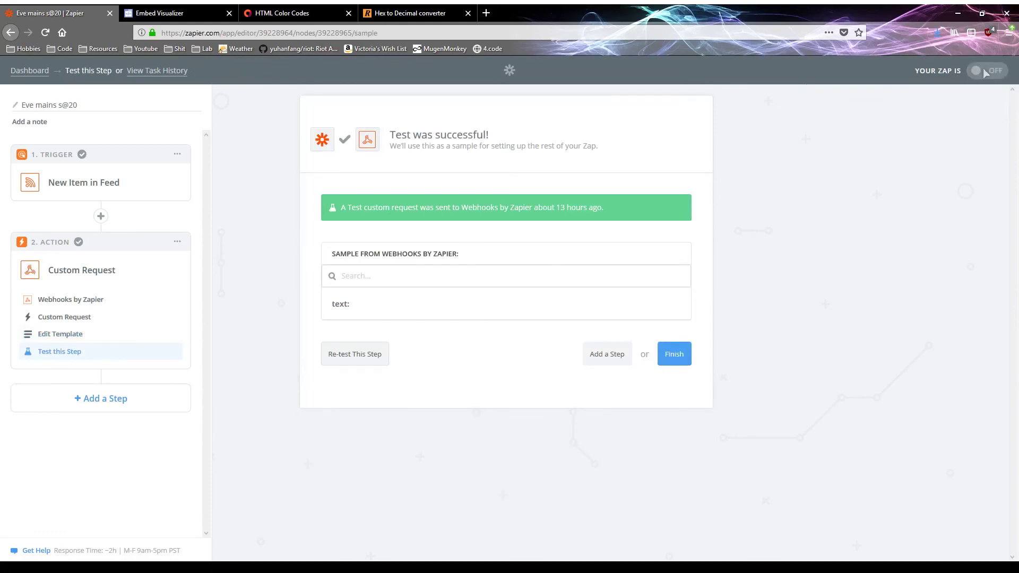
{"action": "left_click", "coordinate": [673, 356]}
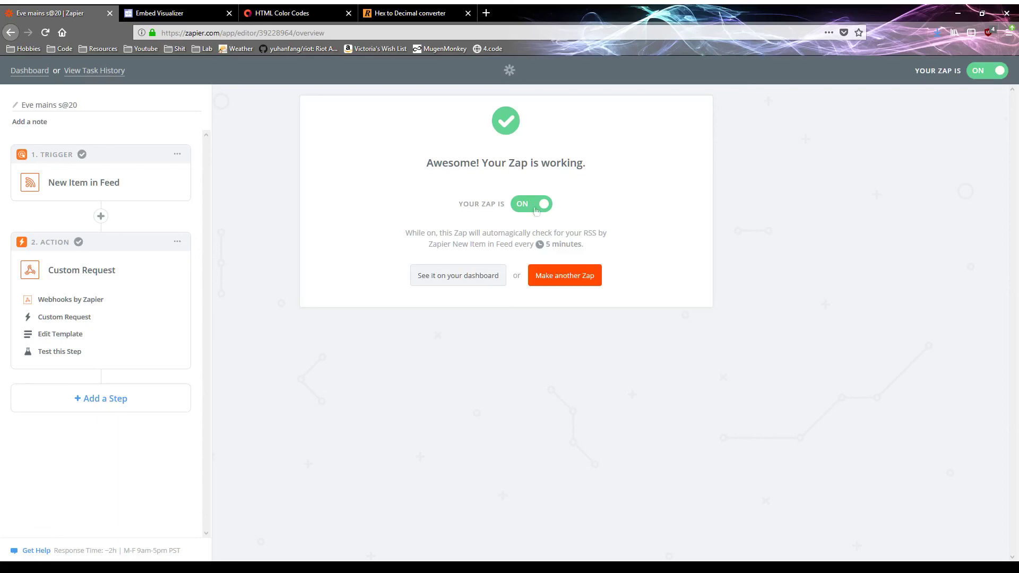
{"action": "left_click", "coordinate": [188, 12]}
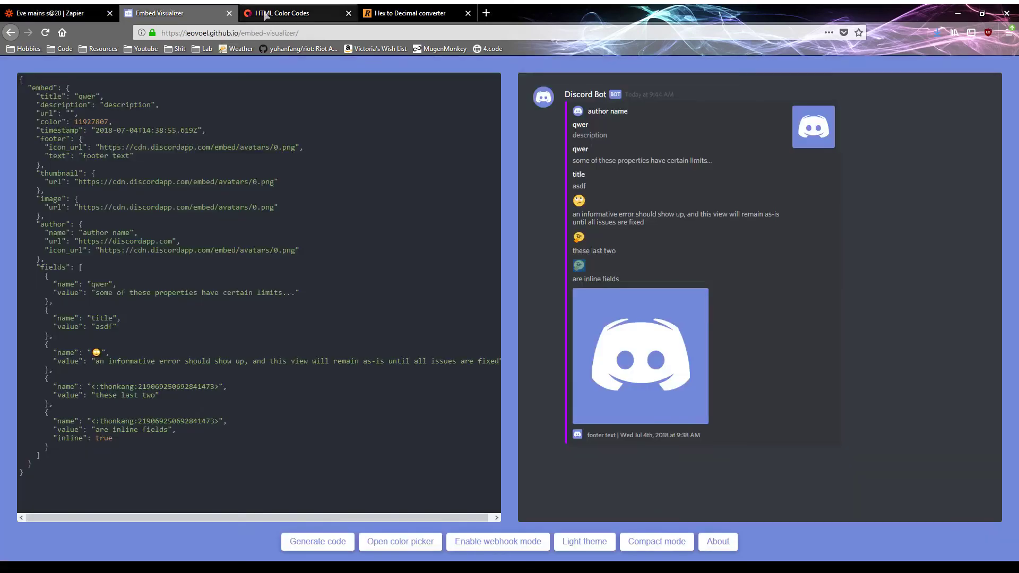
{"action": "left_click", "coordinate": [268, 11]}
{"action": "left_click", "coordinate": [390, 12]}
{"action": "left_click", "coordinate": [316, 12]}
{"action": "left_click", "coordinate": [181, 11]}
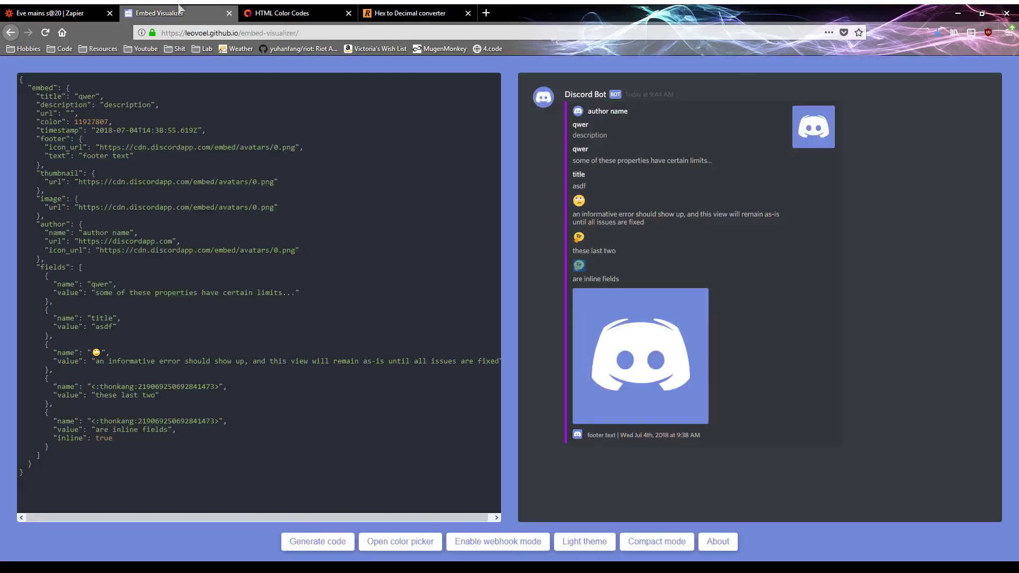
{"action": "left_click", "coordinate": [59, 8]}
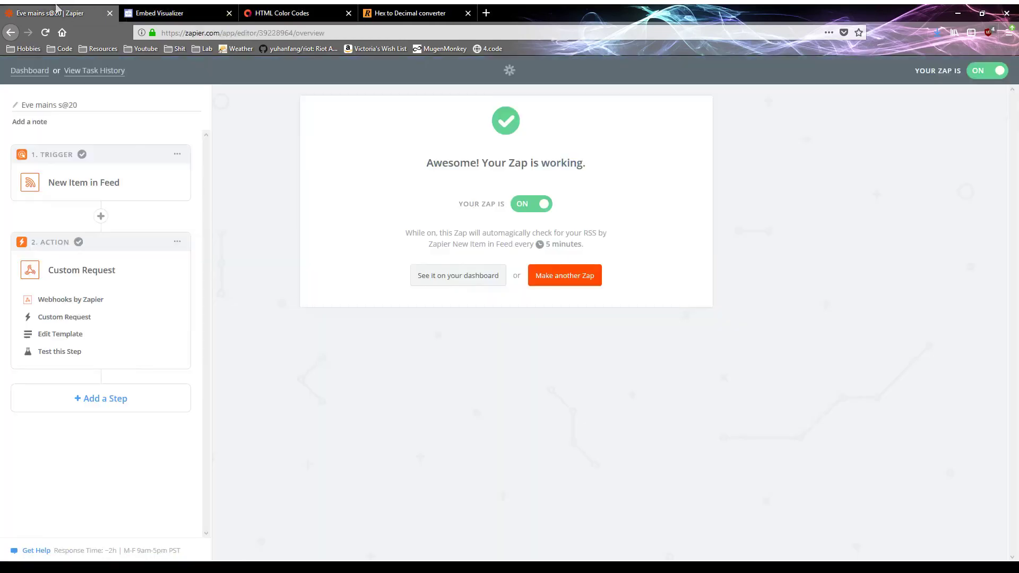